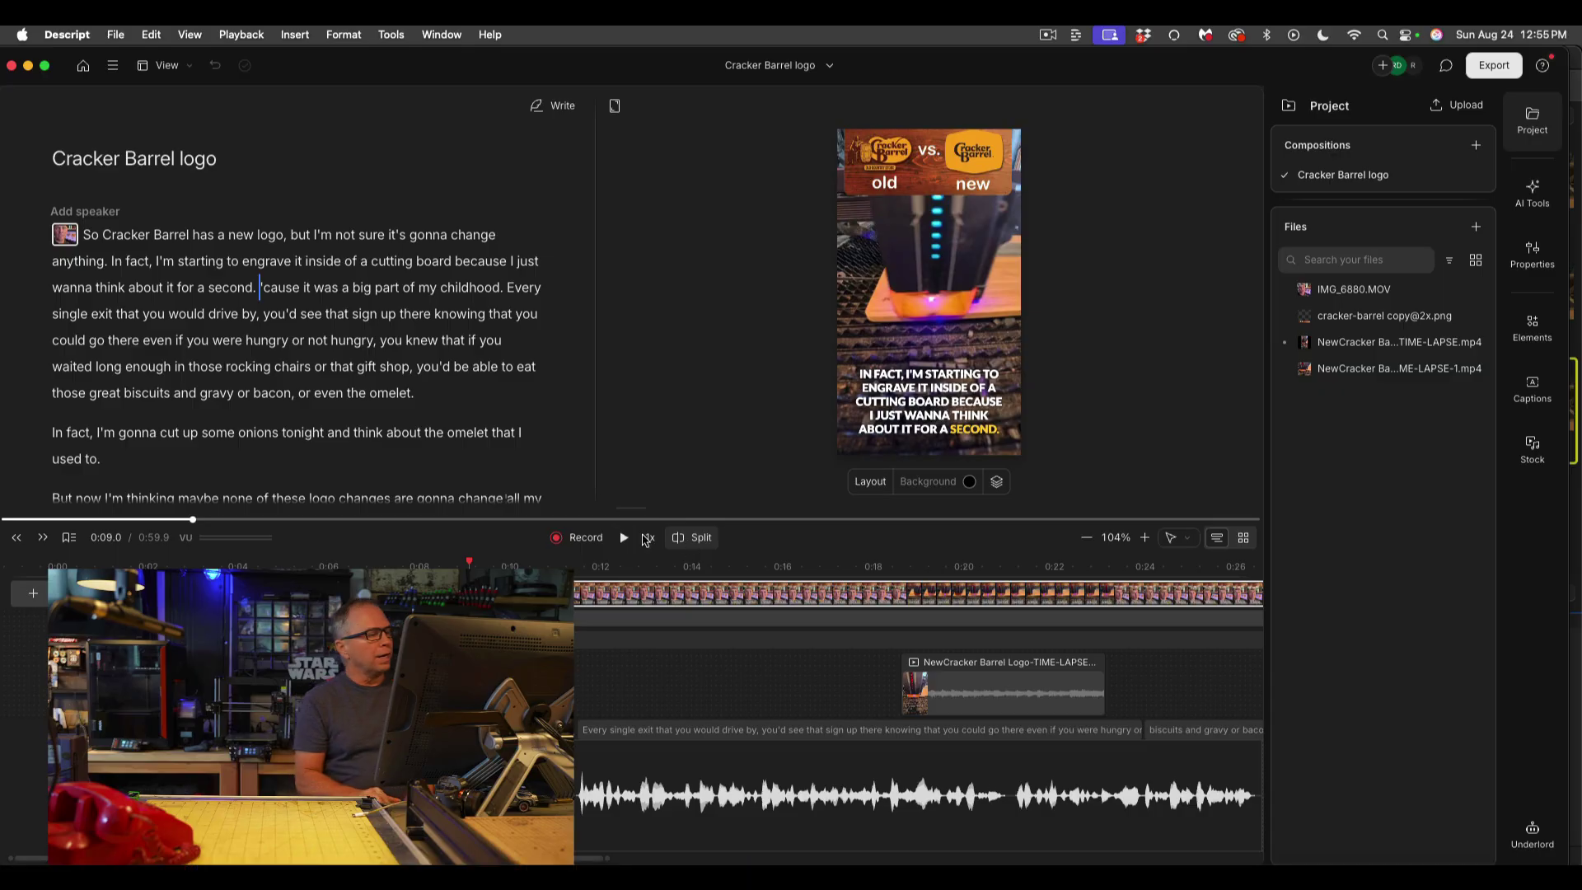
Step: Enlarge the timeline area and return the playhead to the start of the video
{"action": "left_click_drag", "start_coordinate": [670, 504], "coordinate": [685, 420]}
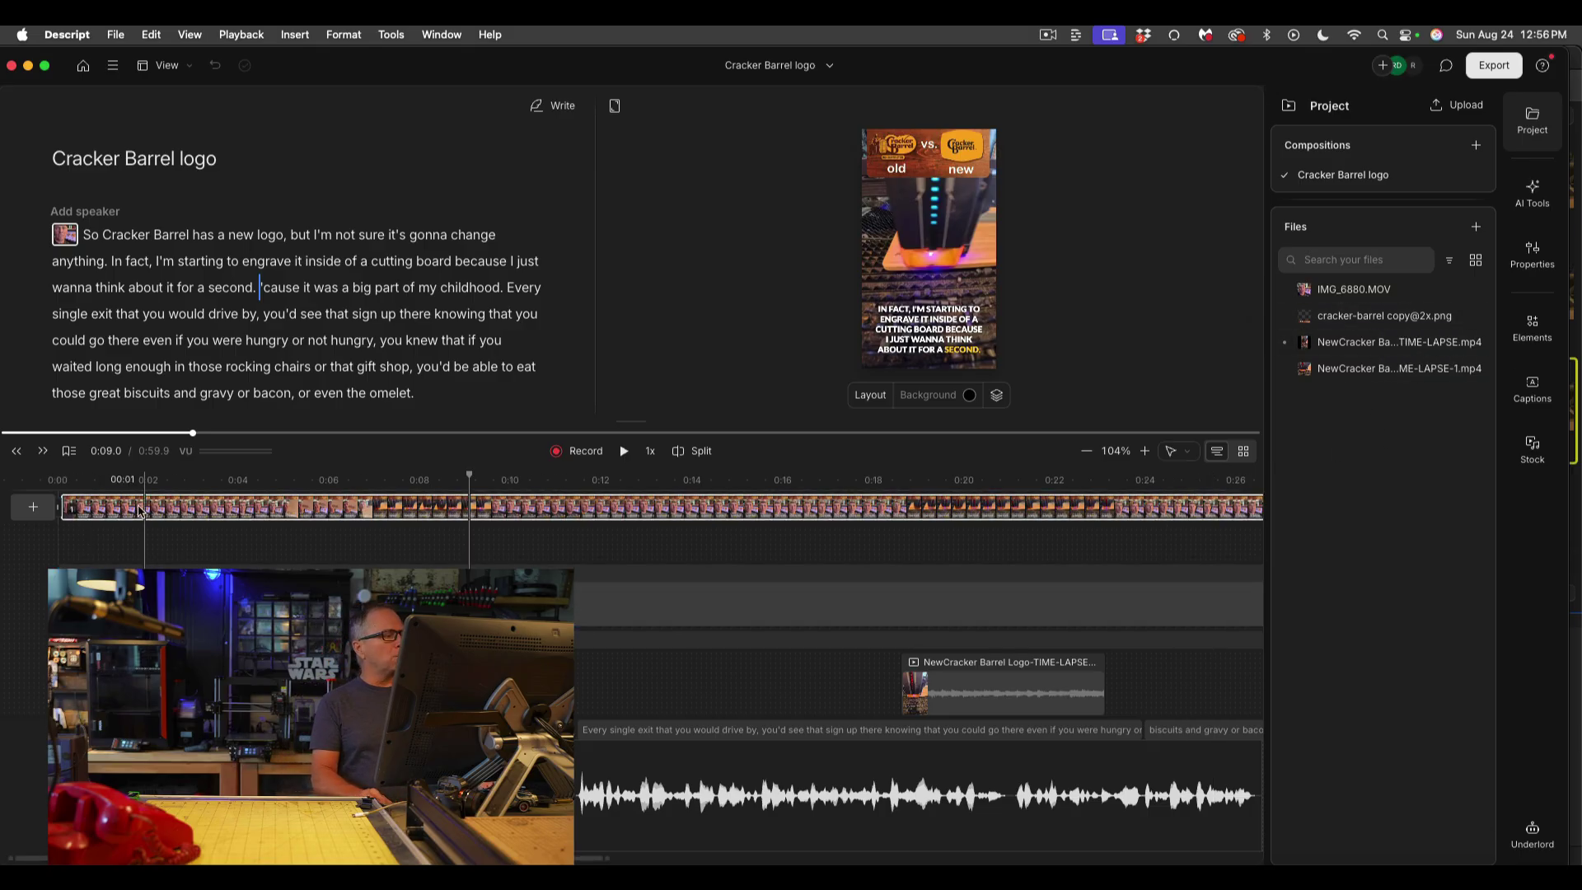
{"action": "left_click", "coordinate": [55, 493]}
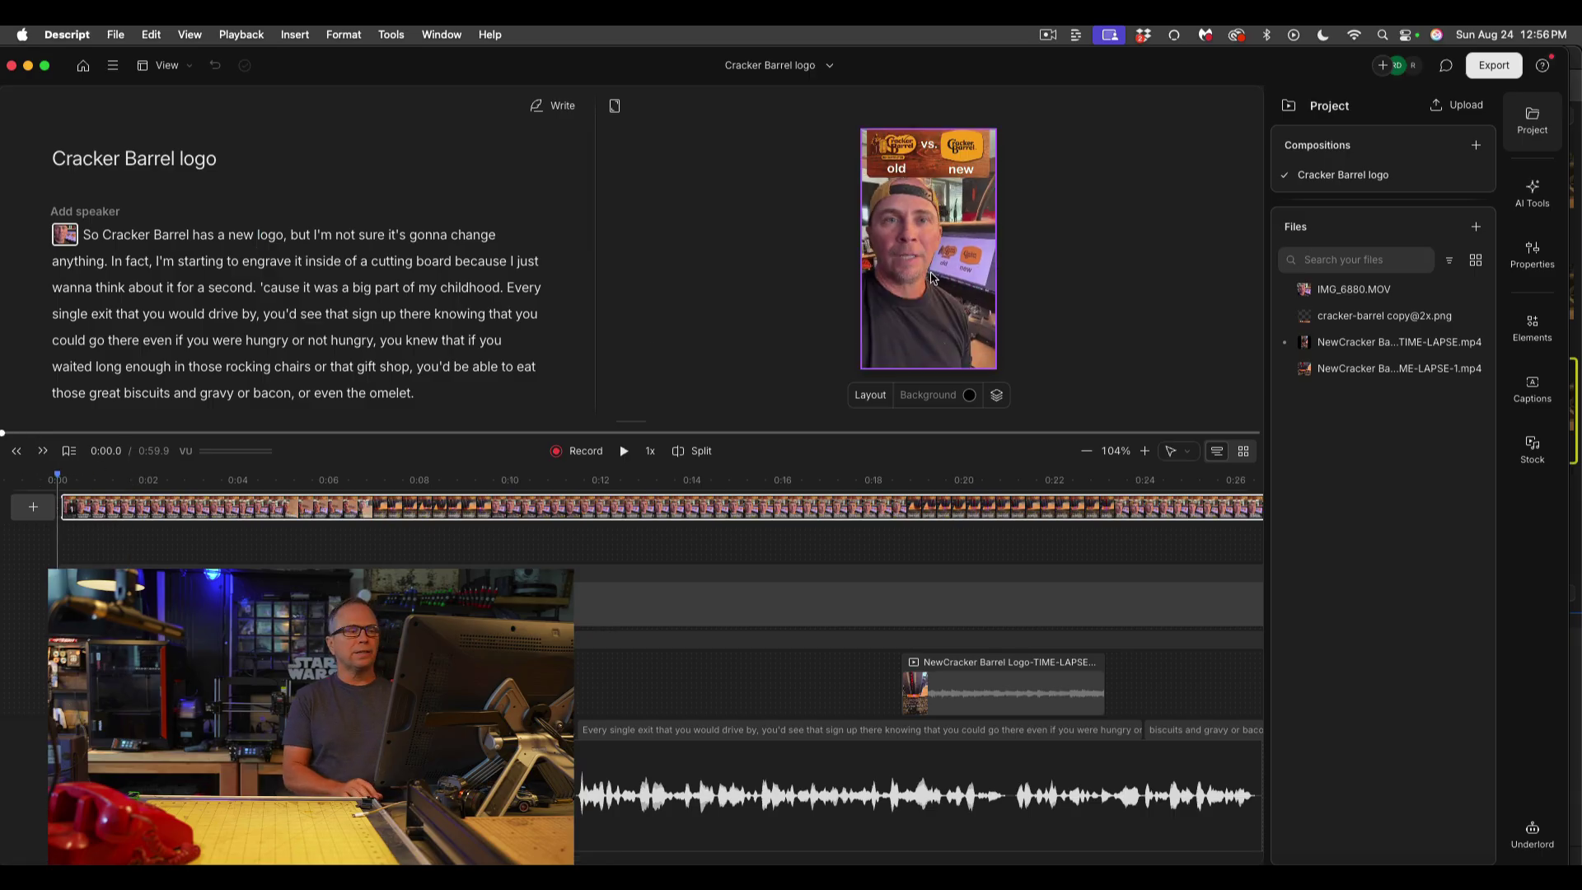
{"action": "left_click_drag", "start_coordinate": [116, 483], "coordinate": [62, 449]}
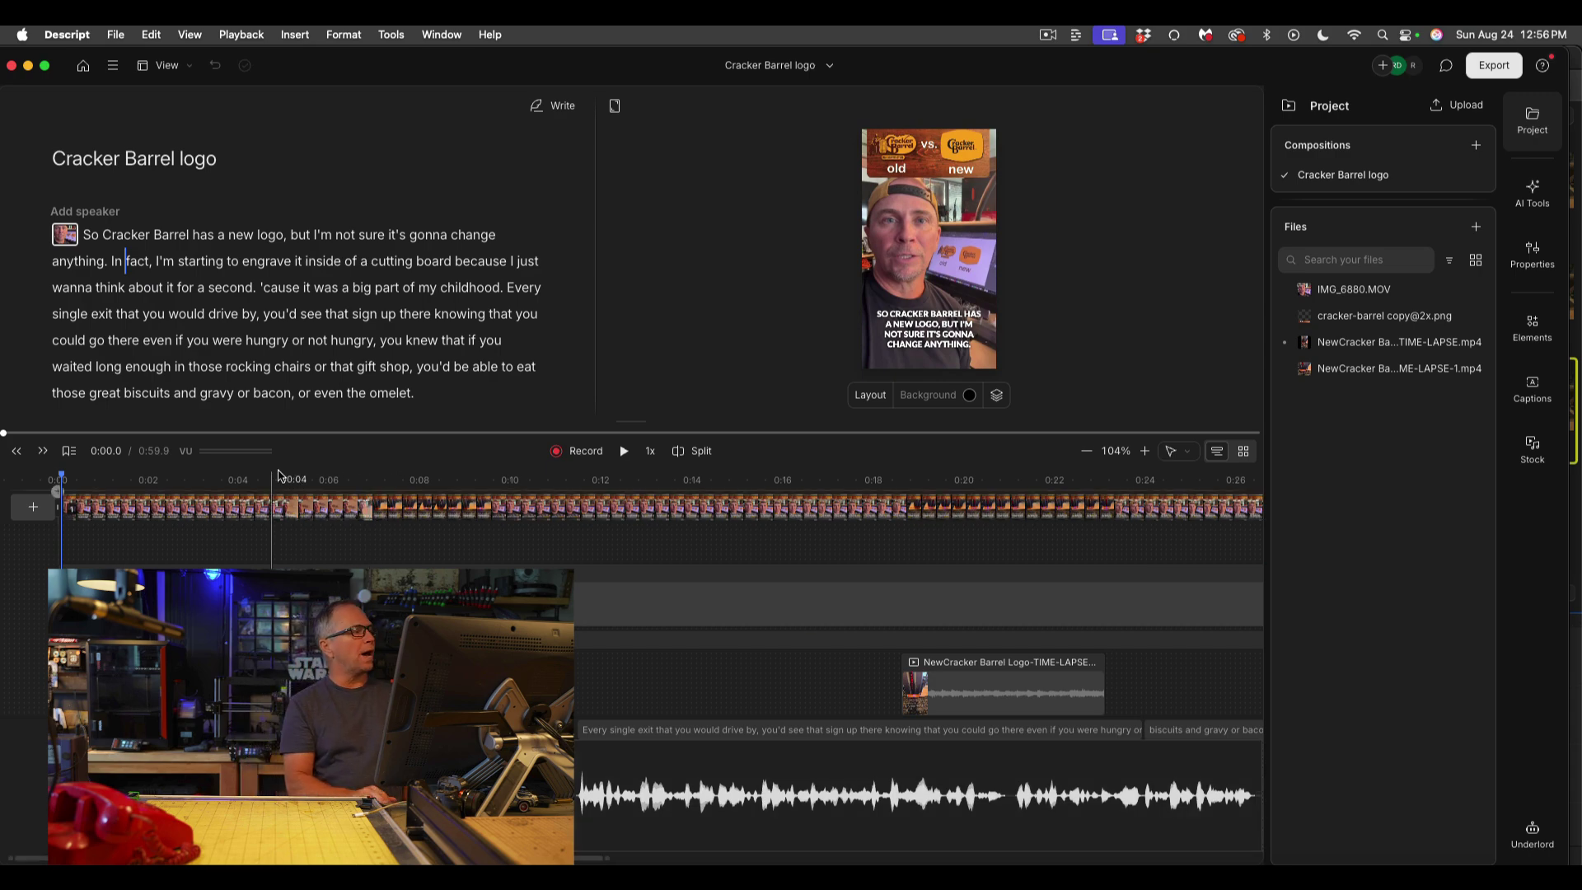
Step: Select the script passage from "part of my childhood" to "you'd see", and the one from "you'd be able to eat" to "the omelet"
{"action": "left_click", "coordinate": [318, 314]}
{"action": "left_click", "coordinate": [376, 296], "text": "shift"}
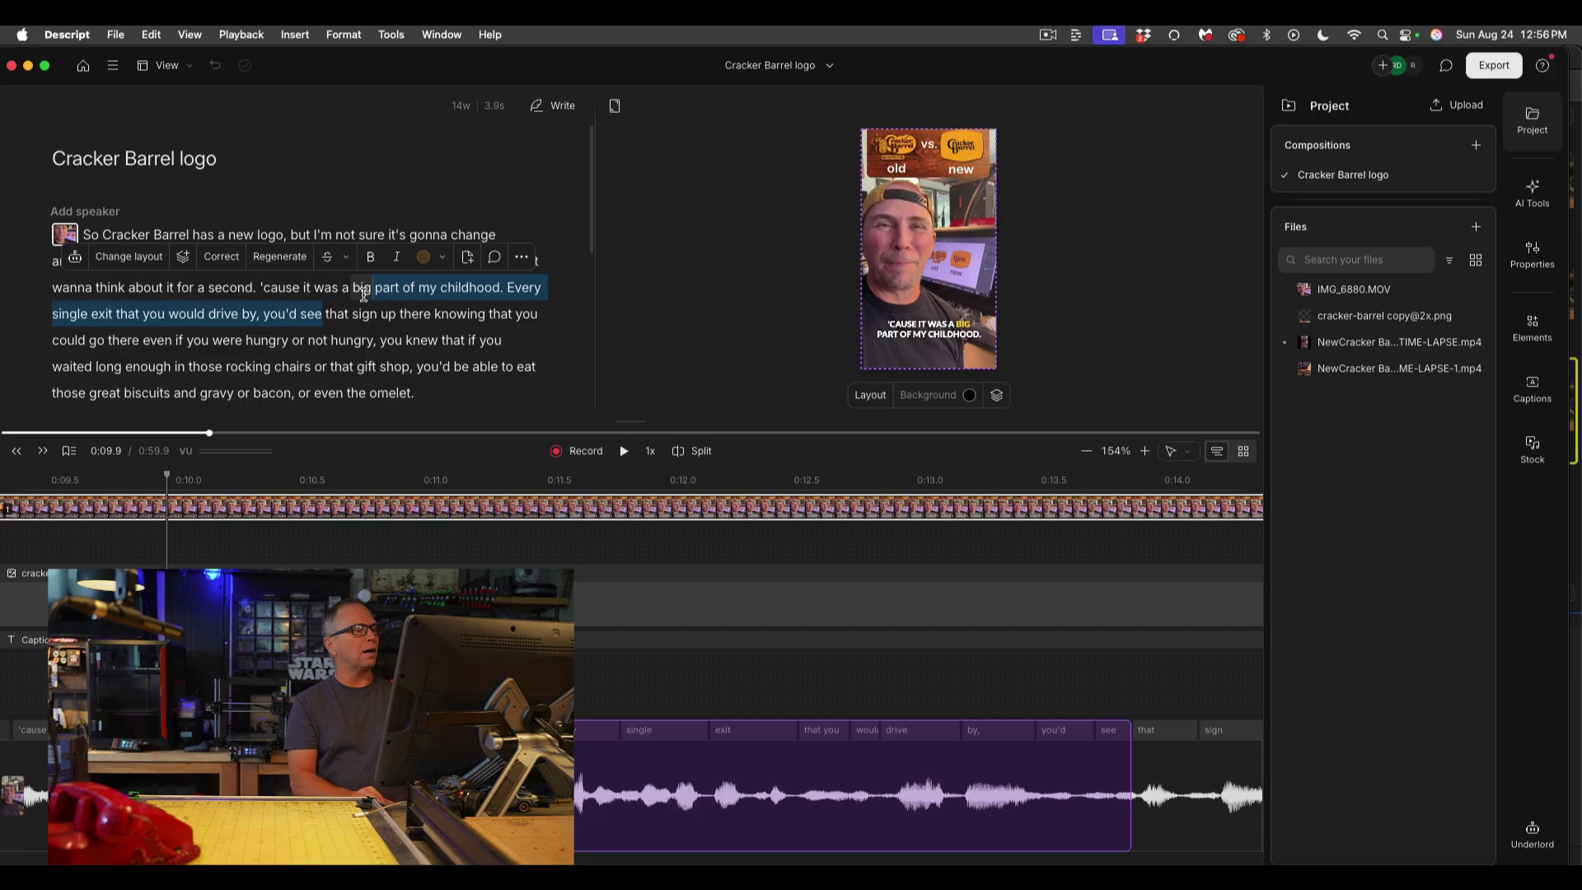
{"action": "left_click", "coordinate": [328, 314]}
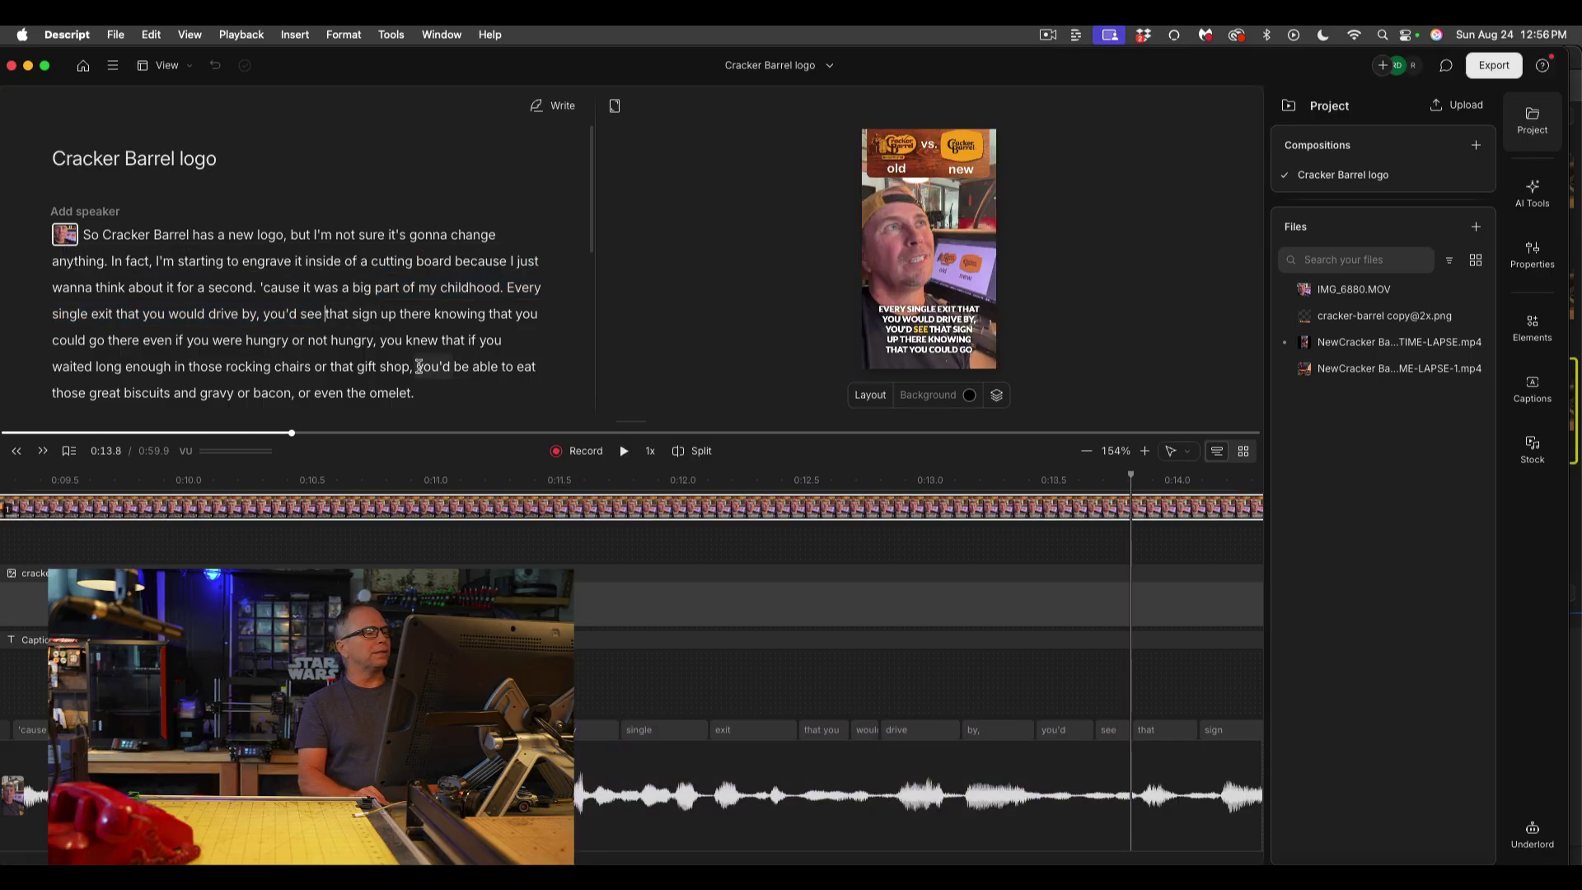
{"action": "left_click_drag", "start_coordinate": [419, 366], "coordinate": [433, 391]}
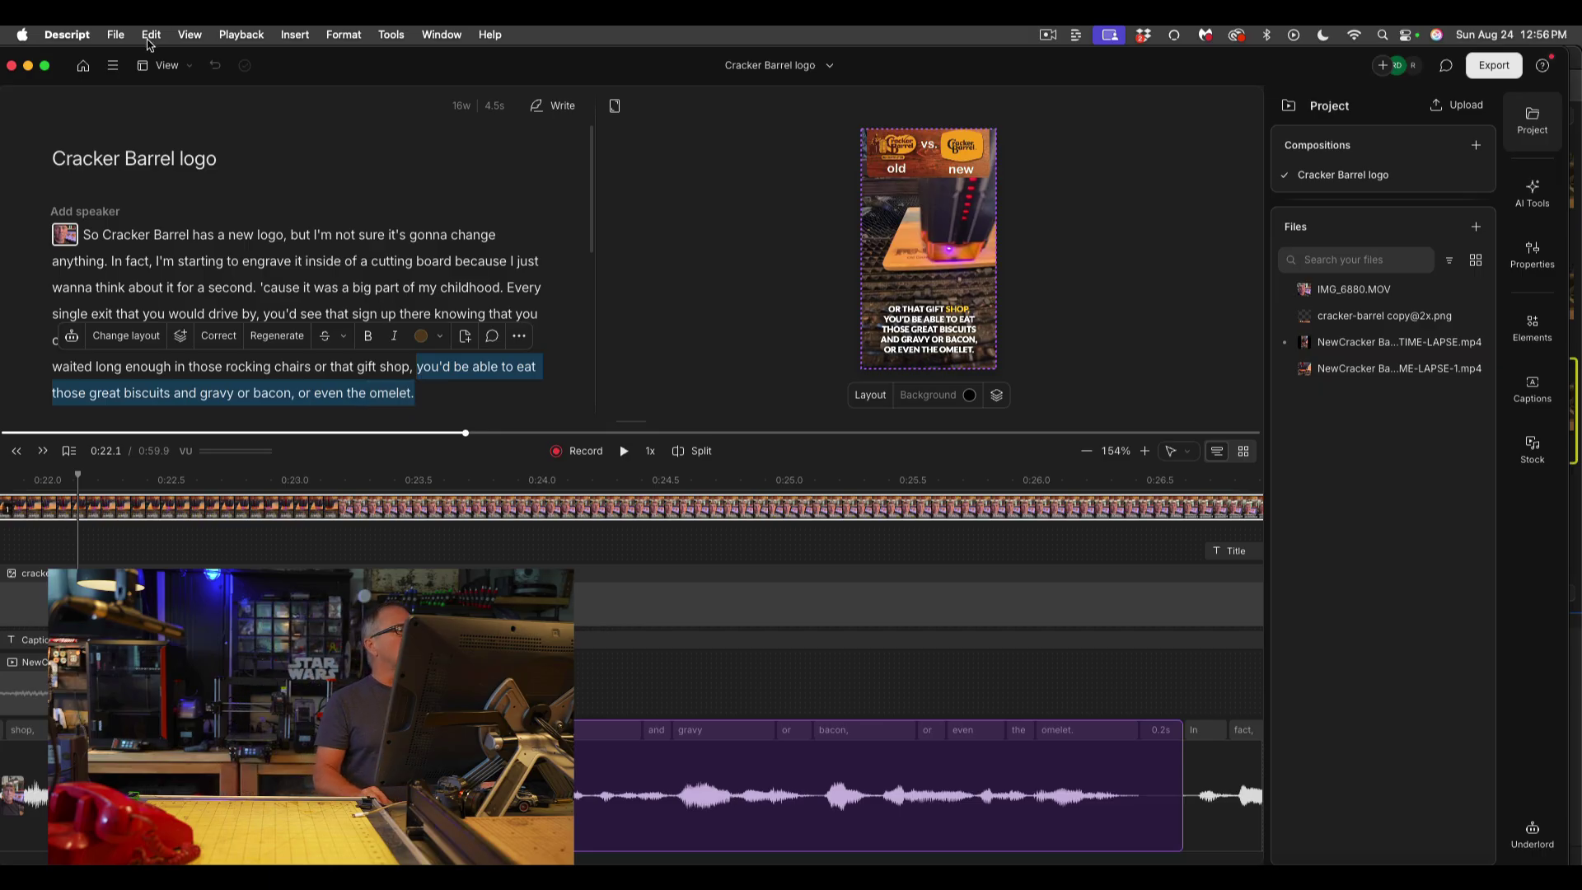
{"action": "left_click", "coordinate": [185, 70]}
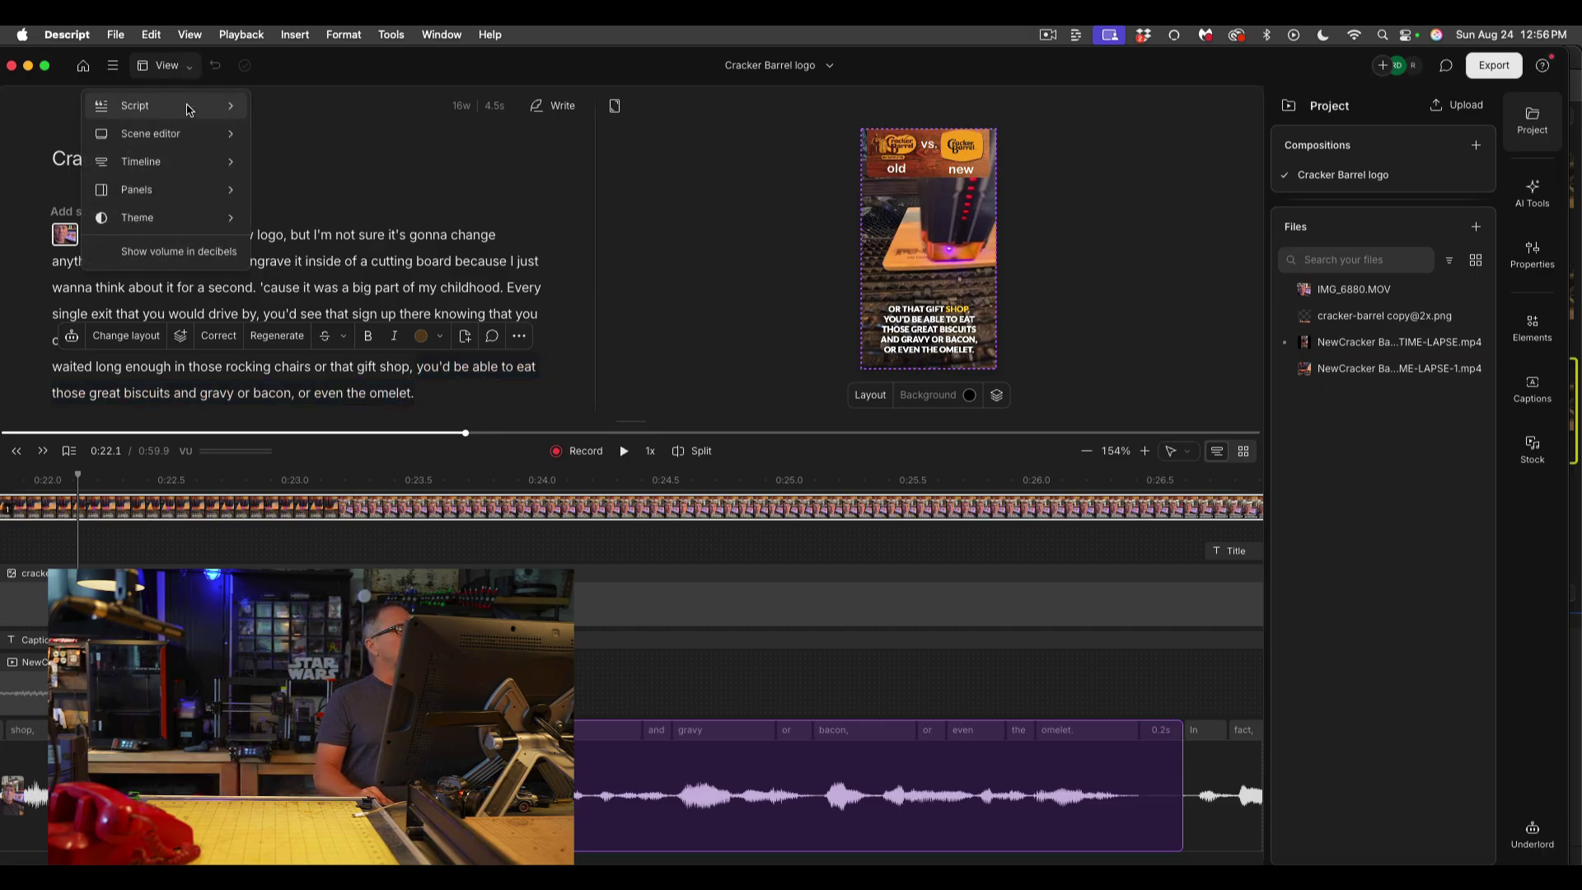
{"action": "mouse_move", "coordinate": [190, 112]}
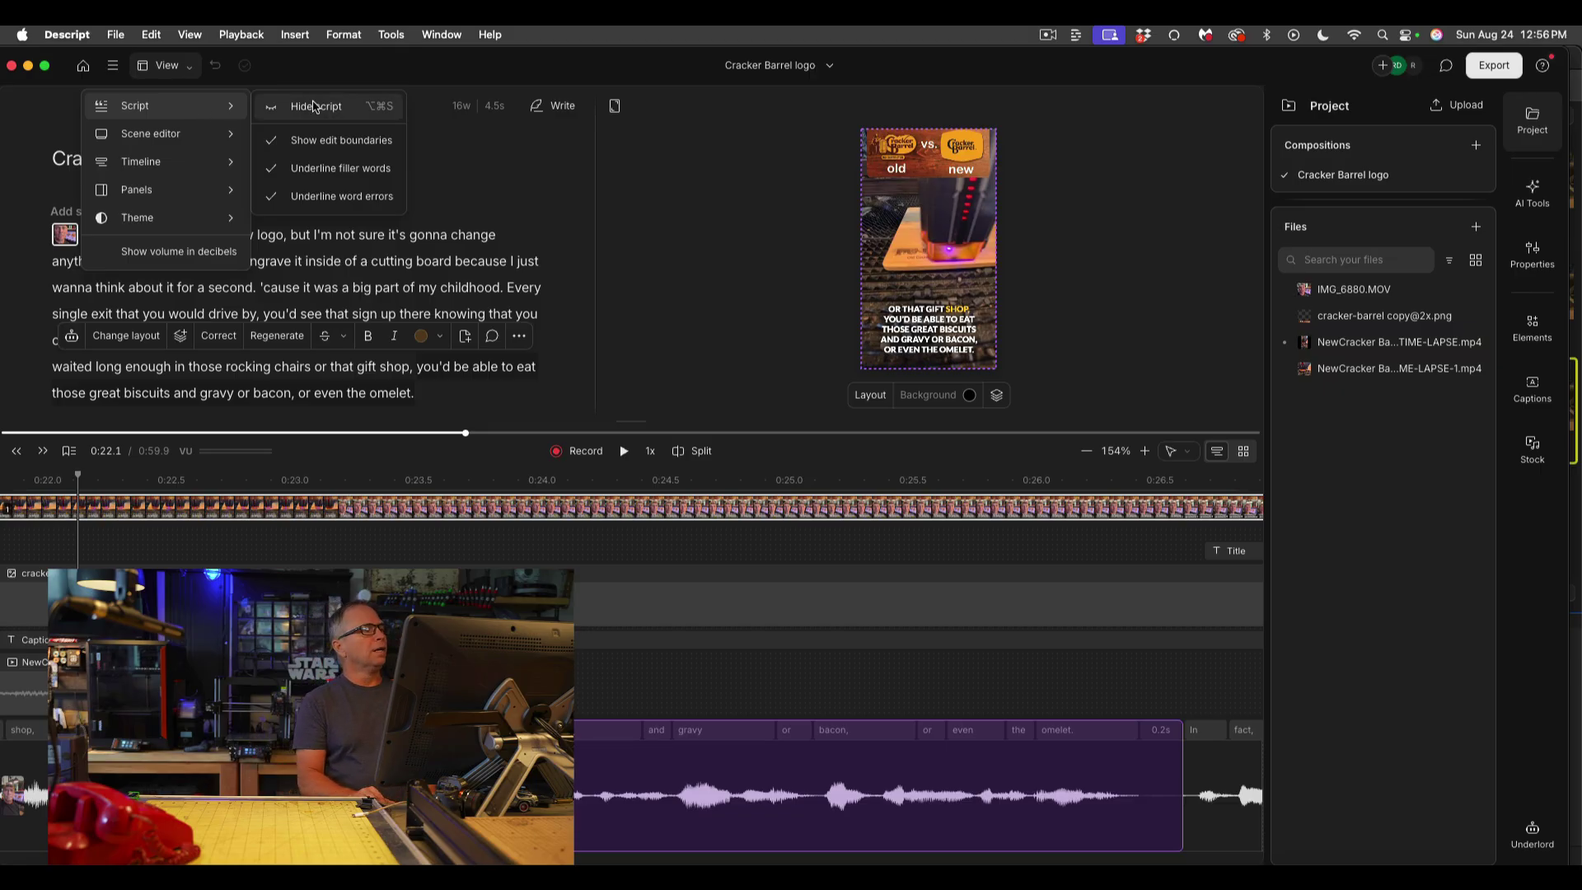
{"action": "left_click", "coordinate": [480, 150]}
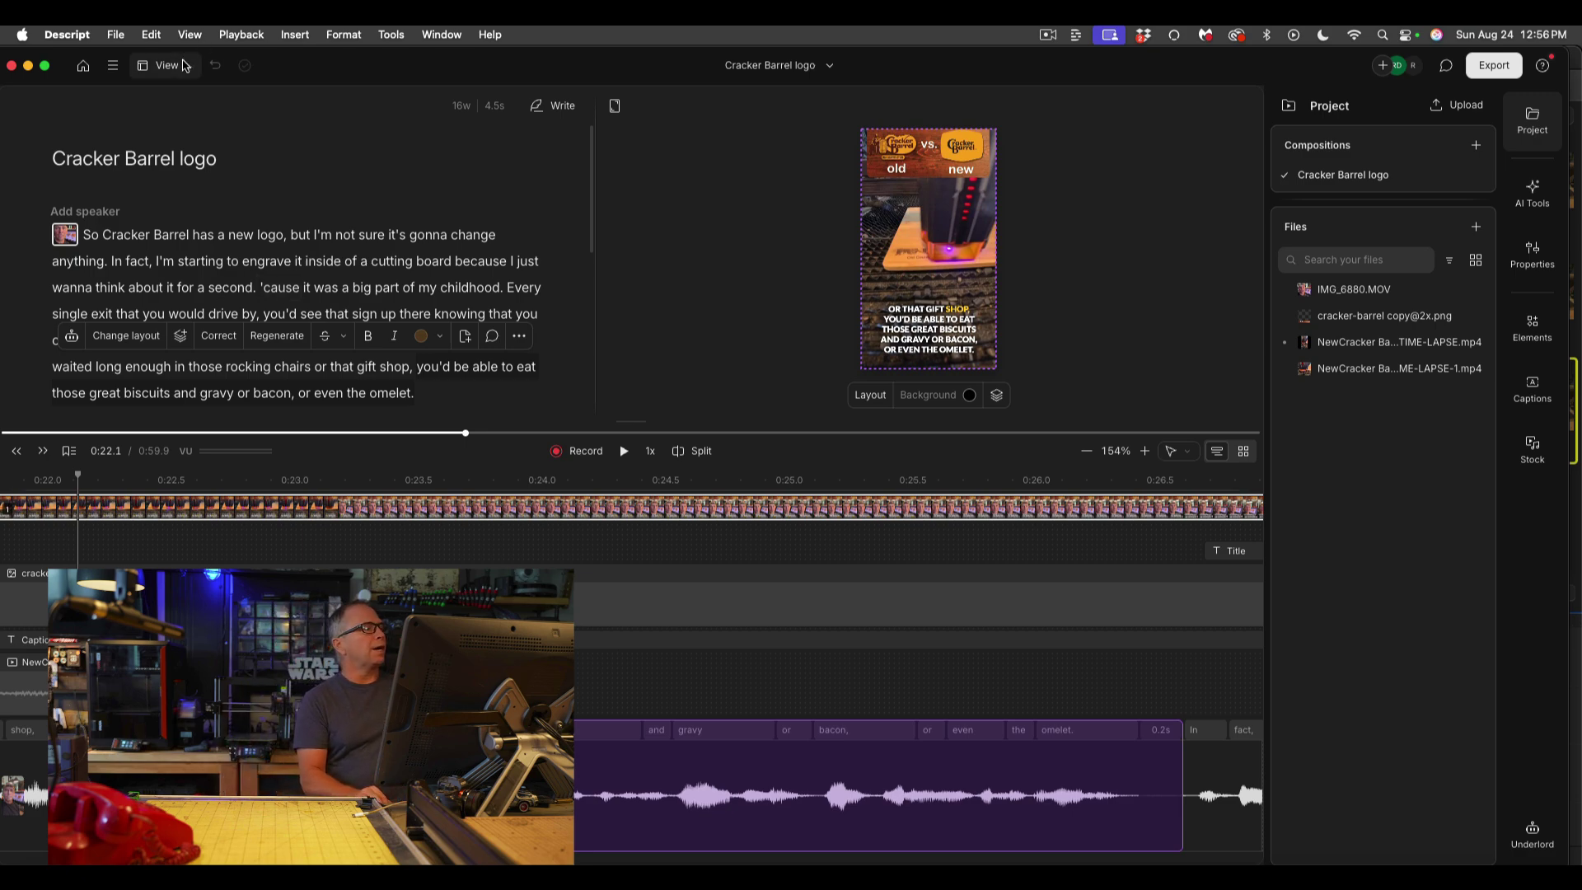
Step: Hide the timeline and bring it back at a smaller height than before
{"action": "left_click", "coordinate": [186, 65]}
{"action": "mouse_move", "coordinate": [174, 172]}
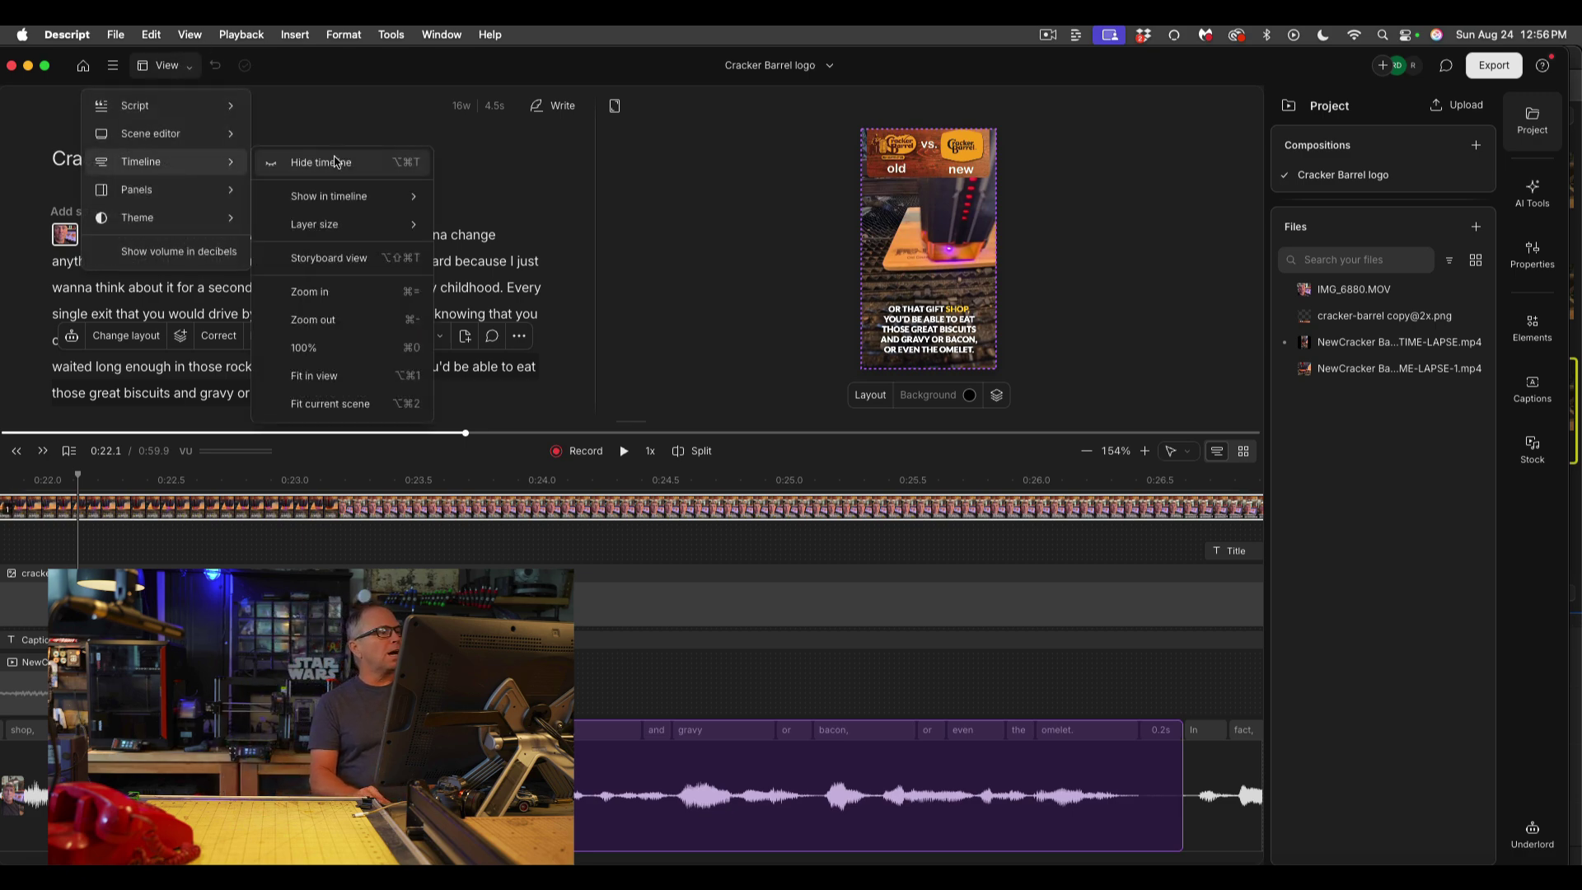
{"action": "left_click", "coordinate": [285, 162]}
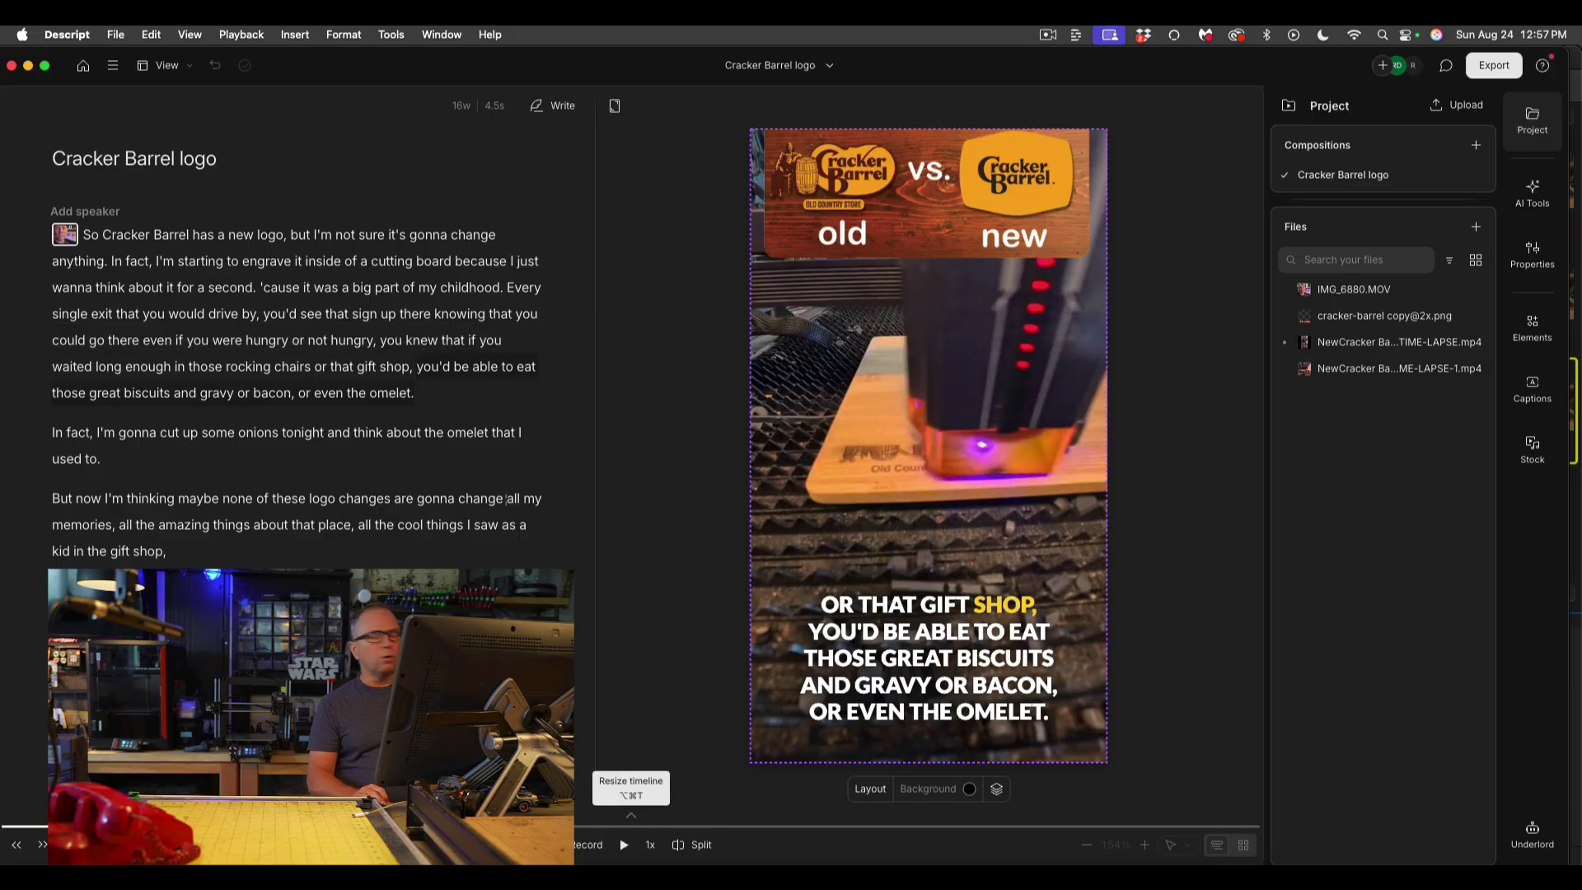
{"action": "left_click_drag", "start_coordinate": [631, 815], "coordinate": [450, 552]}
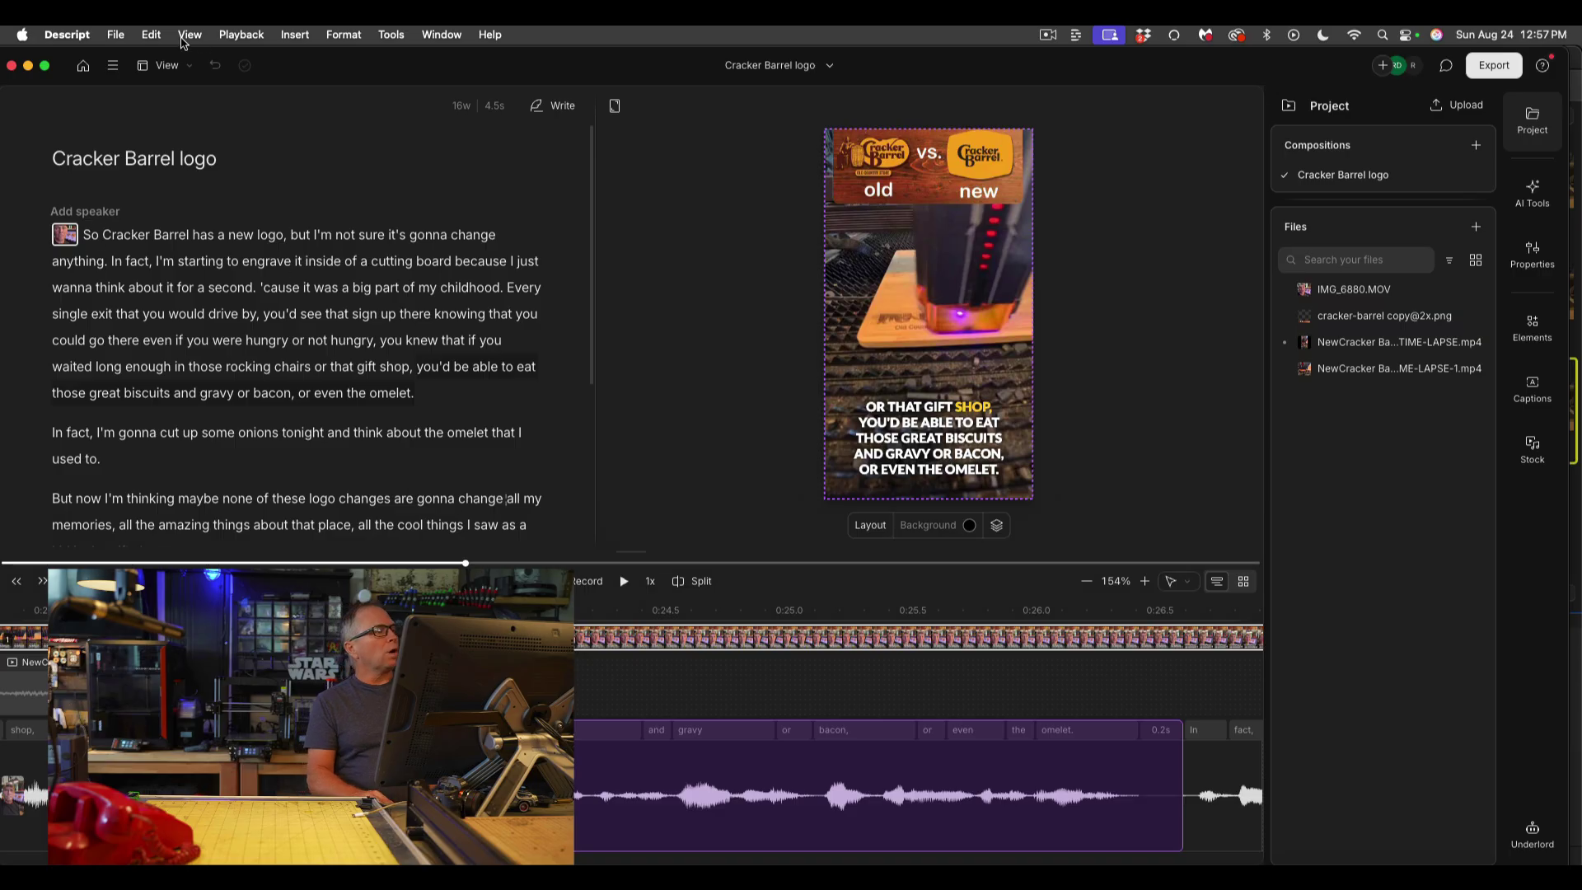
{"action": "left_click", "coordinate": [188, 71]}
{"action": "mouse_move", "coordinate": [196, 165]}
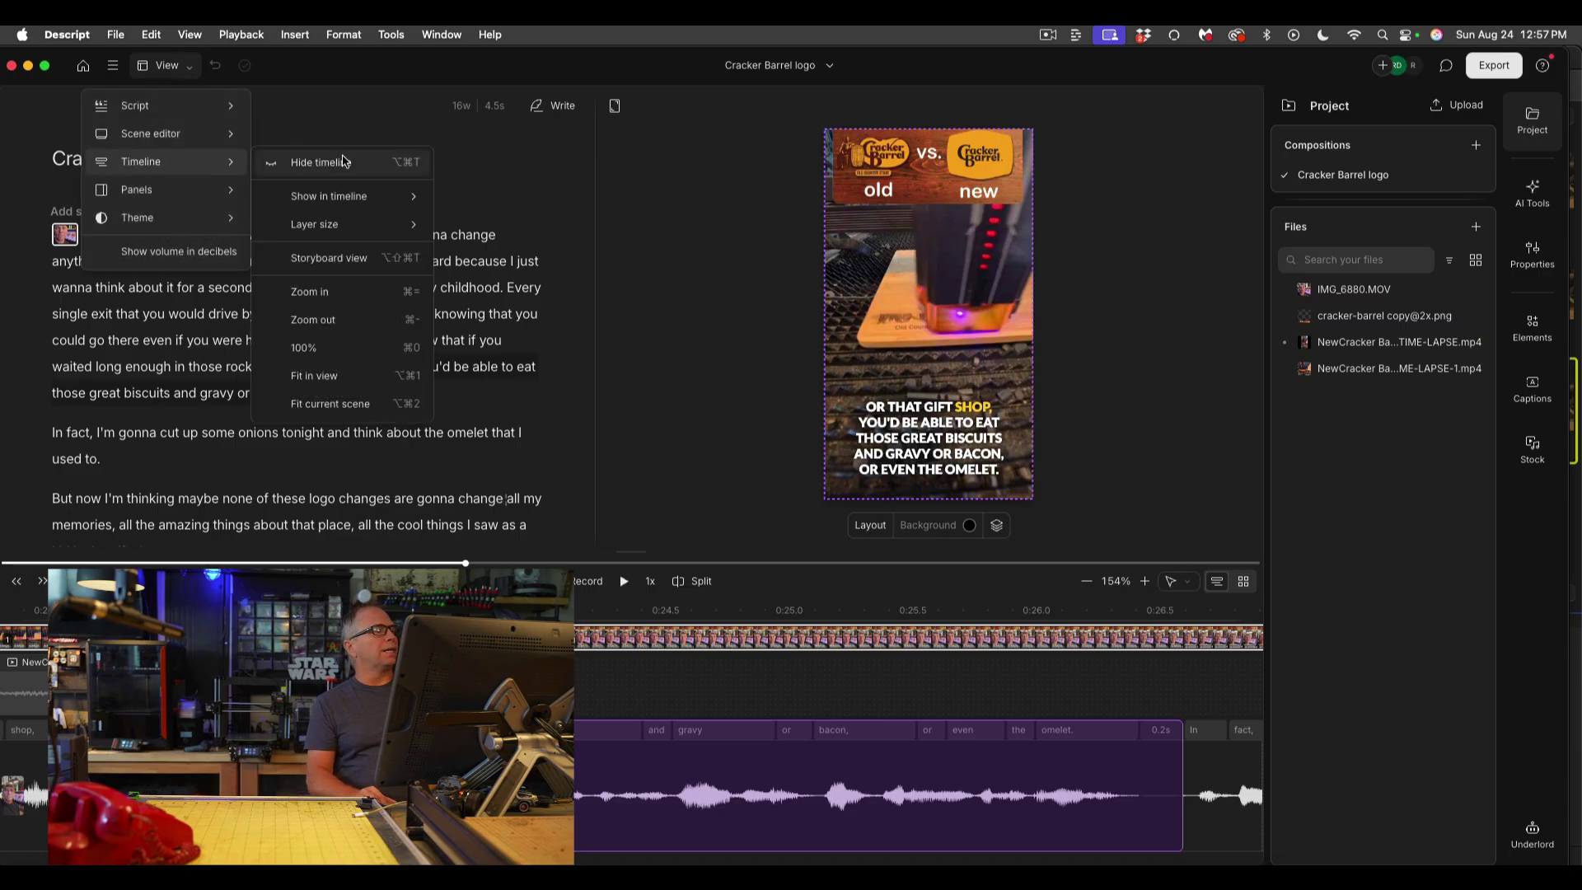
{"action": "left_click", "coordinate": [336, 117]}
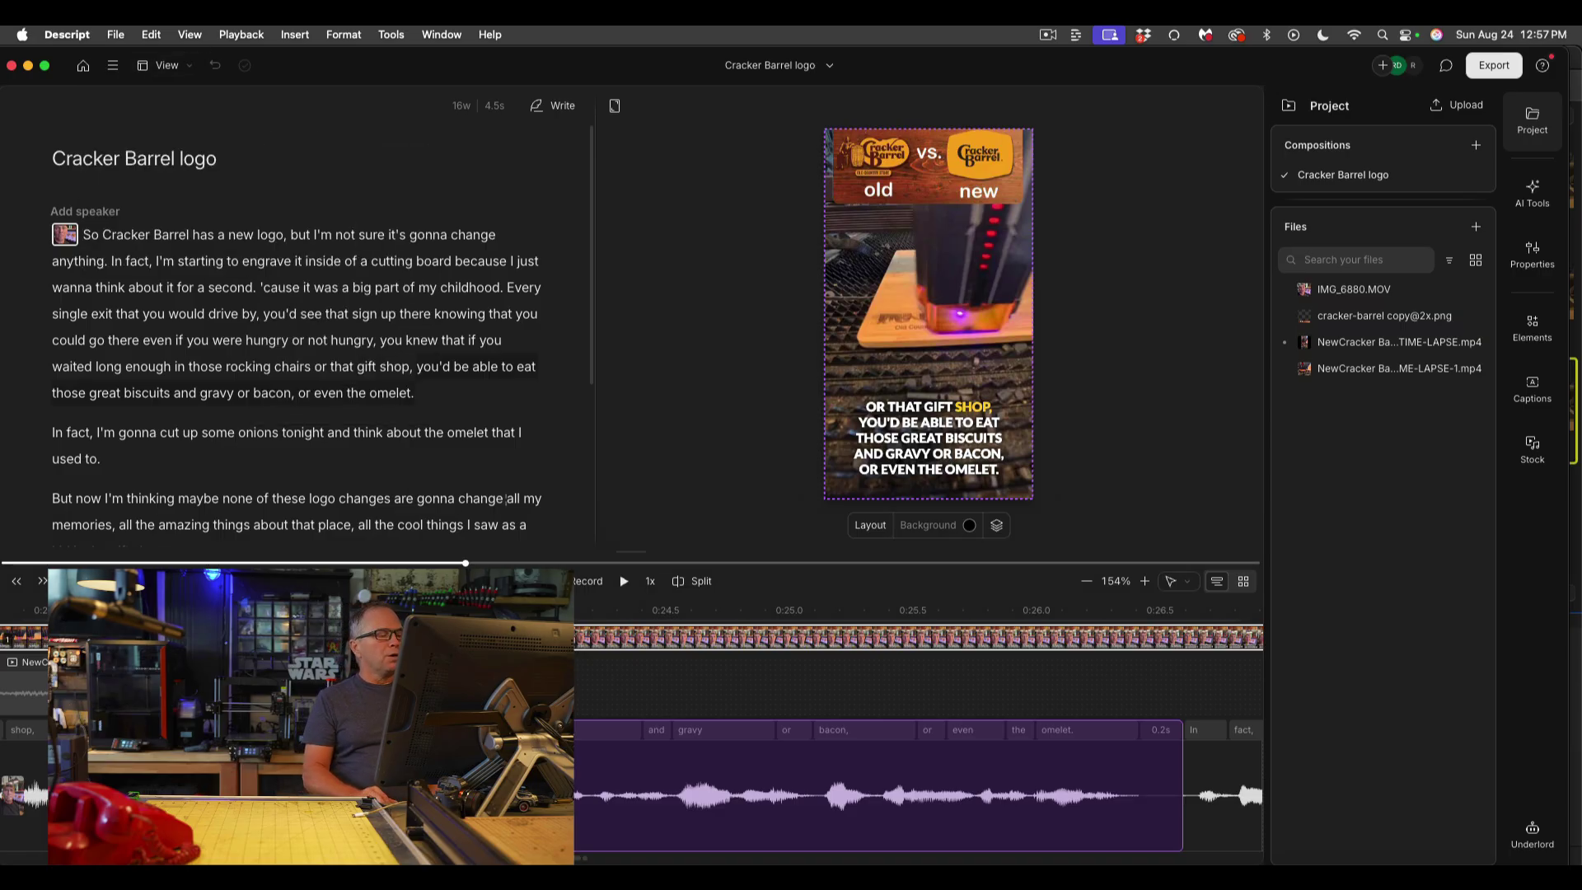
Step: Zoom the timeline out to 50% and return the playhead to the start of the video
{"action": "scroll", "coordinate": [737, 720], "scroll_direction": "down", "scroll_amount": 5}
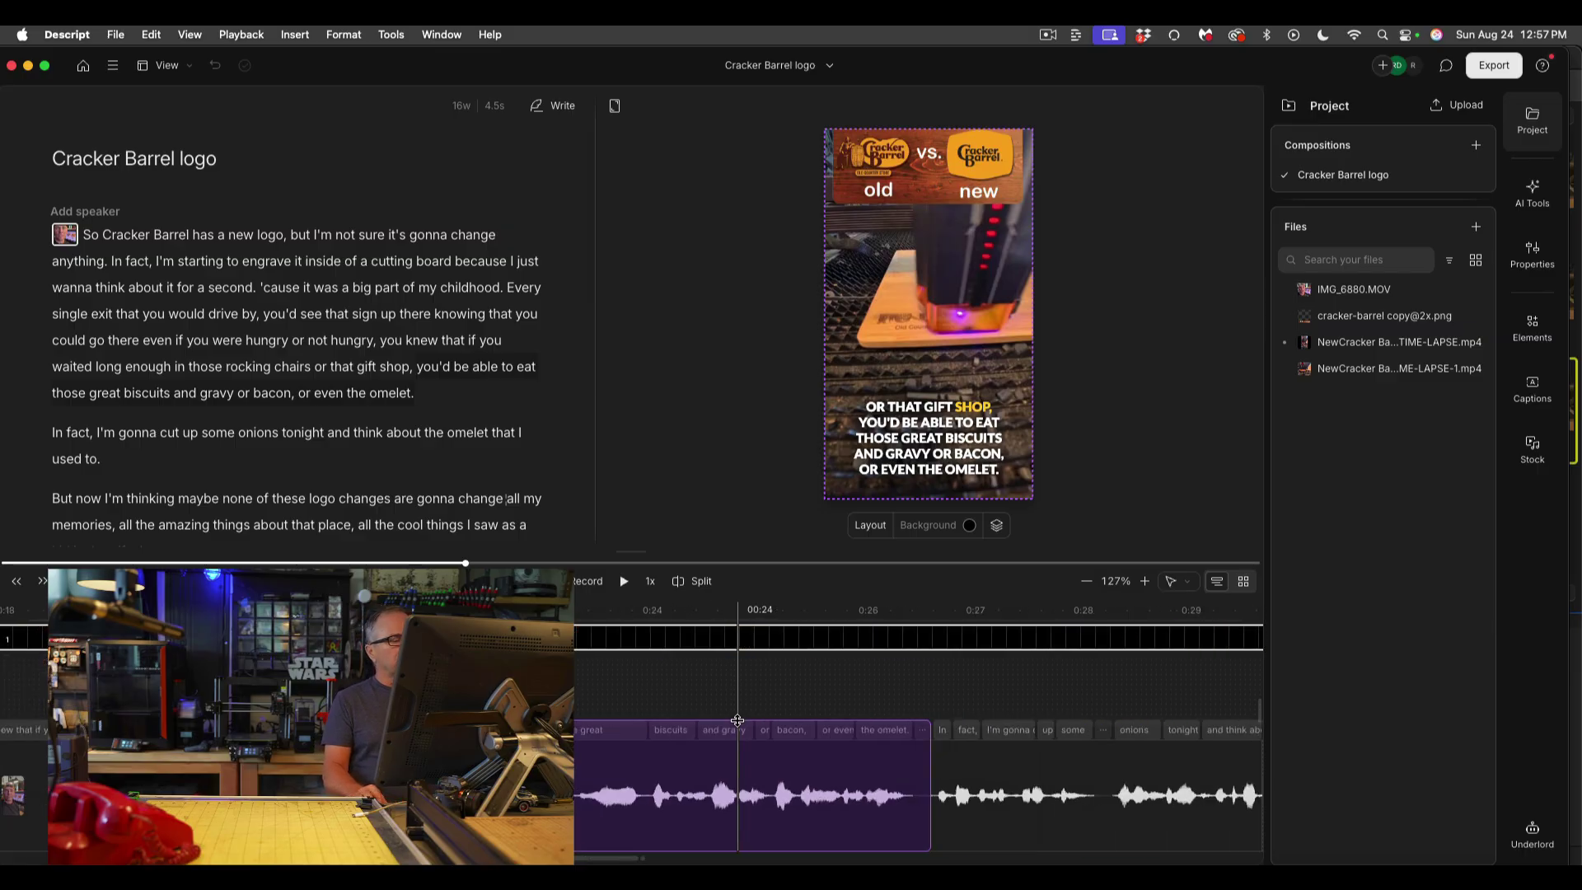
{"action": "scroll", "coordinate": [737, 720], "scroll_direction": "down", "scroll_amount": 2}
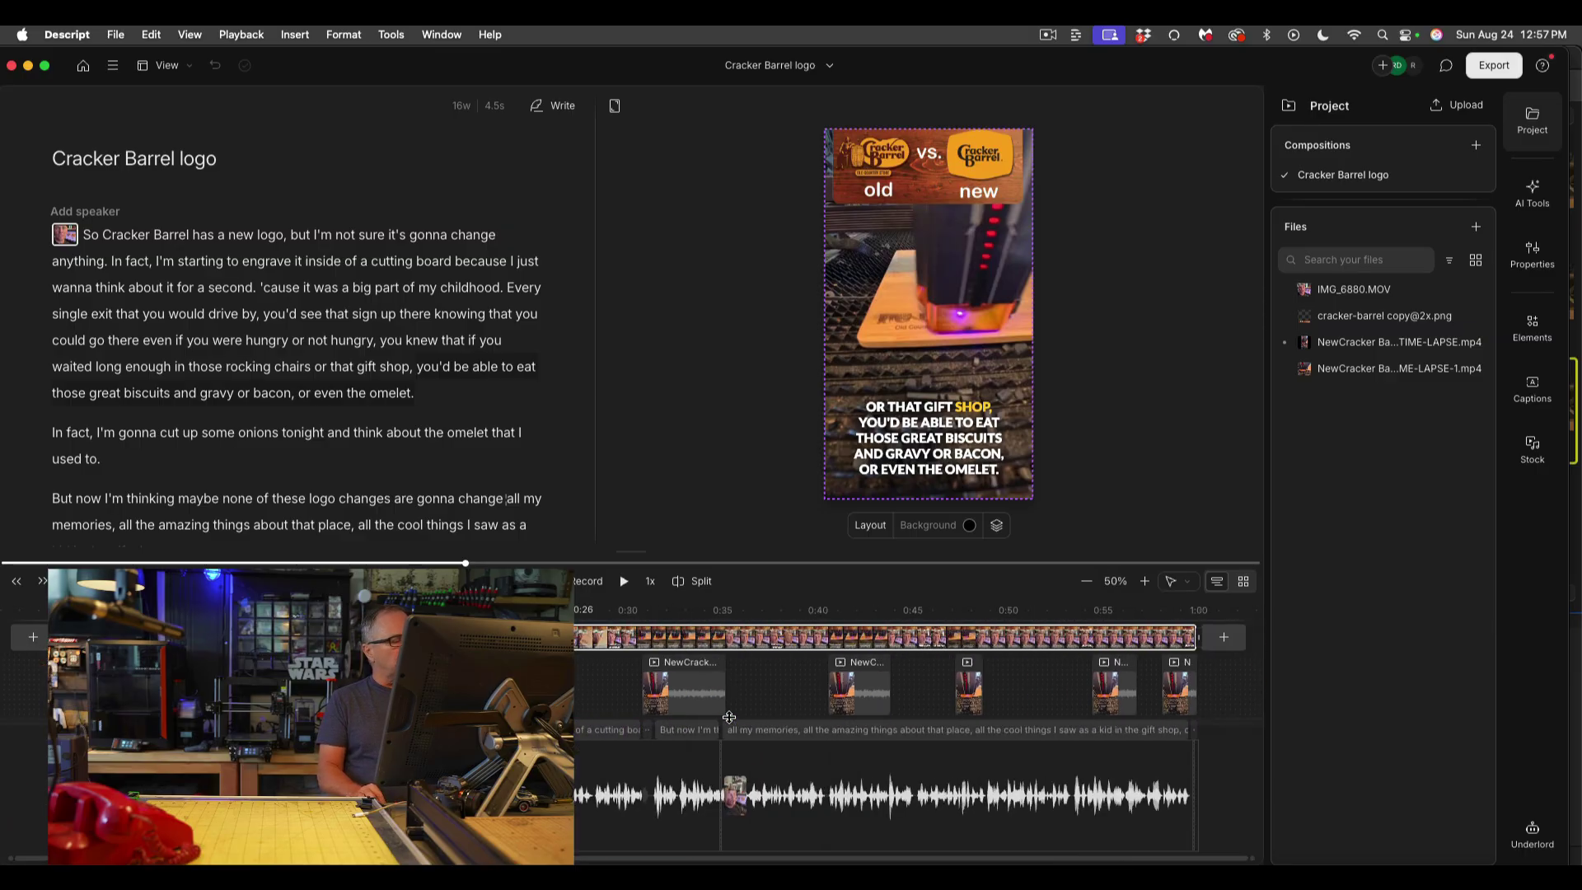
{"action": "left_click", "coordinate": [840, 709]}
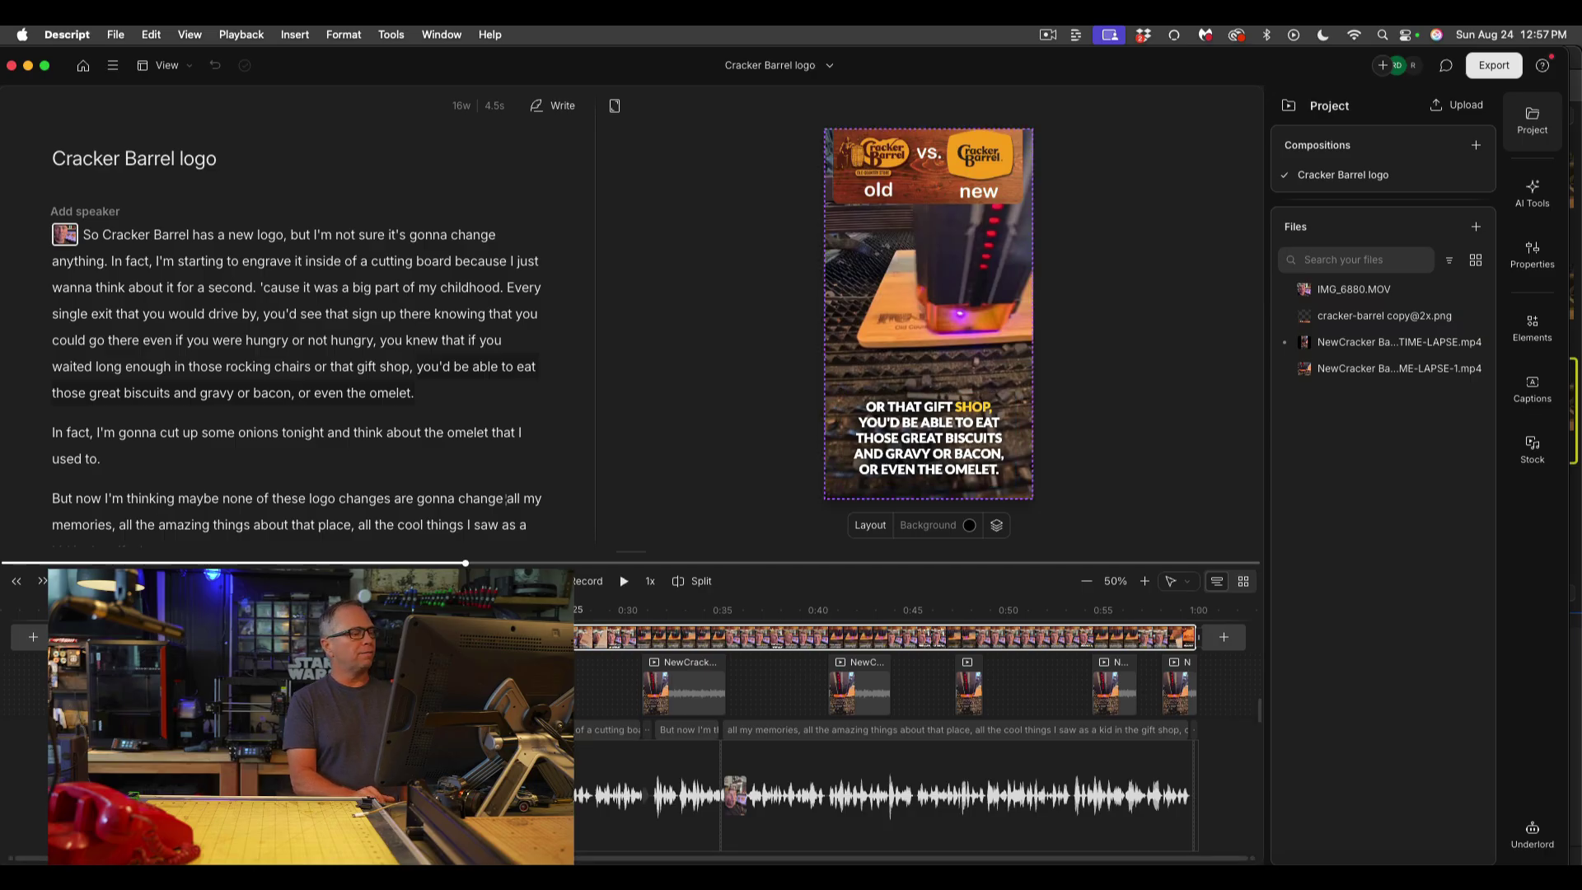
{"action": "left_click", "coordinate": [242, 313]}
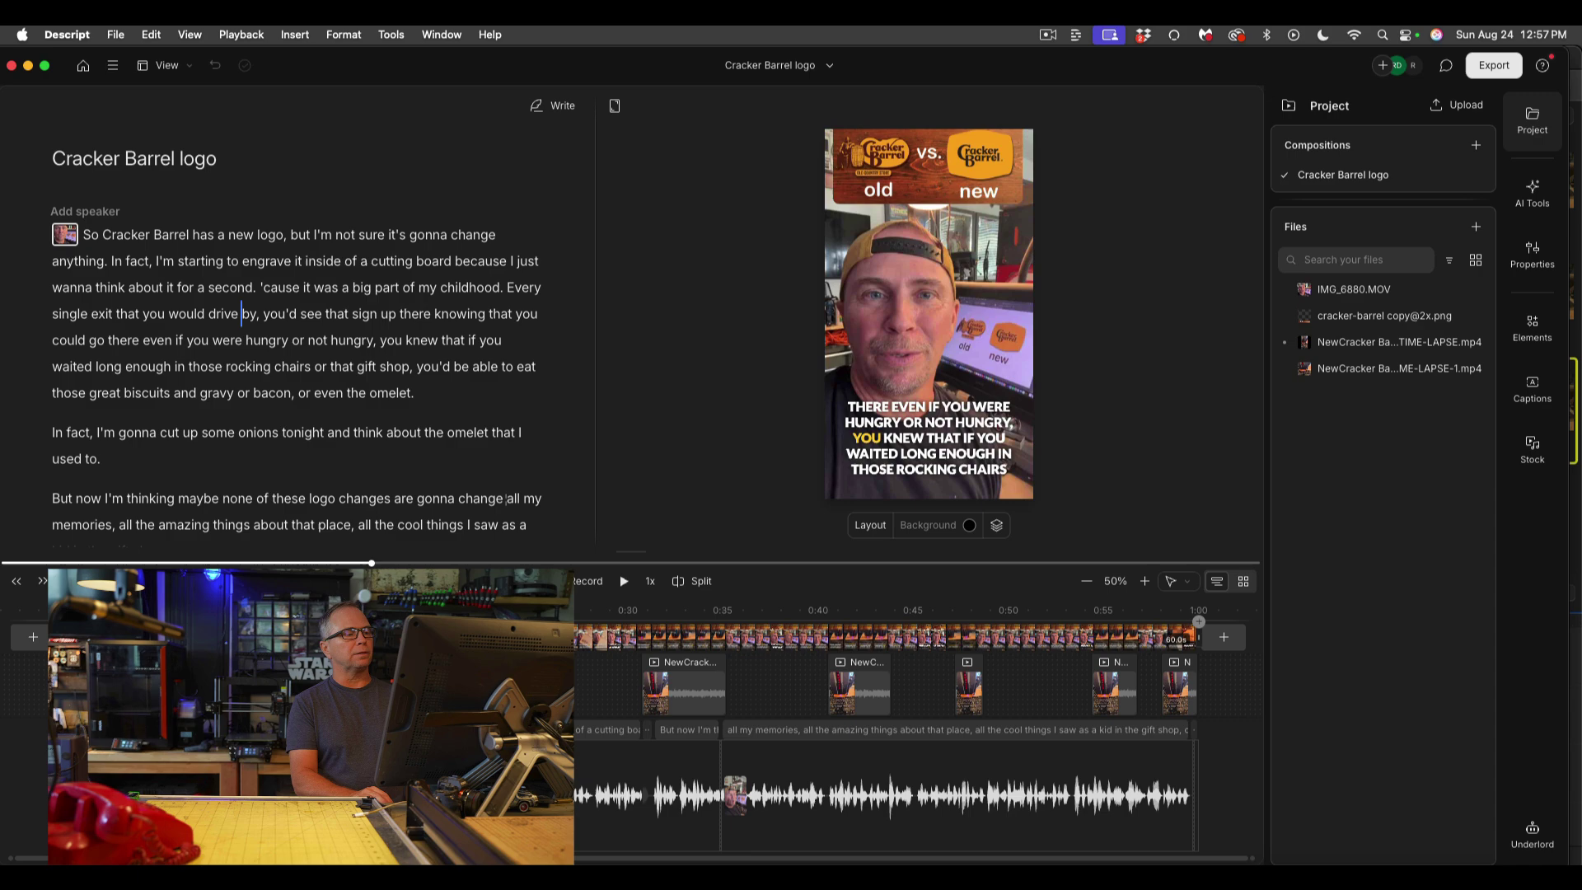
{"action": "key", "text": "Home"}
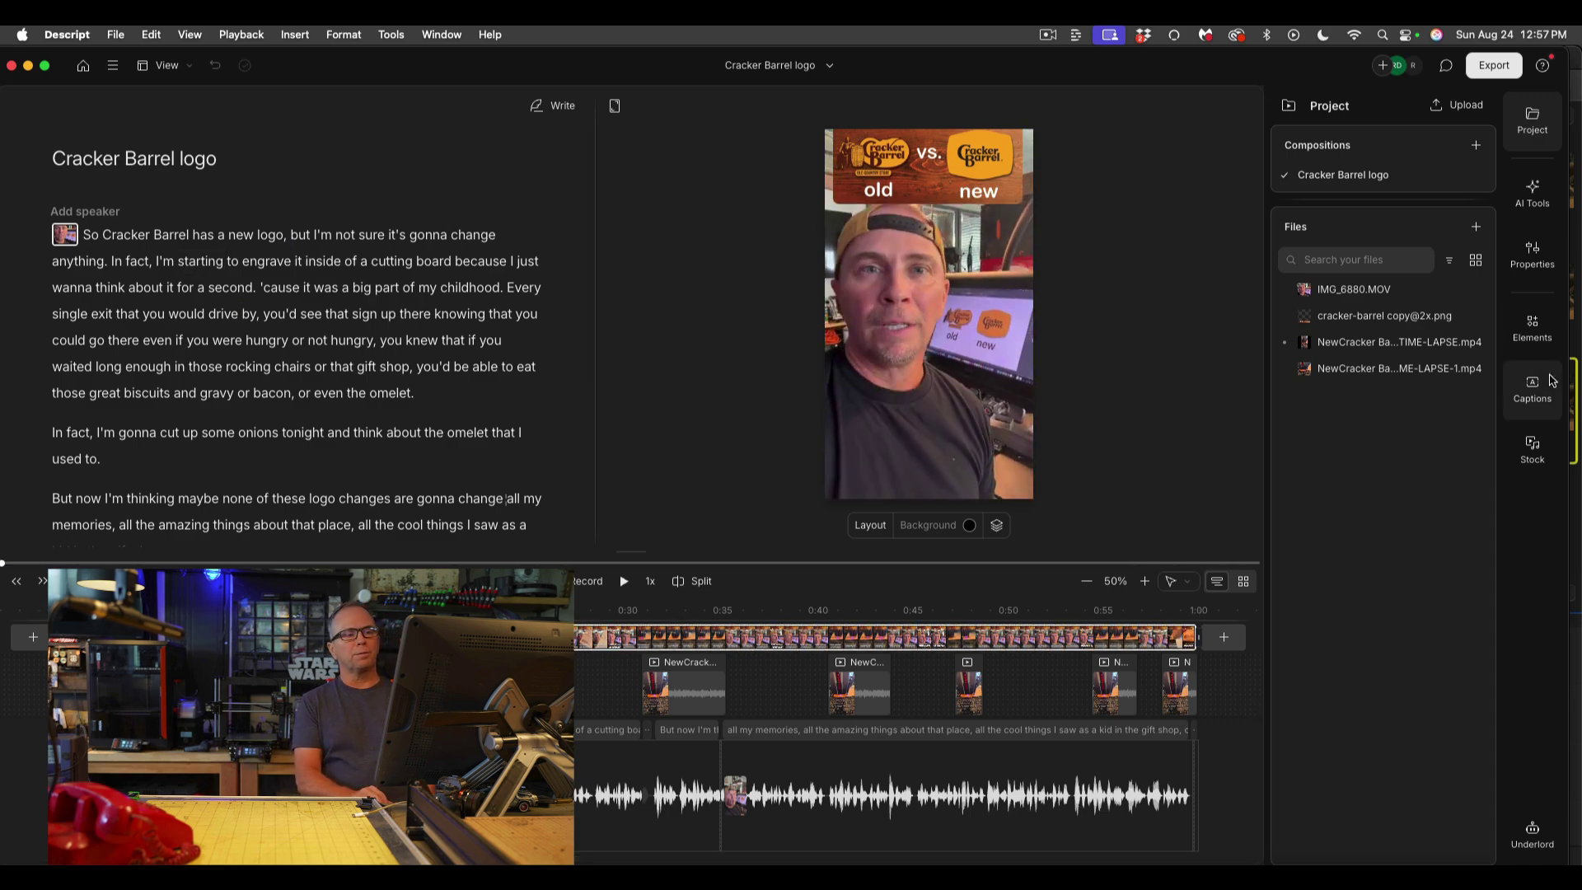
Step: Add a Karaoke classic caption to all scenes and place it over the existing all-caps caption
{"action": "left_click", "coordinate": [1530, 394]}
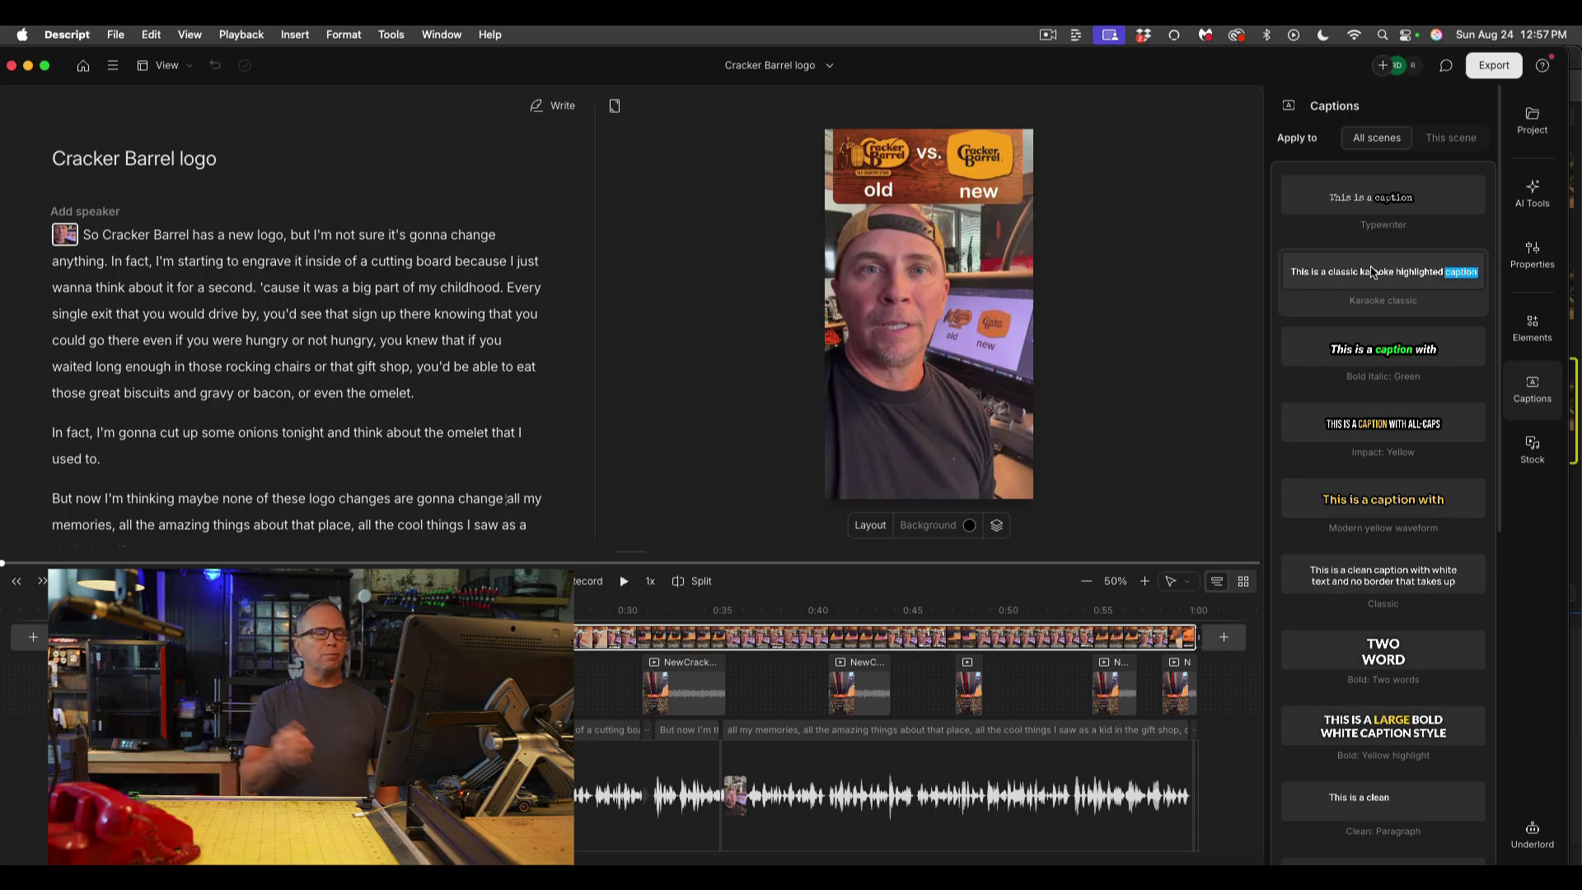
{"action": "left_click_drag", "start_coordinate": [1372, 272], "coordinate": [948, 377]}
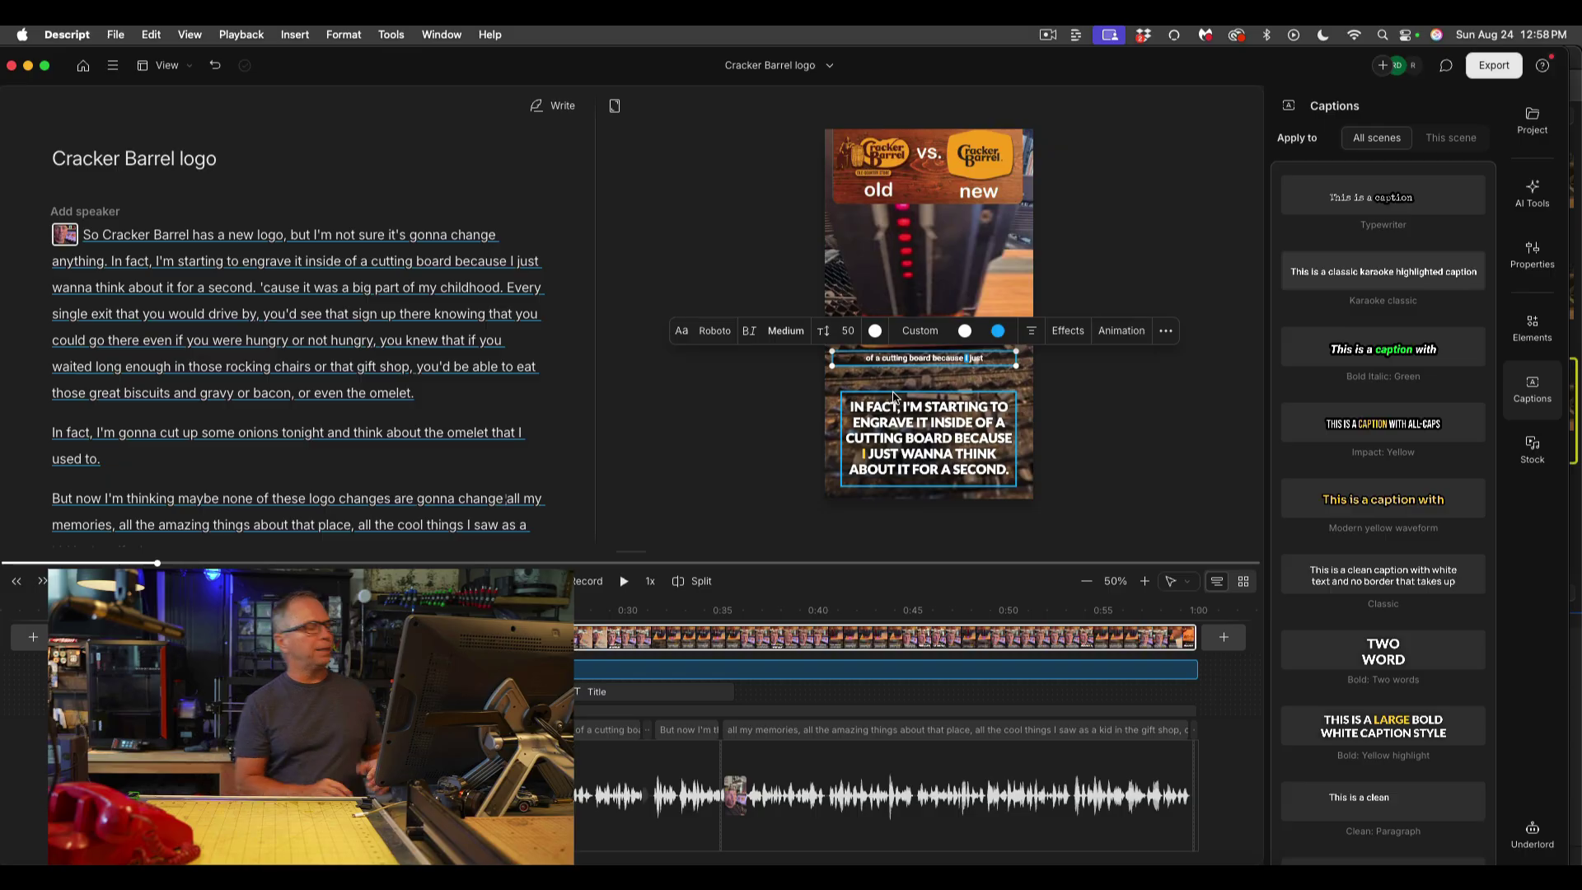
{"action": "left_click_drag", "start_coordinate": [894, 398], "coordinate": [894, 437]}
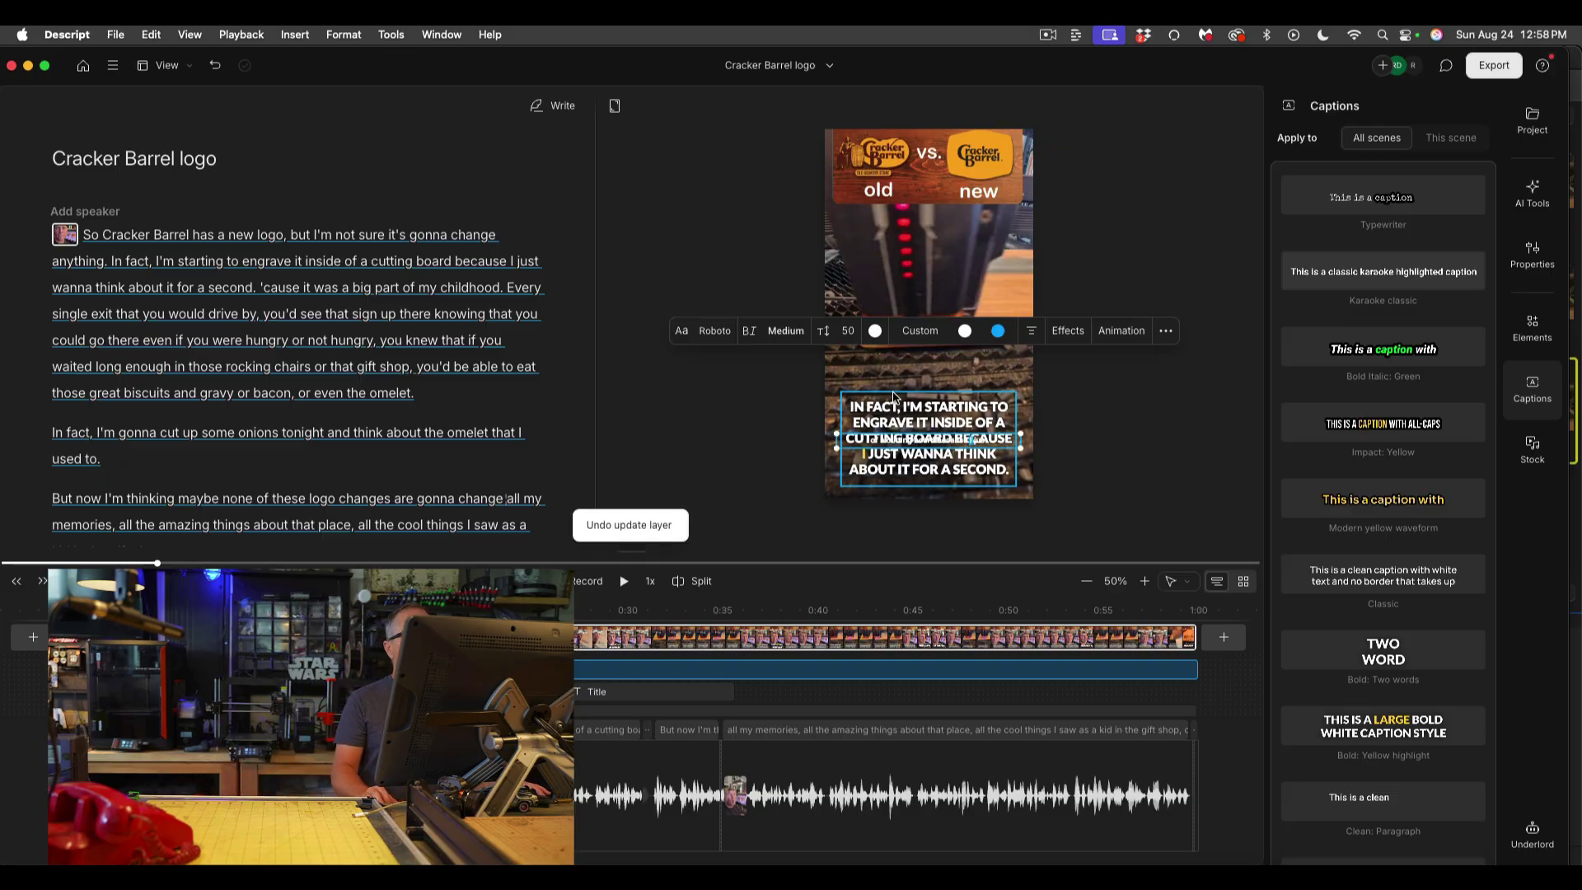
{"action": "left_click", "coordinate": [733, 420]}
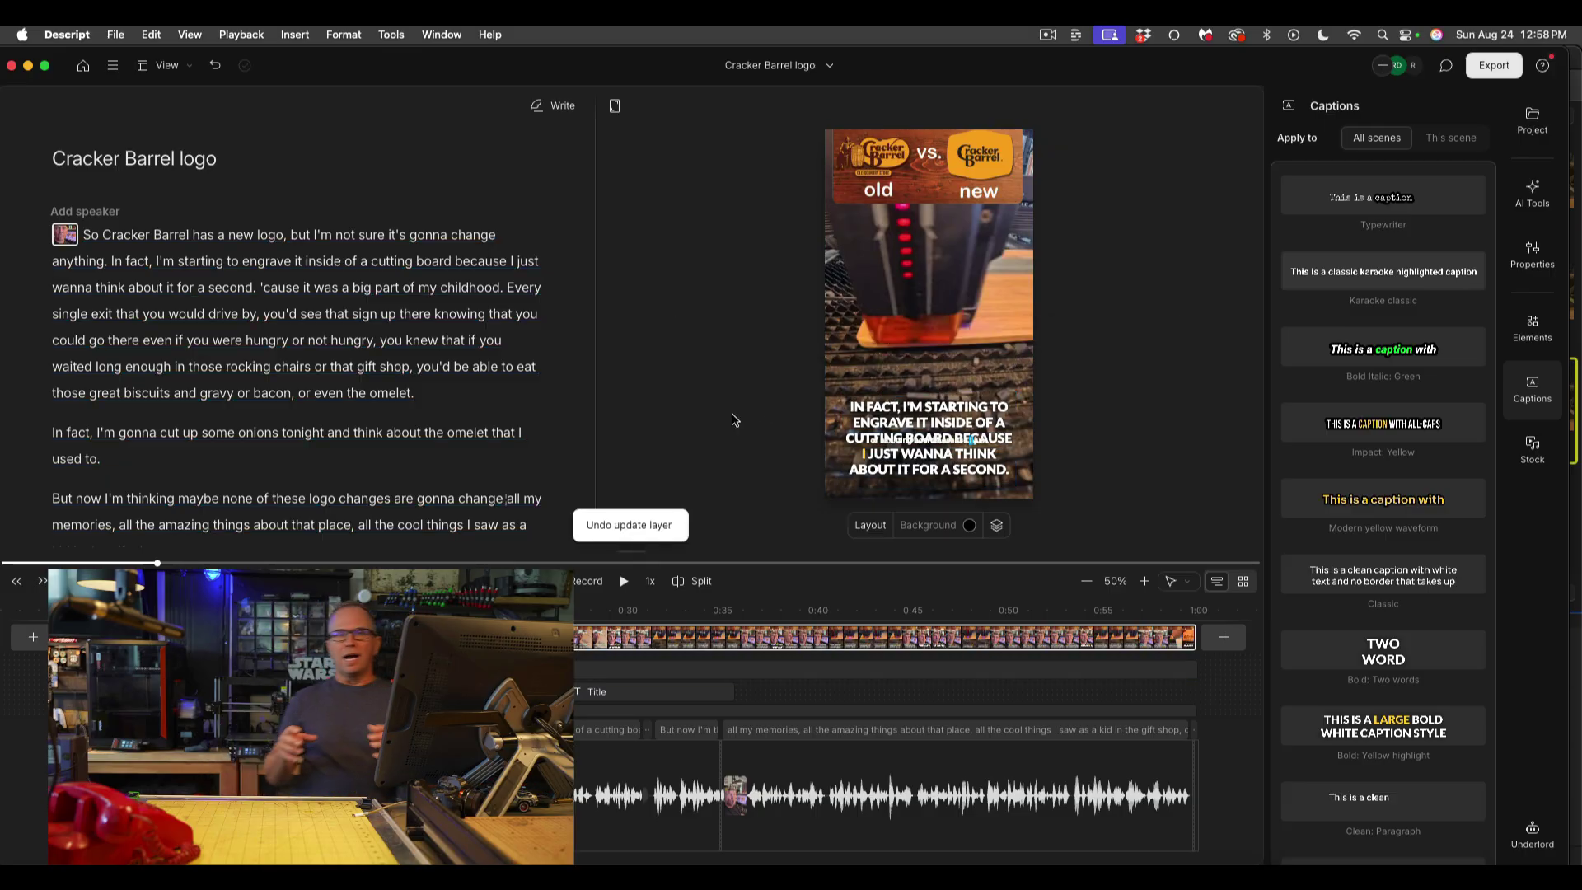
Step: Display the project files and move the old vs. new logo image slightly upward in the video frame
{"action": "left_click", "coordinate": [1533, 120]}
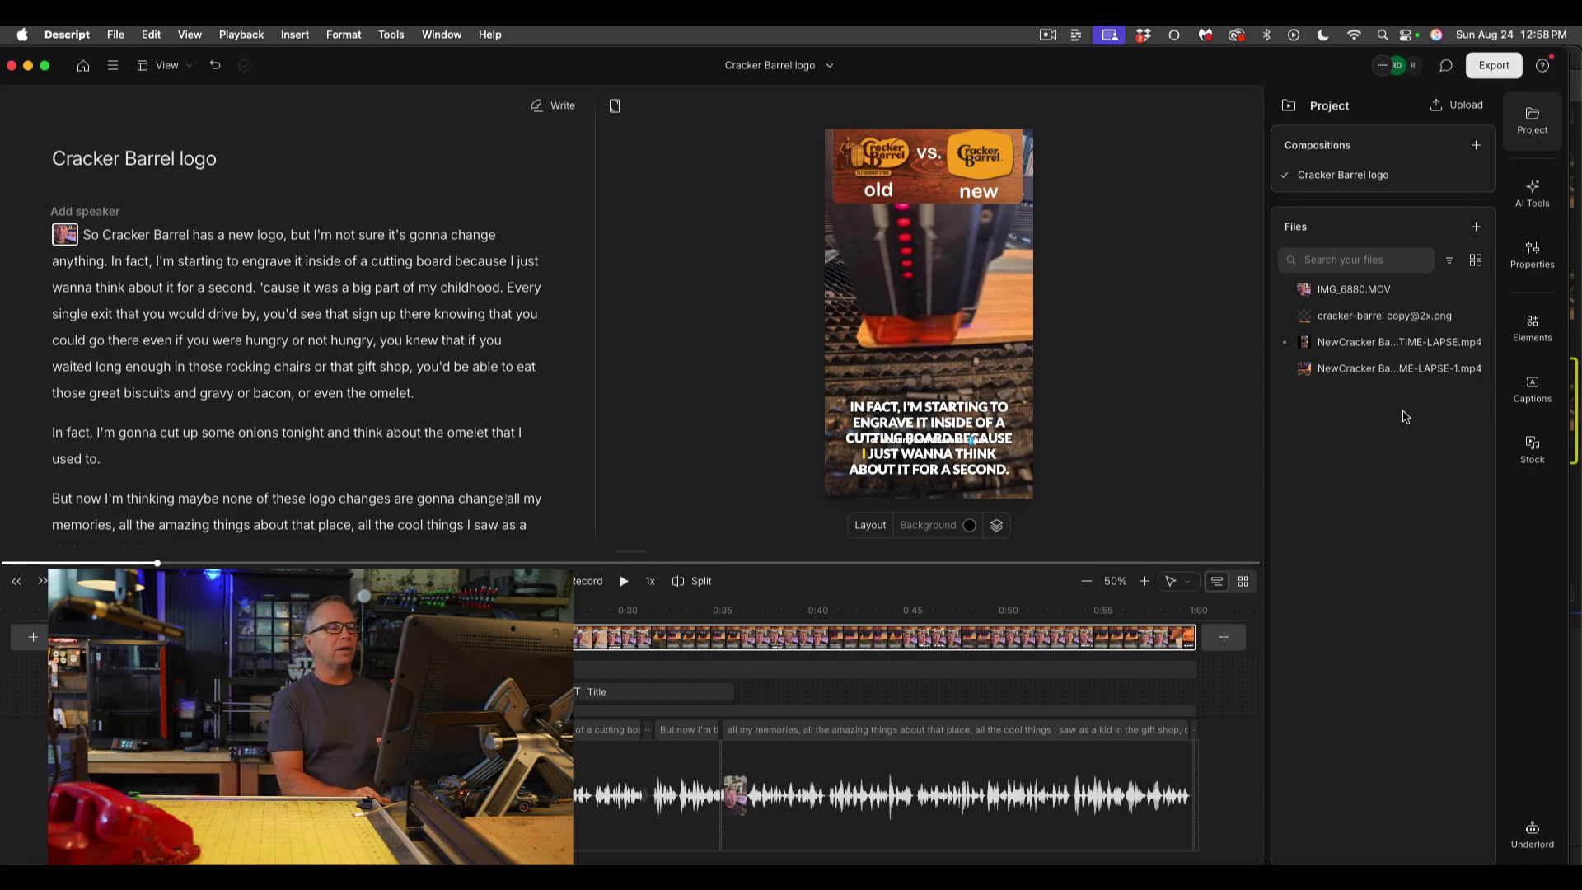
{"action": "mouse_move", "coordinate": [1351, 316]}
{"action": "left_mouse_down"}
{"action": "mouse_move", "coordinate": [874, 746]}
{"action": "mouse_move", "coordinate": [823, 706]}
{"action": "mouse_move", "coordinate": [1352, 367]}
{"action": "mouse_move", "coordinate": [1350, 324]}
{"action": "left_mouse_up"}
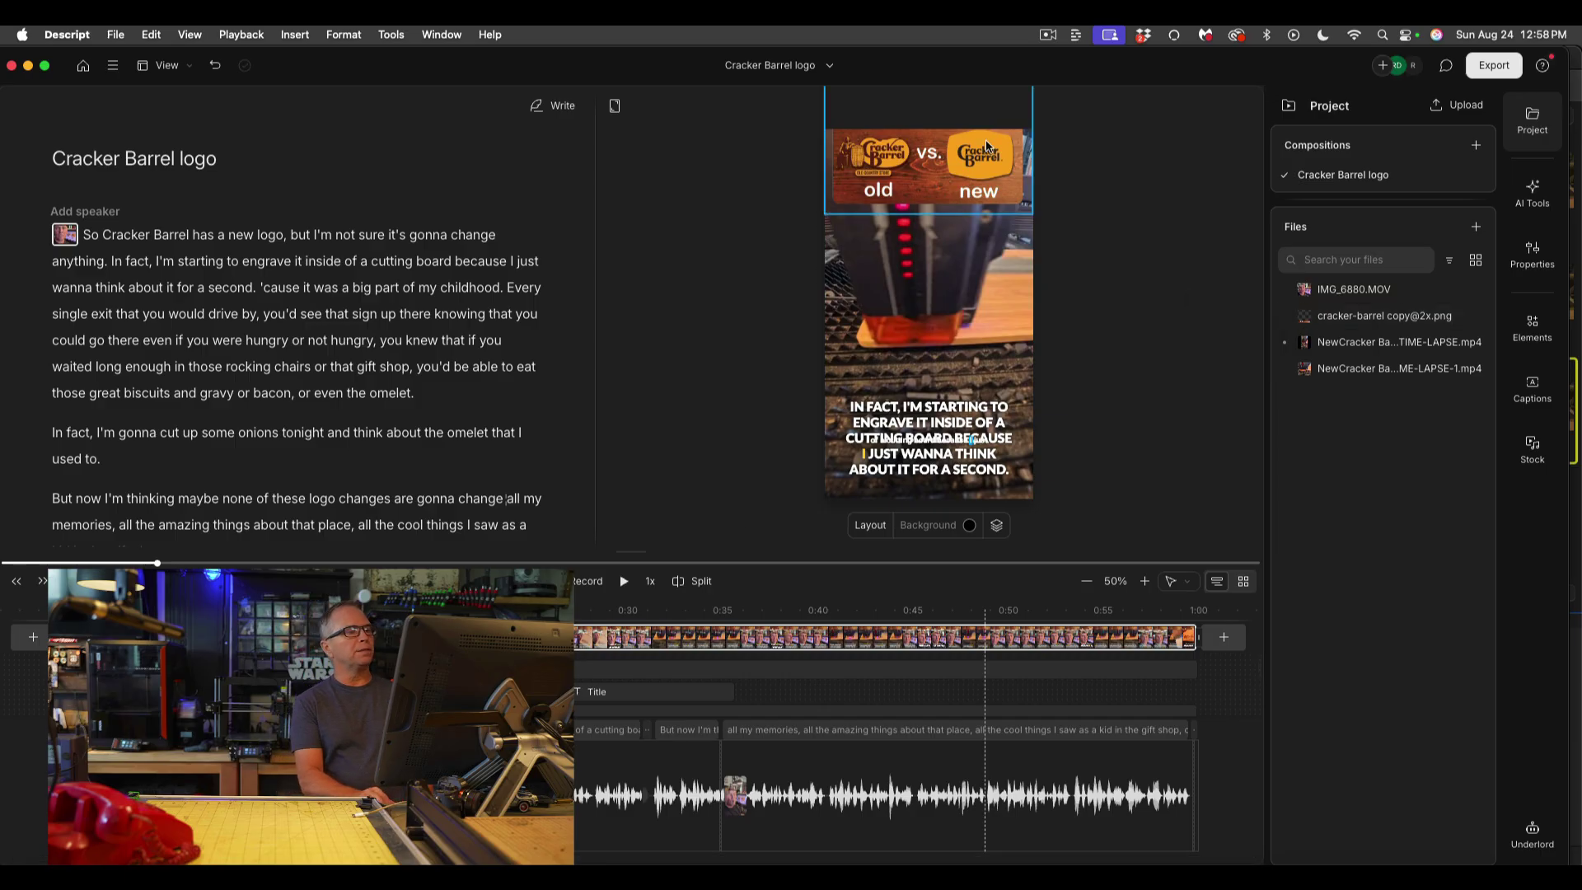
{"action": "mouse_move", "coordinate": [947, 165]}
{"action": "left_mouse_down"}
{"action": "mouse_move", "coordinate": [949, 195]}
{"action": "mouse_move", "coordinate": [953, 119]}
{"action": "mouse_move", "coordinate": [953, 159]}
{"action": "left_mouse_up"}
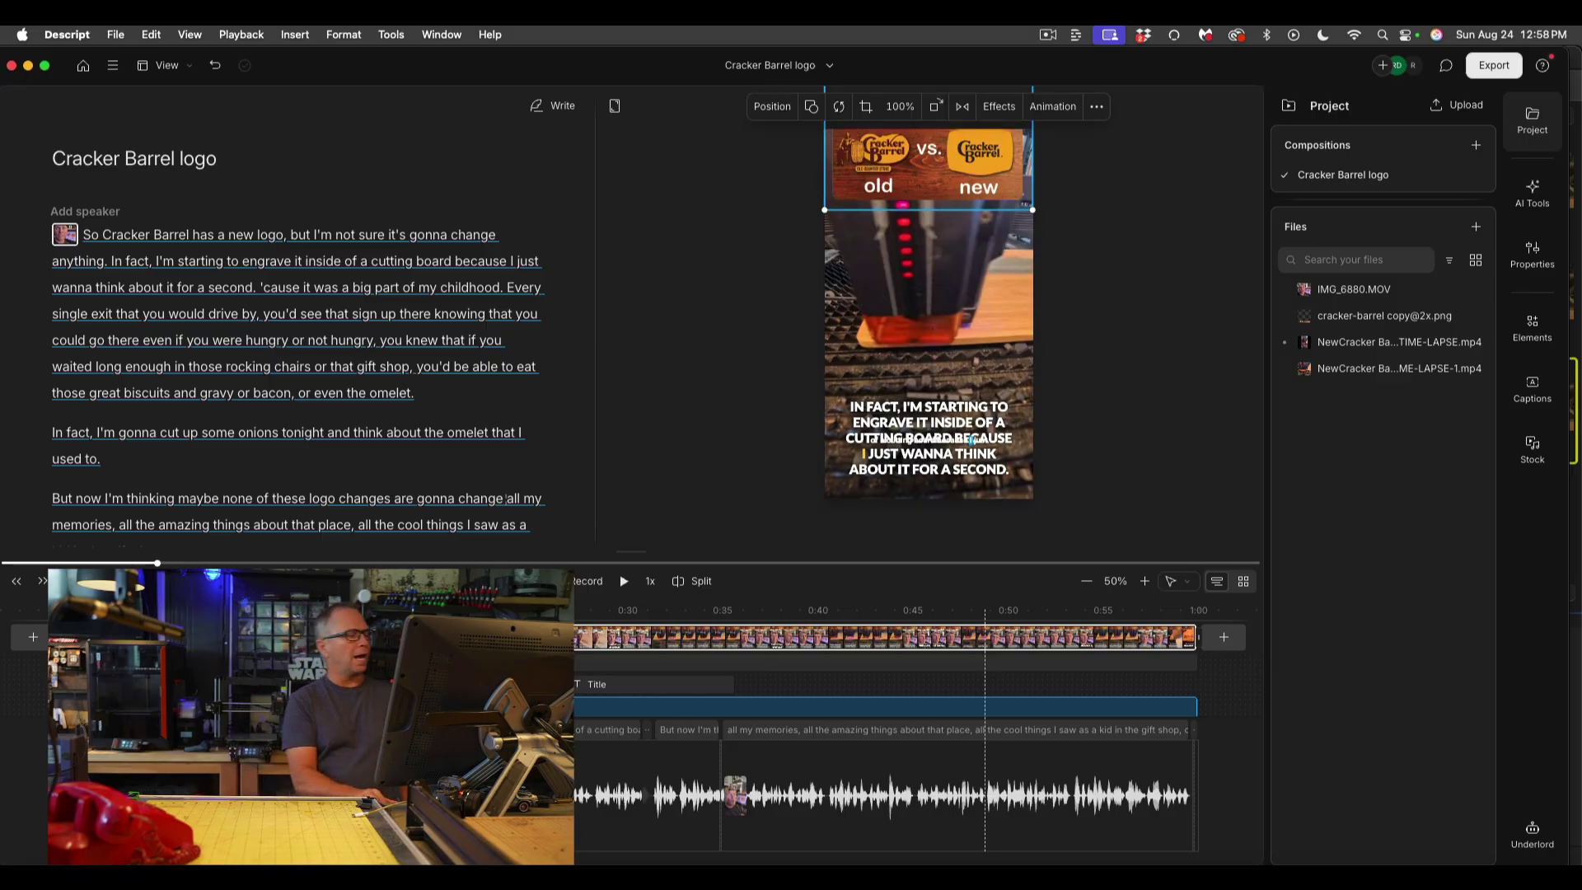
{"action": "right_click", "coordinate": [223, 491]}
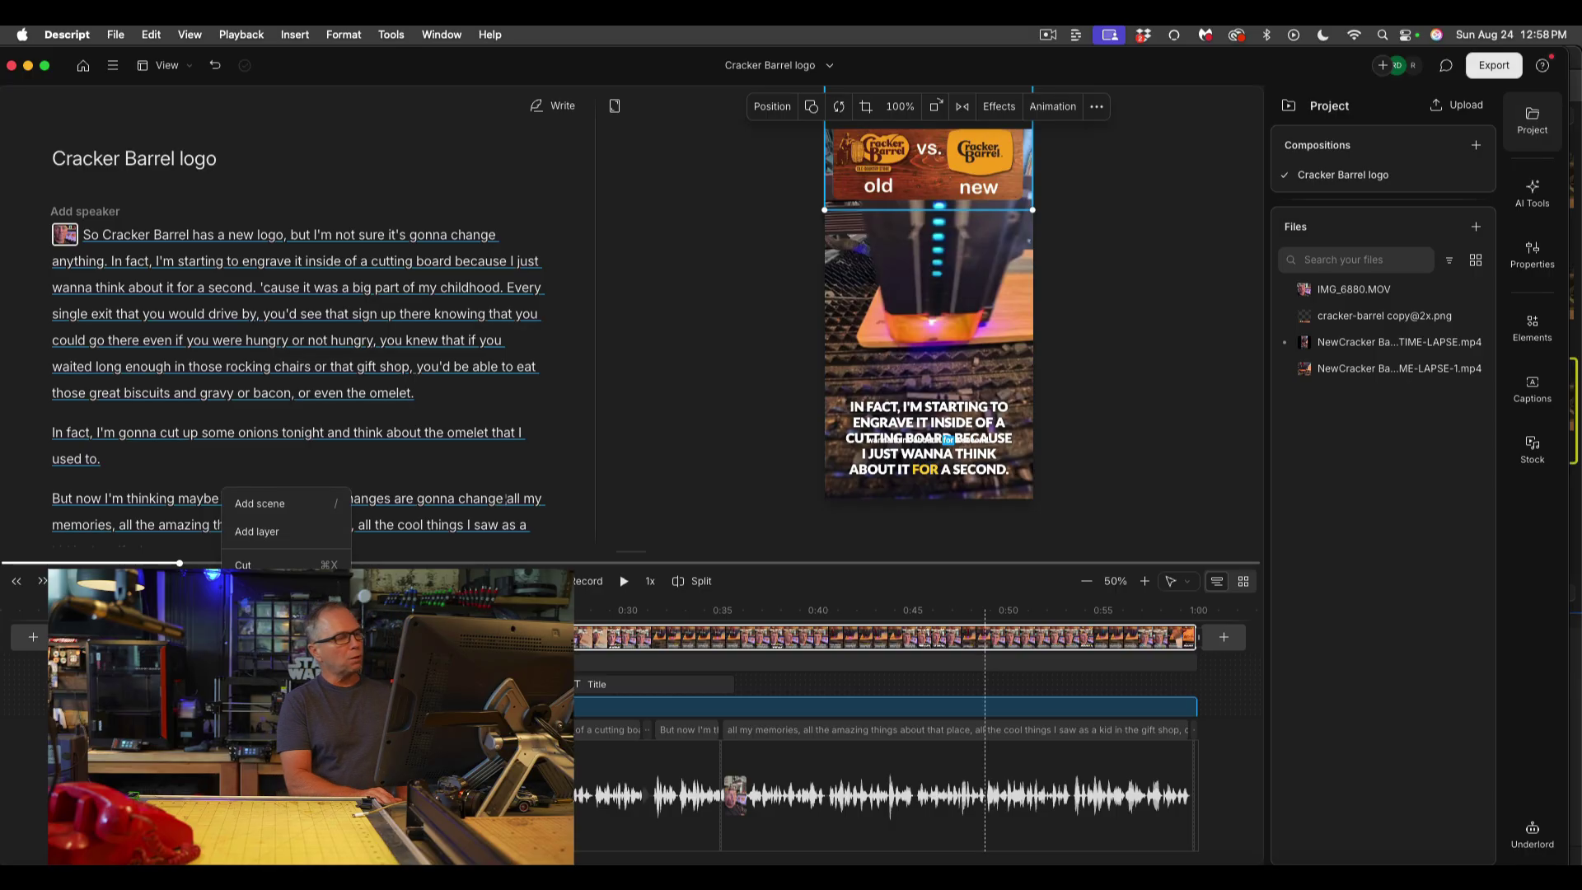
{"action": "key", "text": "Escape"}
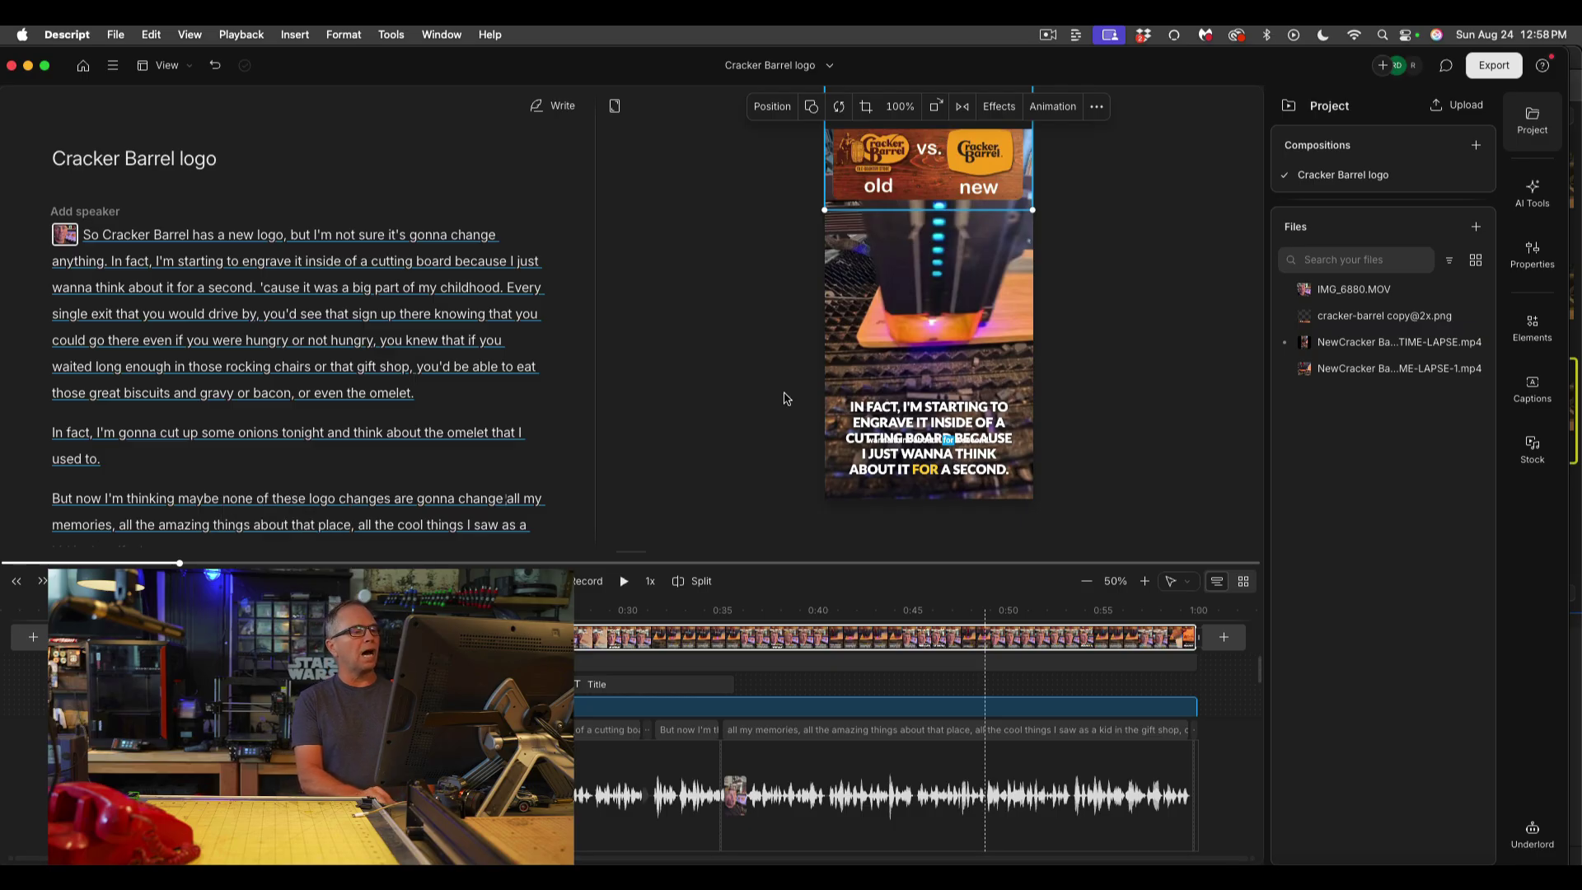
Step: Delete the karaoke caption from beneath the all-caps caption and reposition the all-caps caption in the lower part of the frame
{"action": "left_click_drag", "start_coordinate": [889, 442], "coordinate": [882, 357]}
{"action": "left_click", "coordinate": [908, 439]}
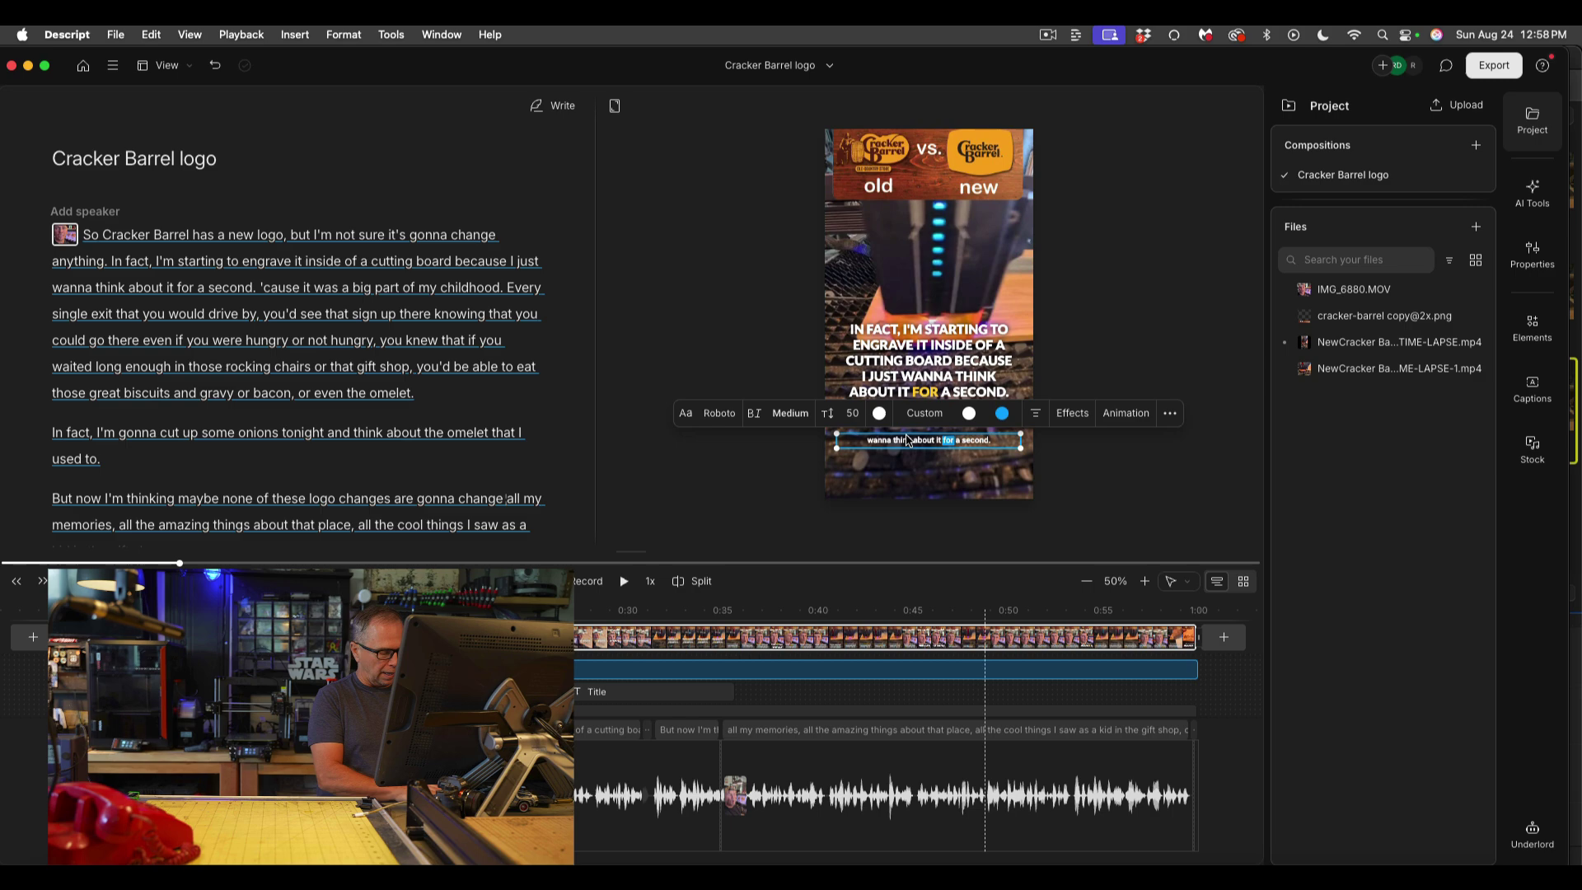
{"action": "key", "text": "Delete"}
{"action": "left_click_drag", "start_coordinate": [917, 379], "coordinate": [911, 442]}
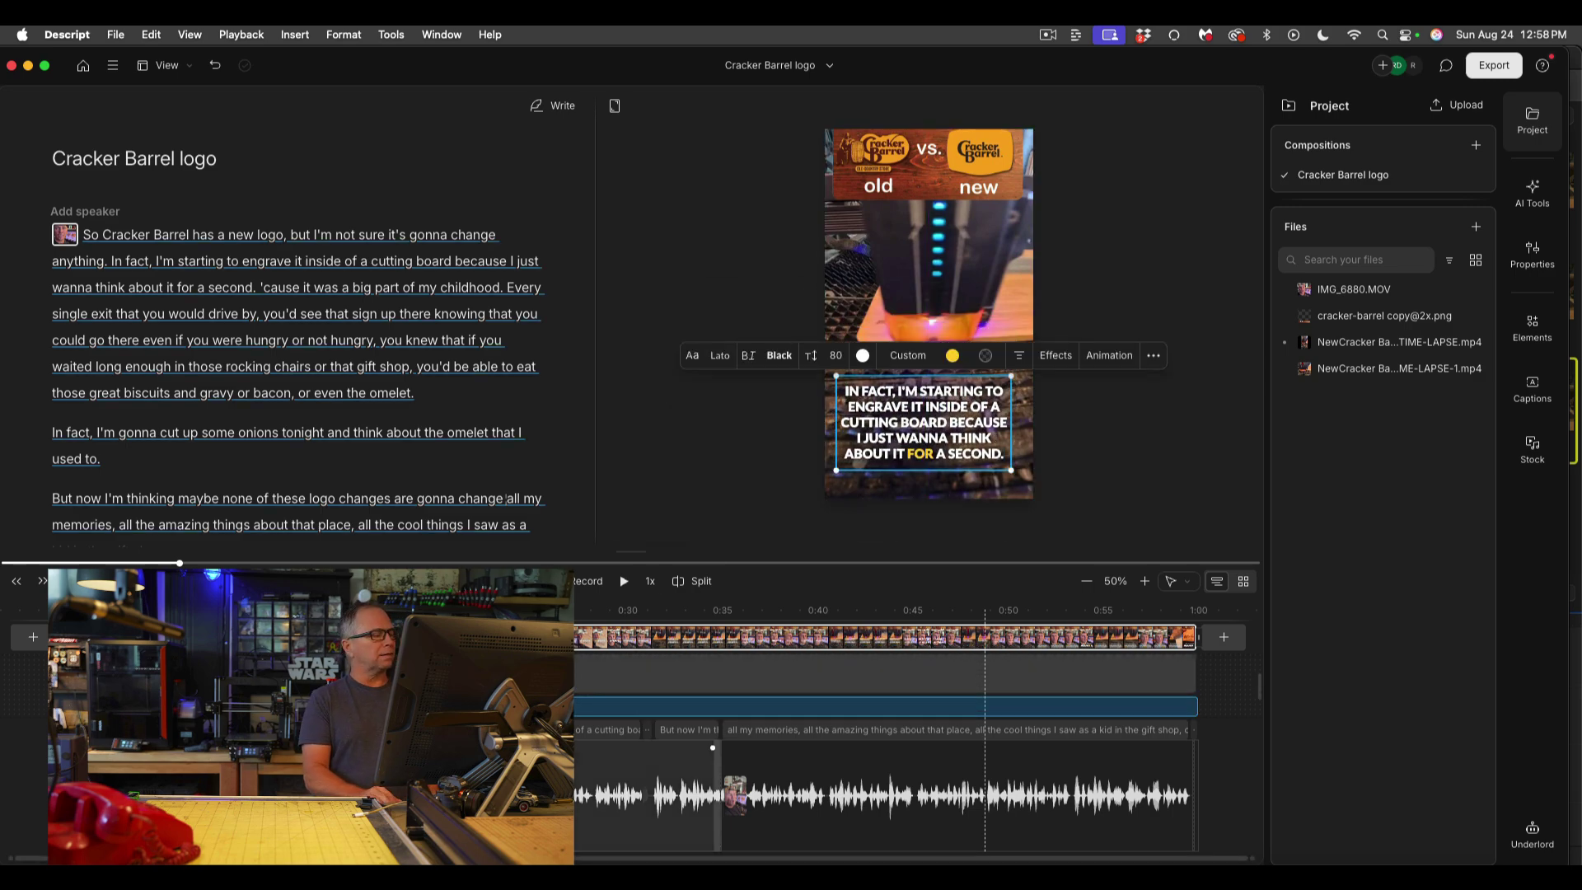
{"action": "key", "text": "Escape"}
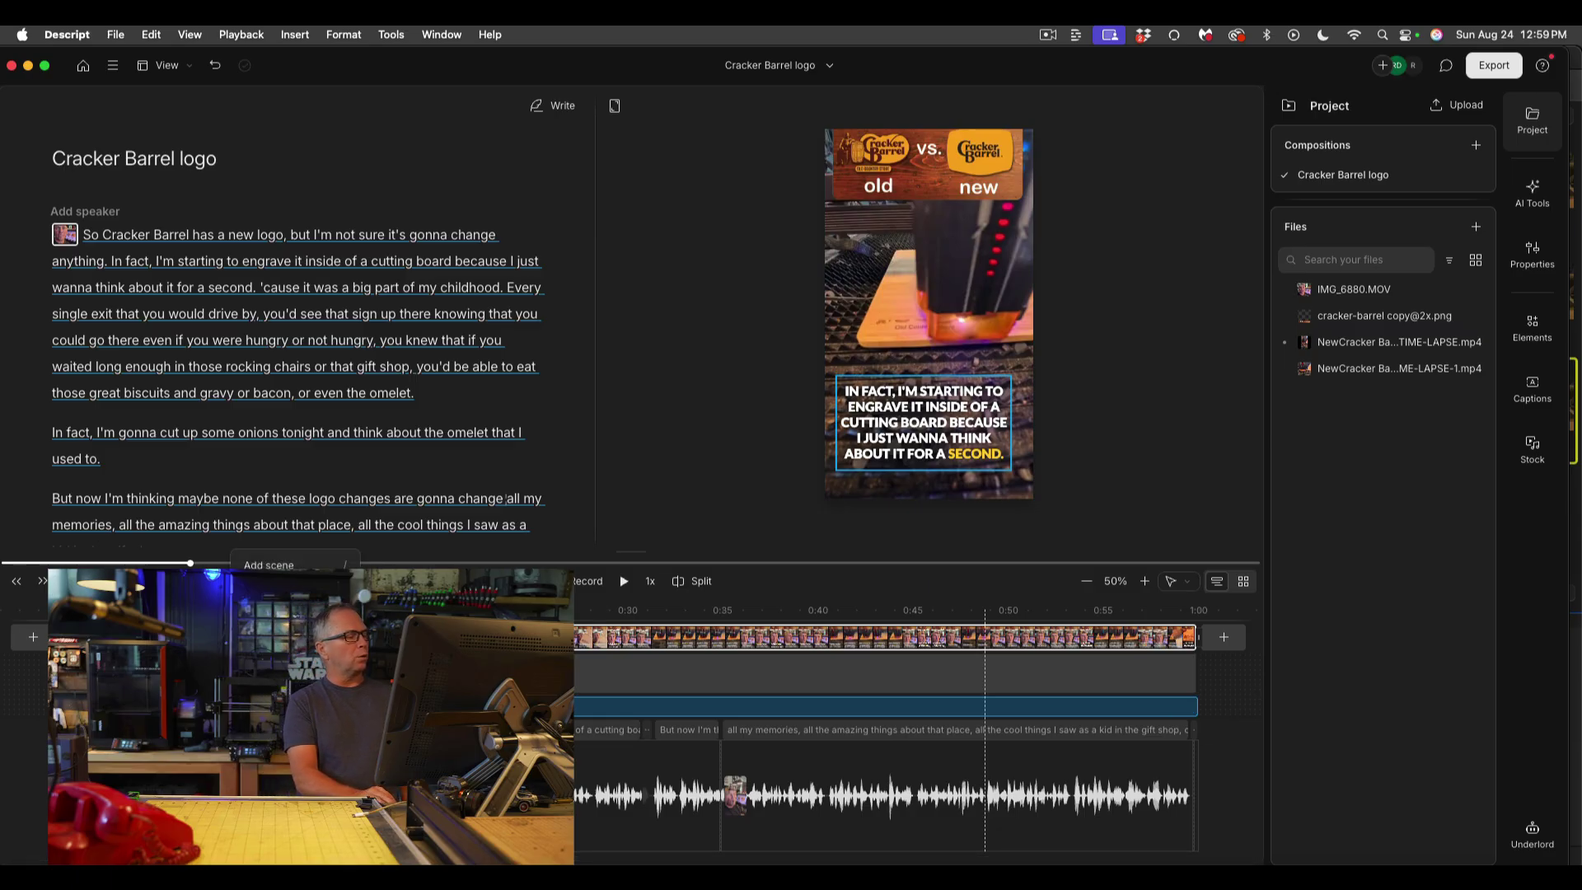
{"action": "left_click", "coordinate": [659, 532]}
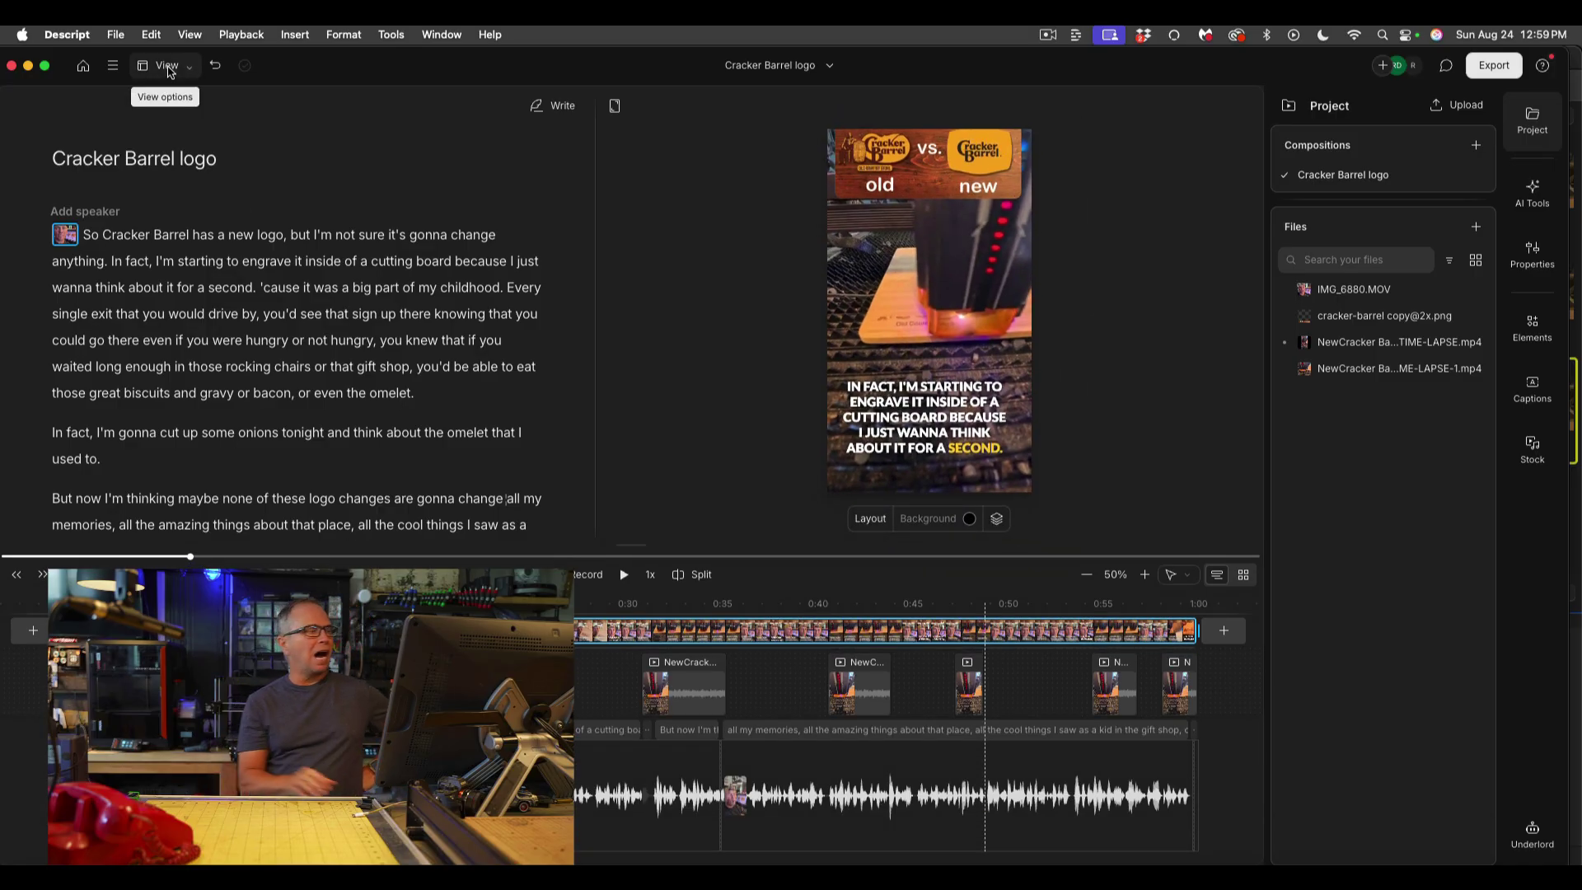
Step: Hide the timeline to enlarge the script and video preview
{"action": "left_click", "coordinate": [192, 73]}
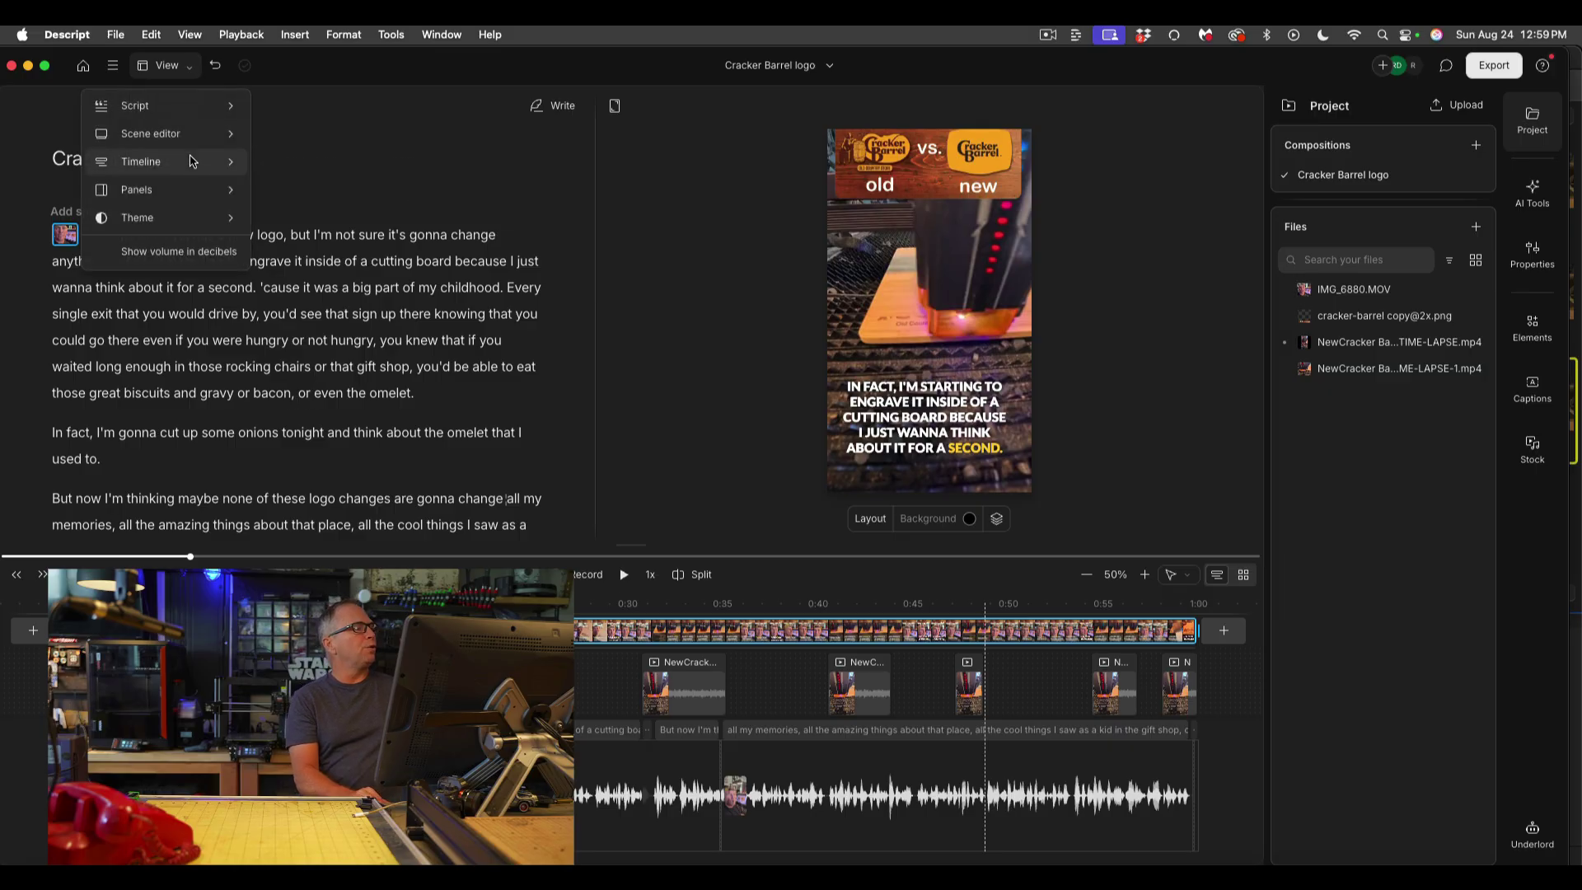
{"action": "mouse_move", "coordinate": [188, 167]}
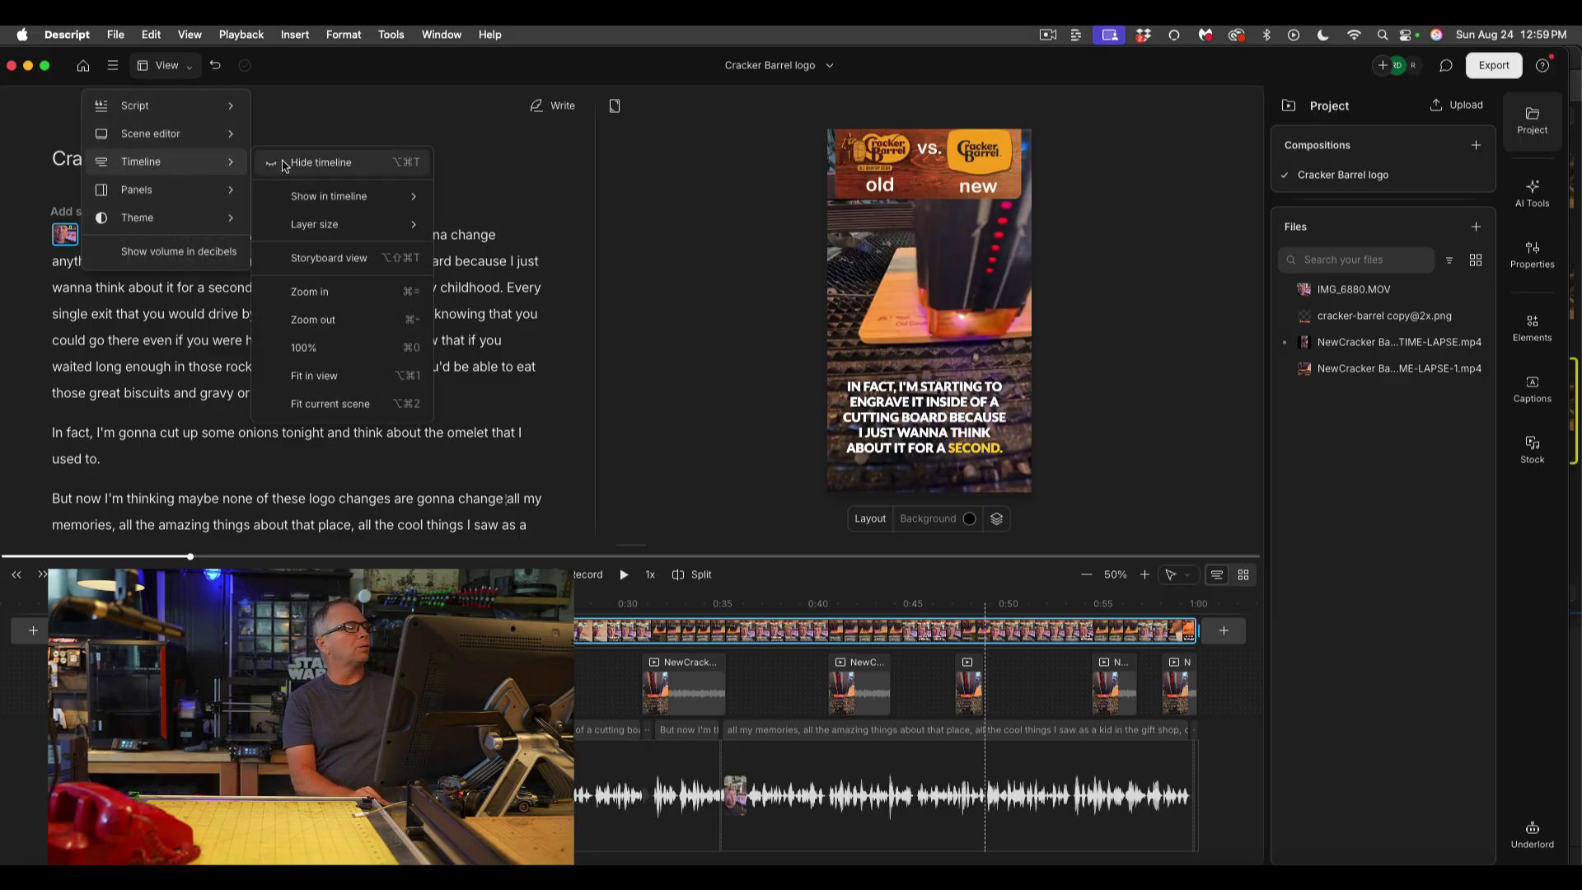
{"action": "left_click", "coordinate": [283, 166]}
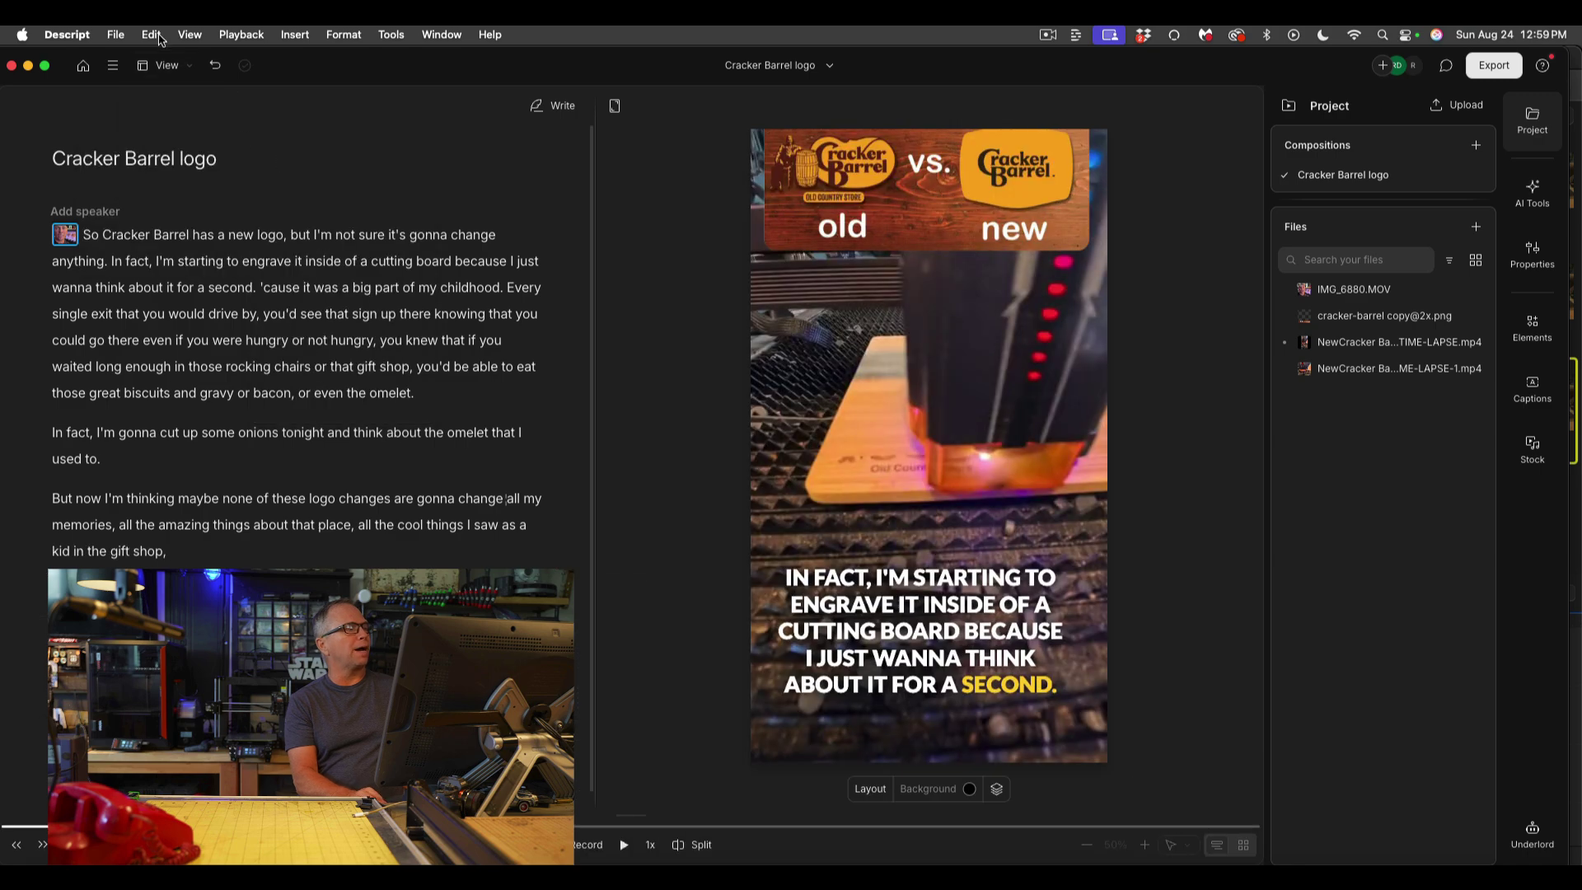
Step: Show the timeline again beneath the script and video preview
{"action": "left_click", "coordinate": [168, 66]}
{"action": "mouse_move", "coordinate": [189, 163]}
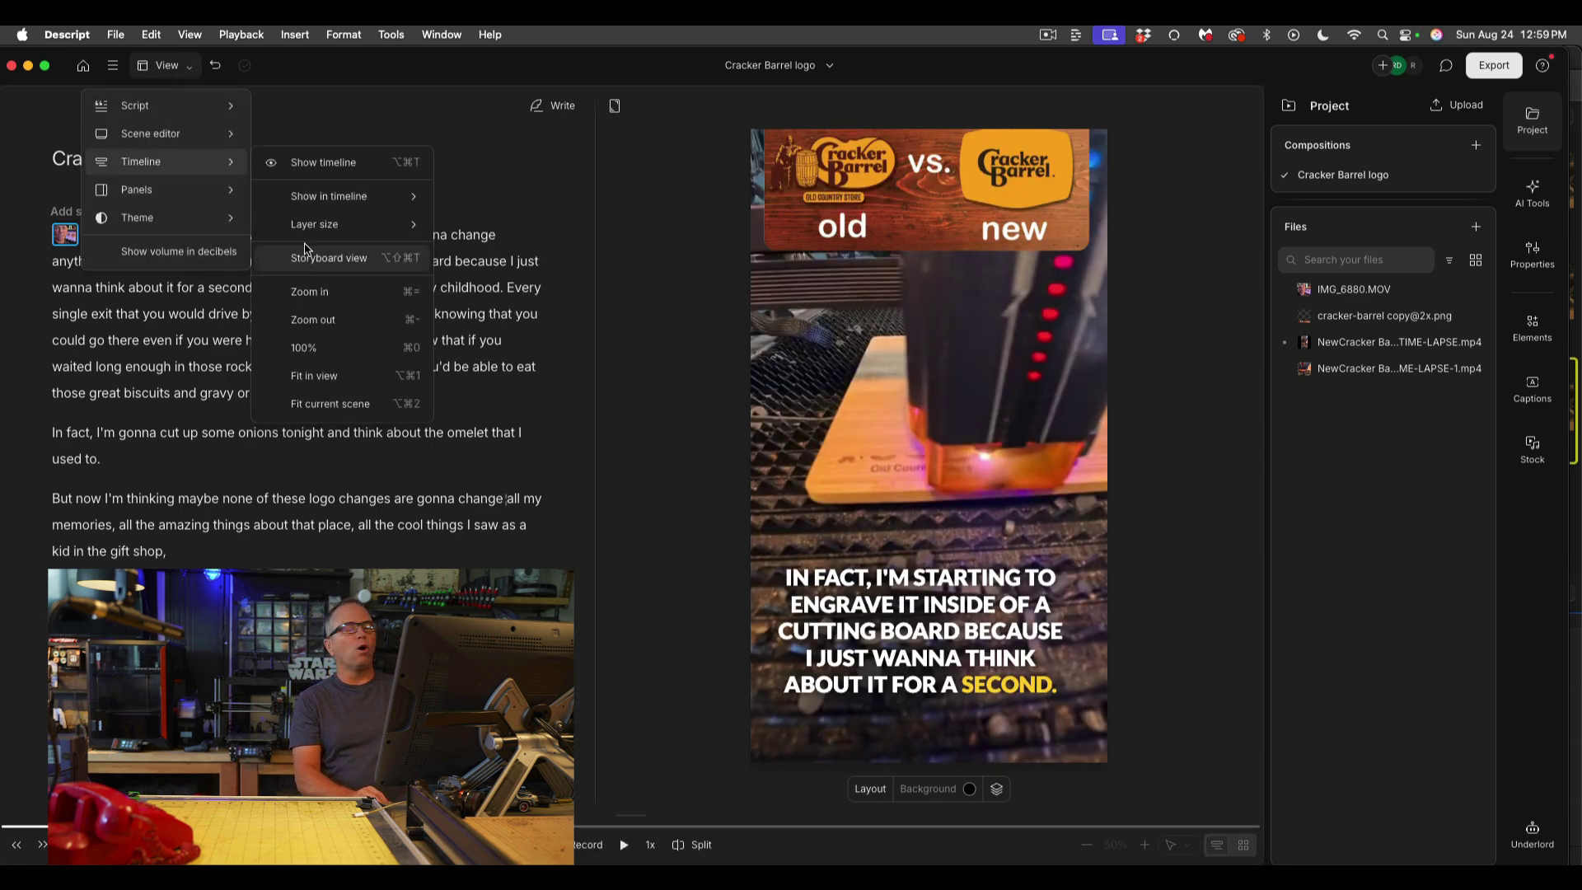
{"action": "mouse_move", "coordinate": [321, 201]}
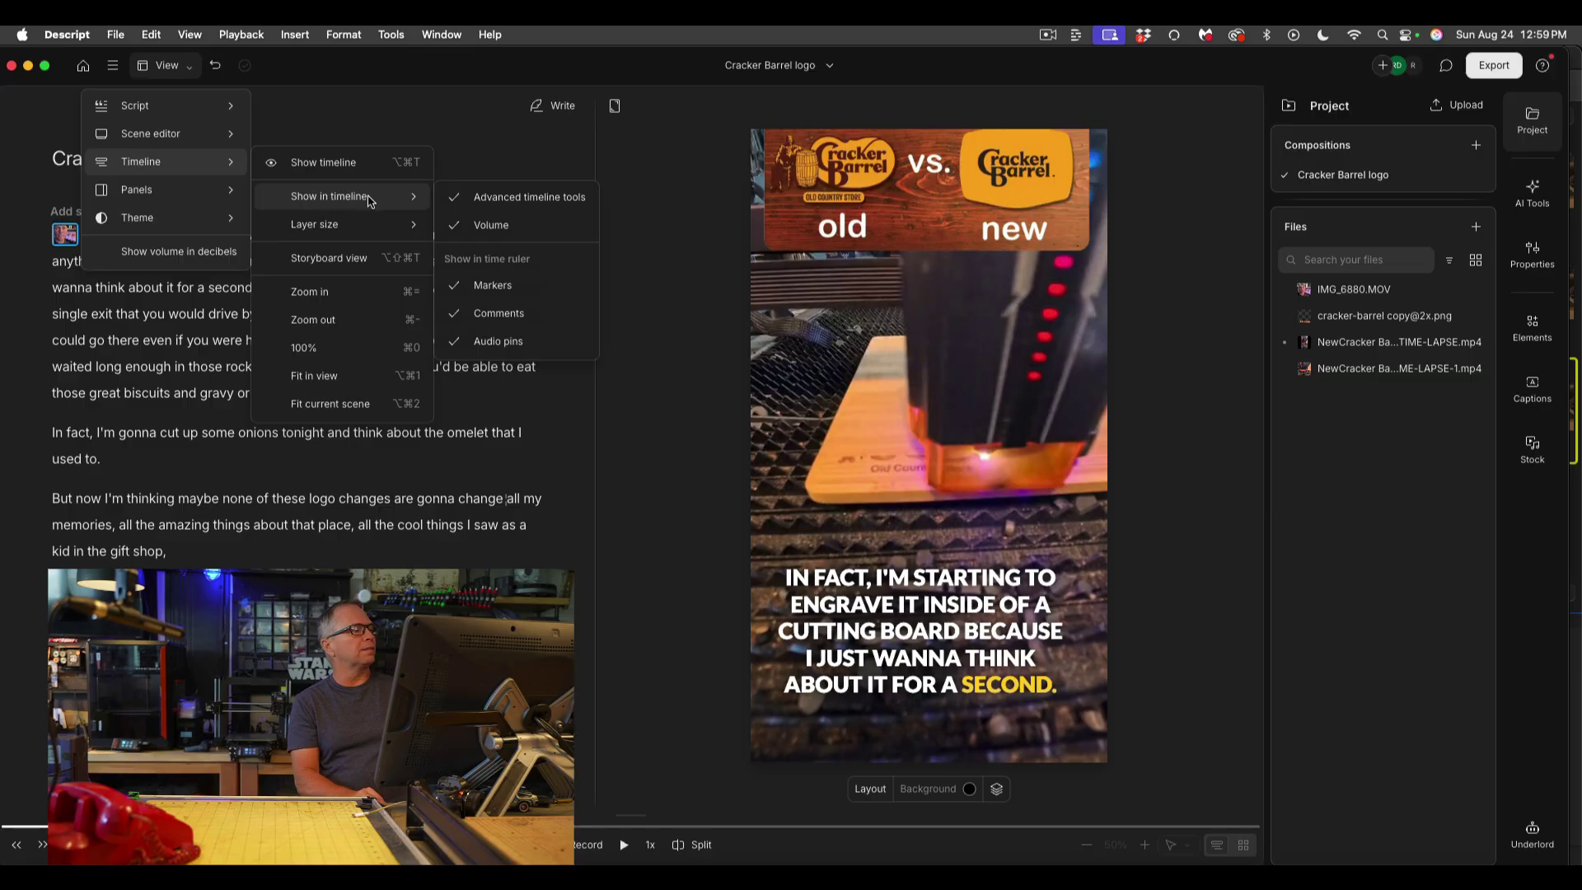
{"action": "left_click", "coordinate": [360, 163]}
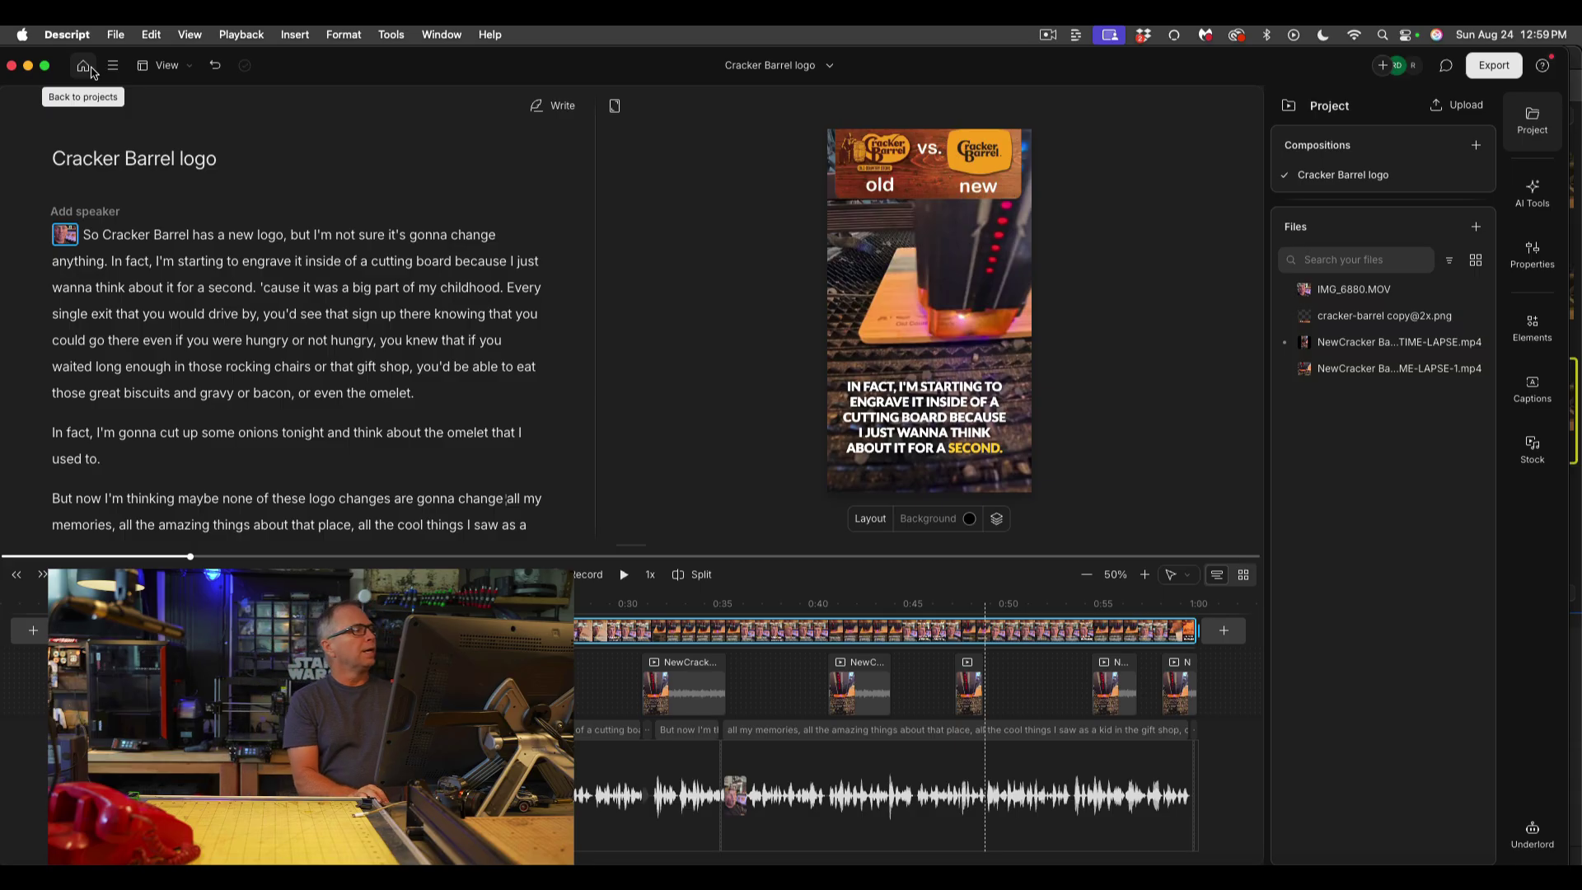
Step: Return to the projects list, browse it and open the Haloween Sign Making Short project
{"action": "left_click", "coordinate": [85, 66]}
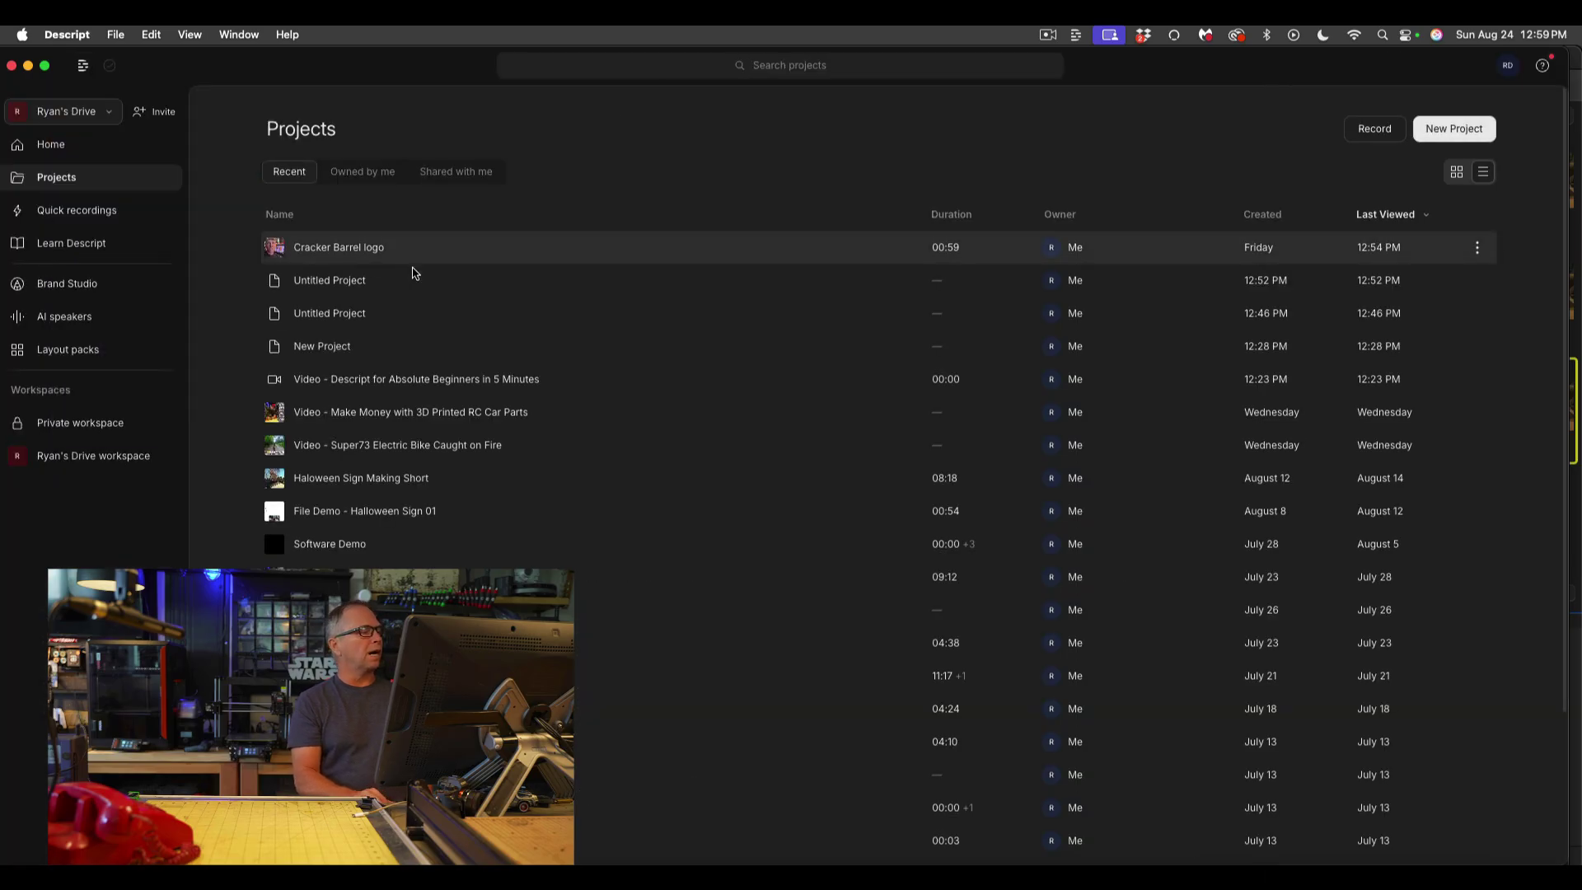
{"action": "scroll", "coordinate": [416, 270], "scroll_direction": "down", "scroll_amount": 3}
{"action": "scroll", "coordinate": [420, 272], "scroll_direction": "up", "scroll_amount": 3}
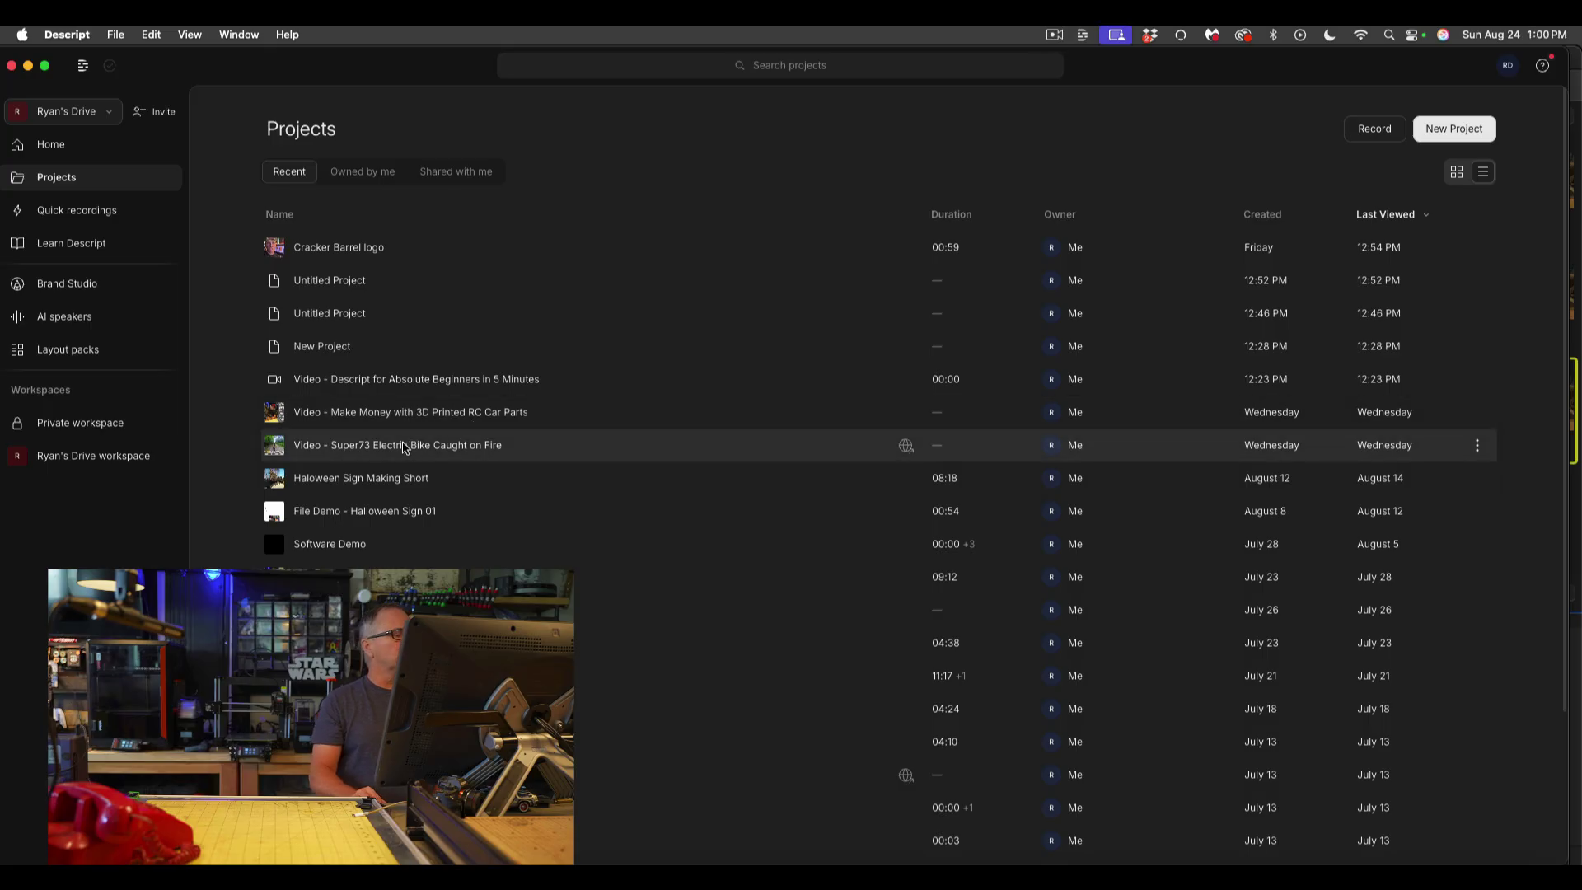
{"action": "left_click", "coordinate": [375, 478]}
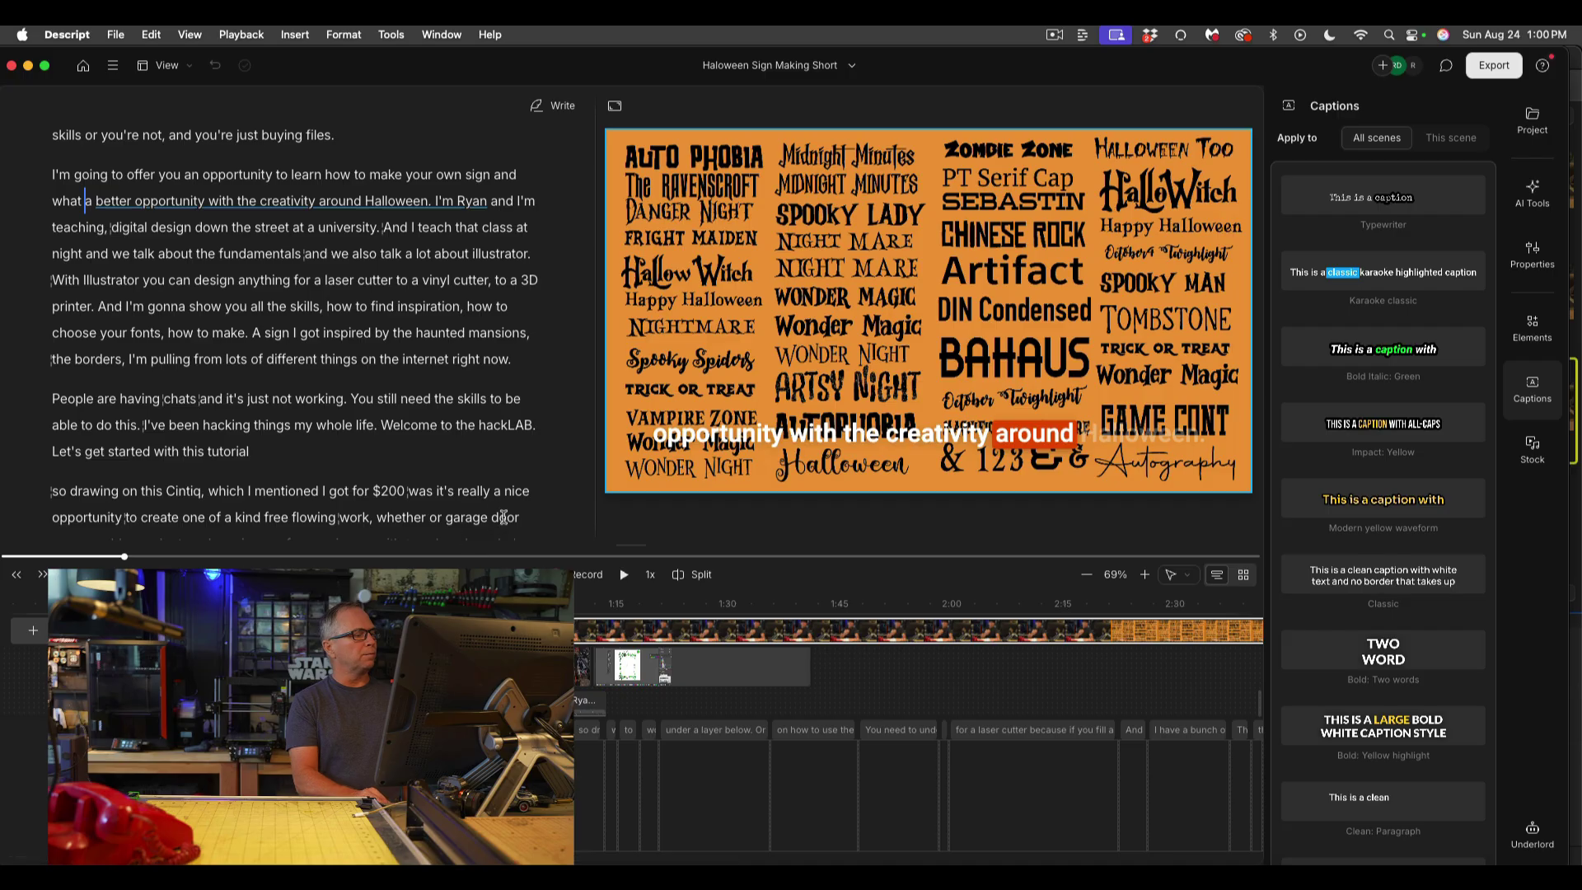
Step: Enlarge the timeline area, go to about 1:50 and select the script passage from "inner ring" through "white."
{"action": "left_click_drag", "start_coordinate": [509, 545], "coordinate": [522, 372]}
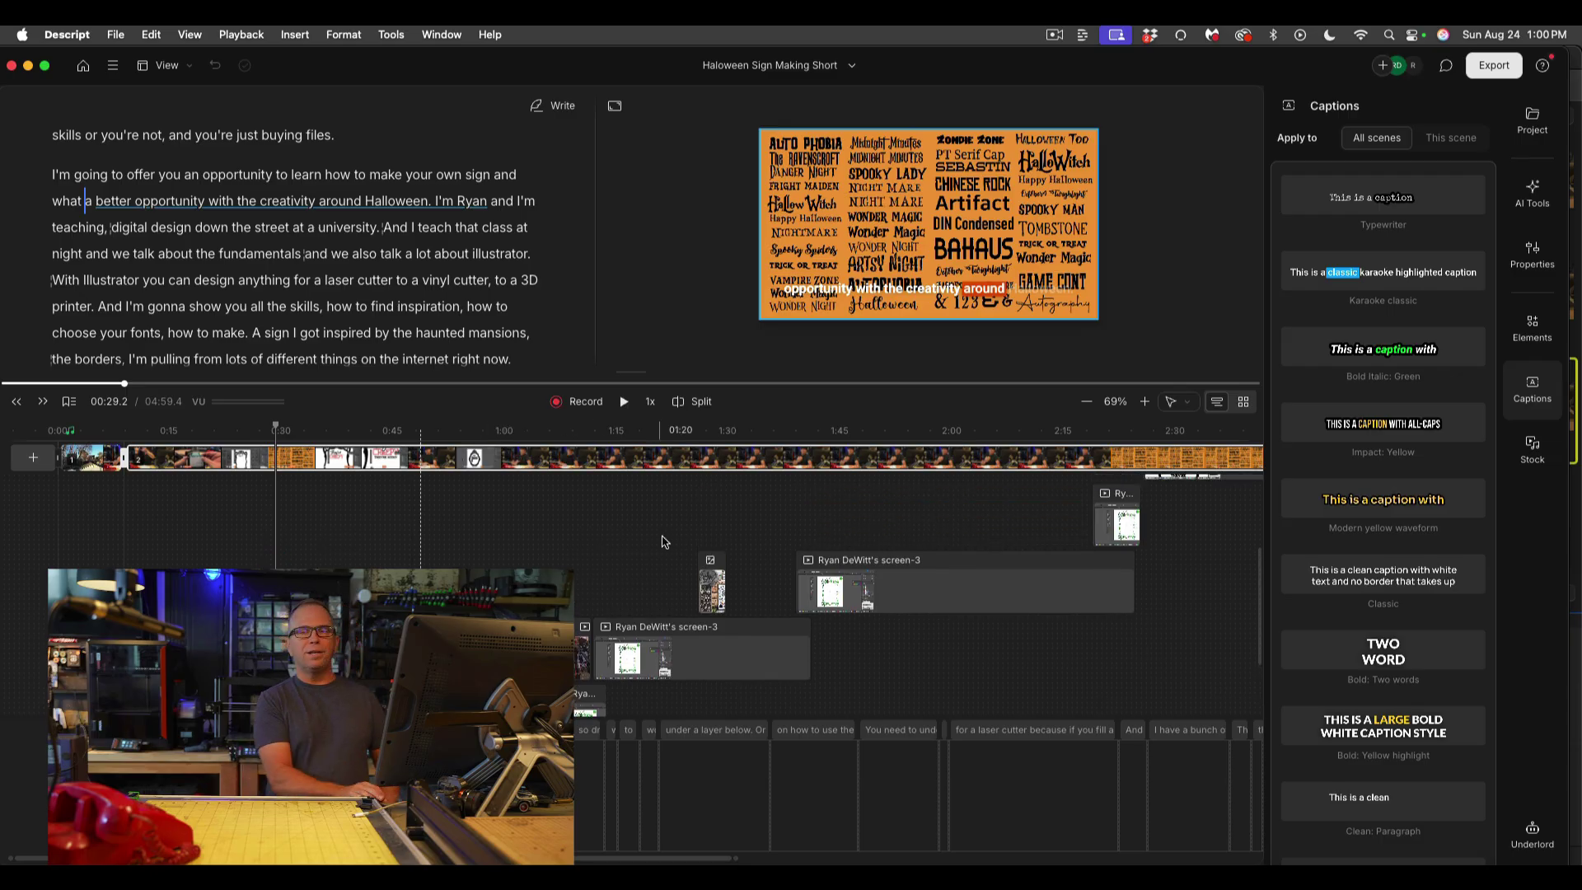
{"action": "left_click", "coordinate": [765, 457]}
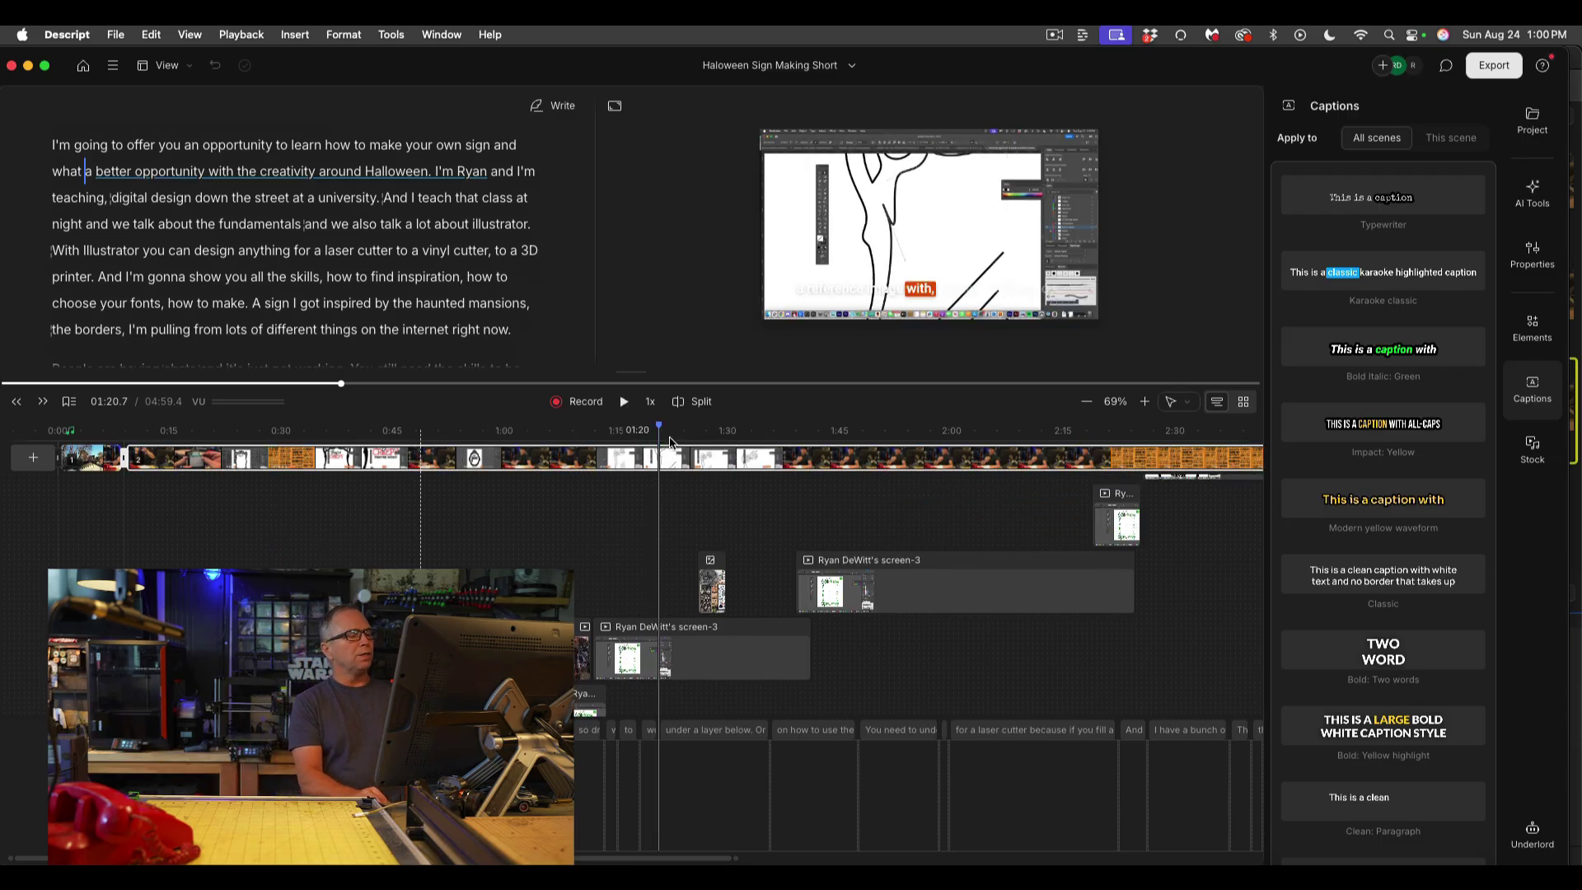
{"action": "left_click", "coordinate": [876, 456]}
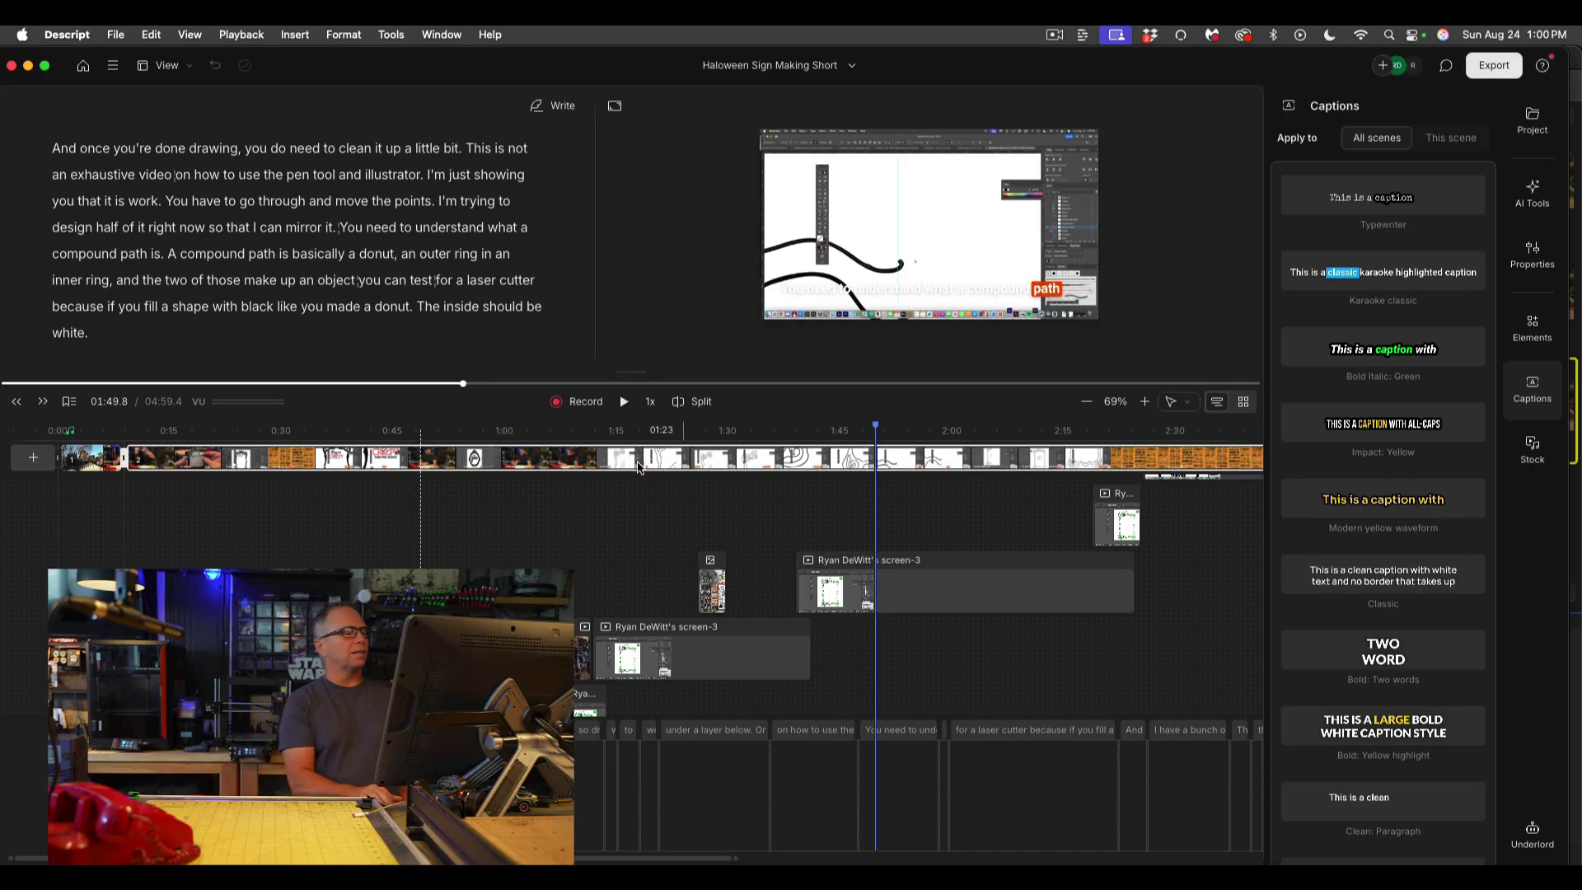
{"action": "left_click_drag", "start_coordinate": [127, 343], "coordinate": [41, 278]}
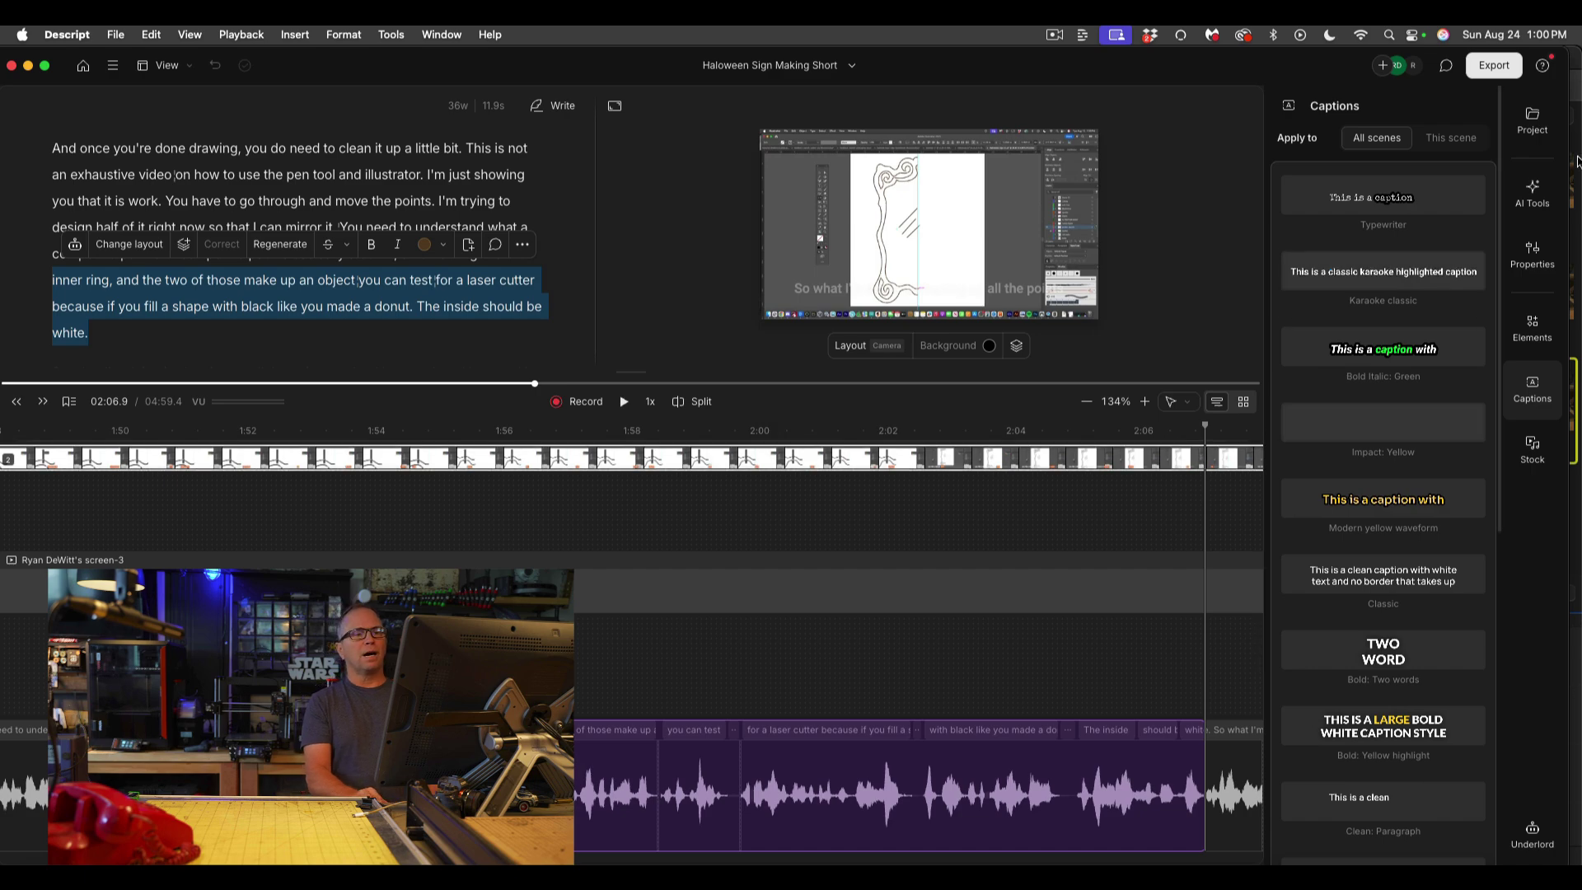
Step: Examine the AI tools for sound, look and repurposing, along with the Underlord assistant
{"action": "left_click", "coordinate": [1534, 191]}
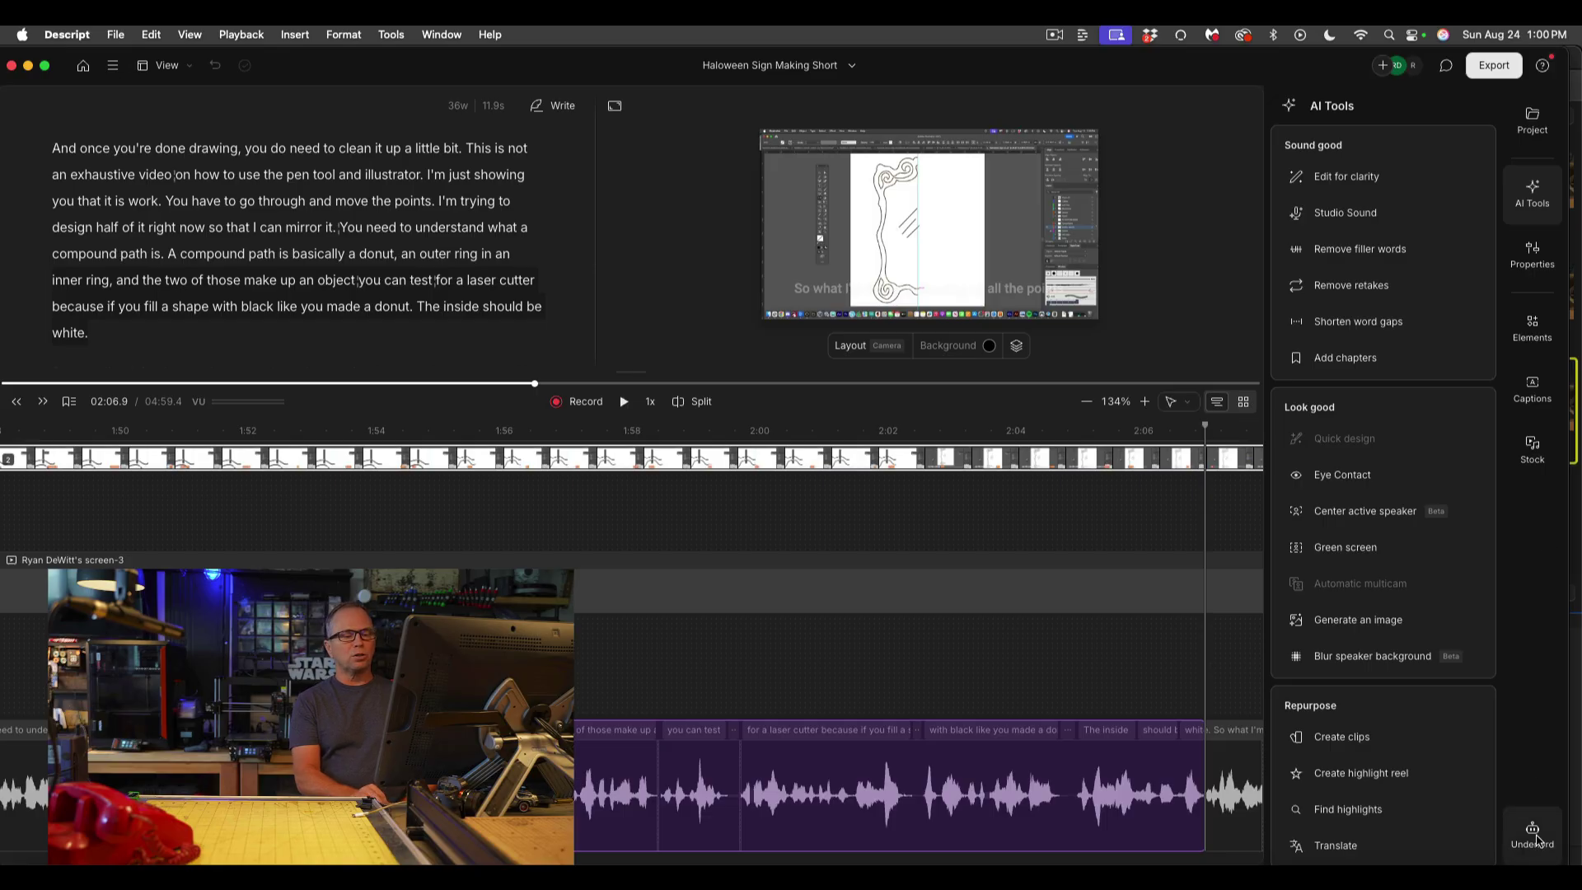
{"action": "left_click", "coordinate": [1542, 842]}
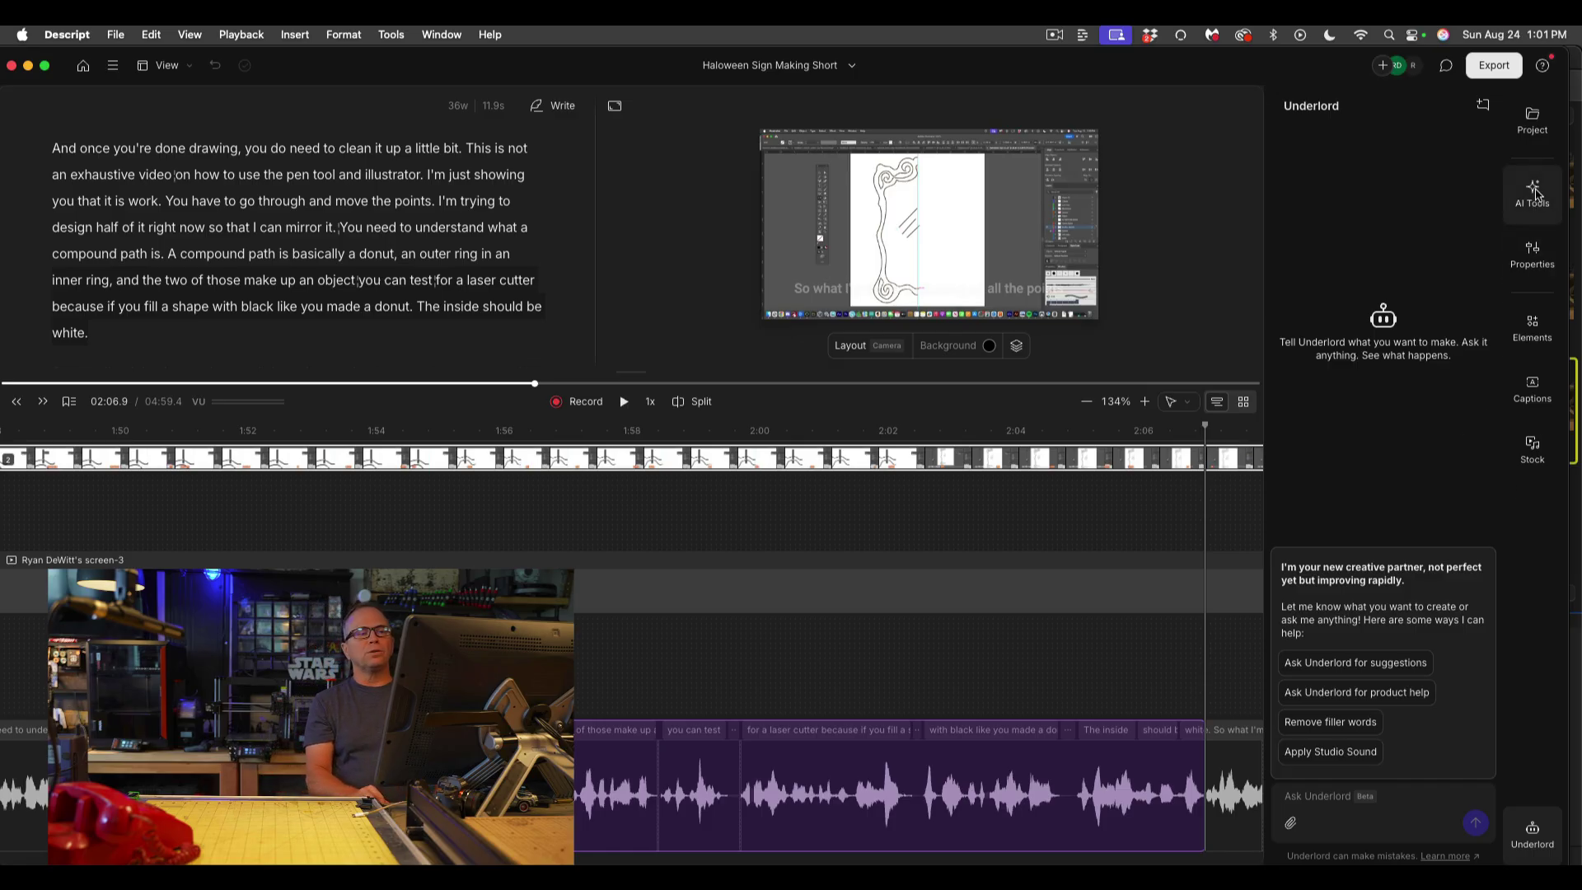
{"action": "left_click", "coordinate": [1536, 193]}
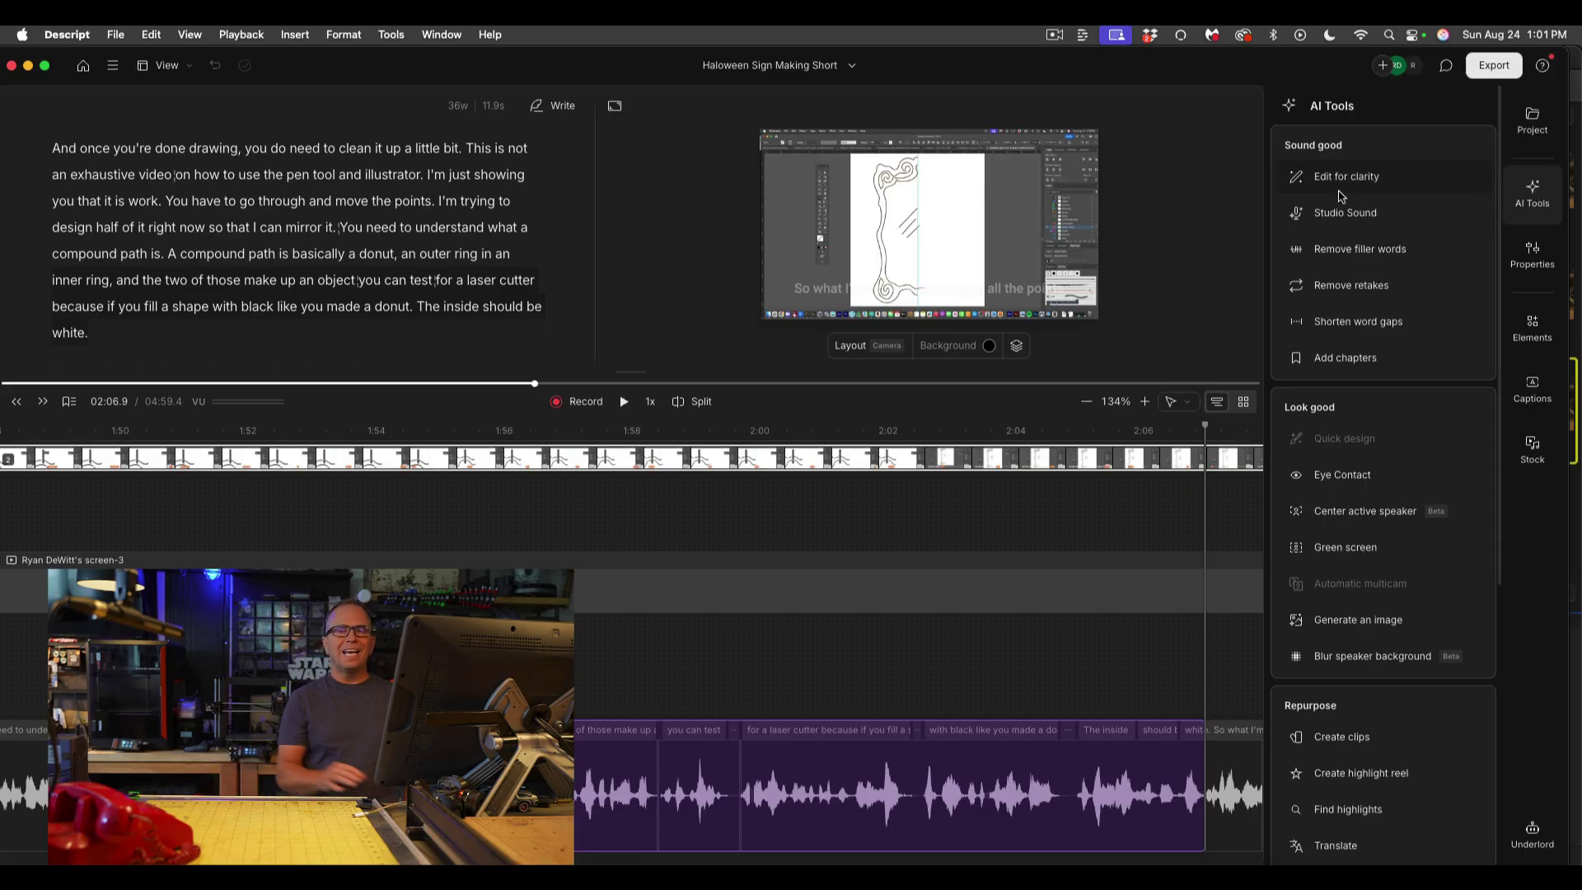
{"action": "mouse_move", "coordinate": [1341, 196]}
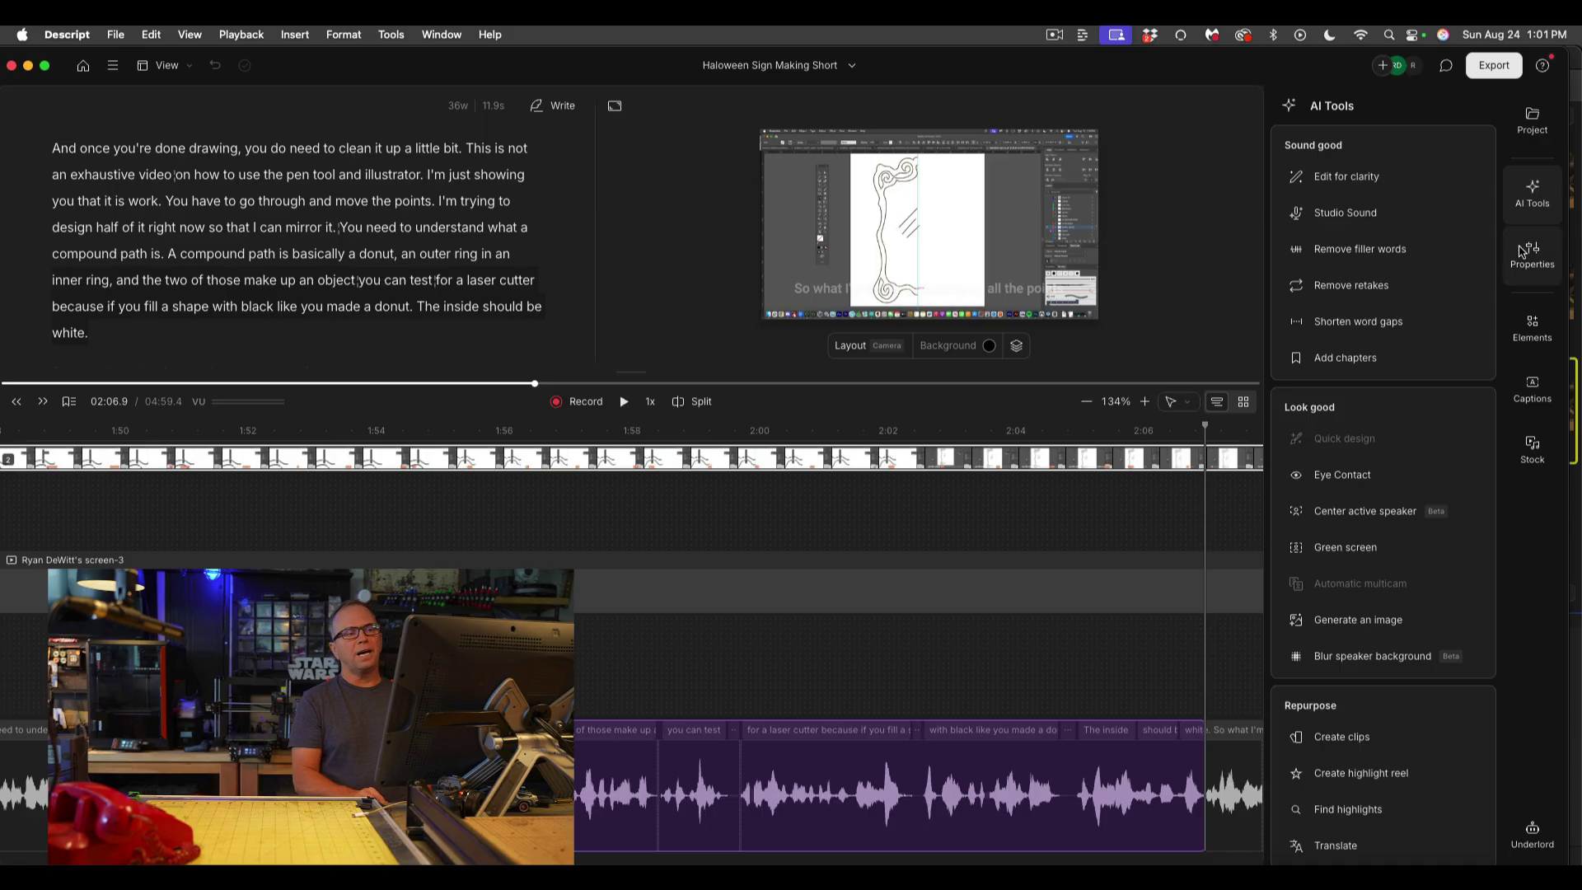
Step: Display the properties of the screen-3 clip on the timeline at about 1:59
{"action": "left_click", "coordinate": [1523, 252]}
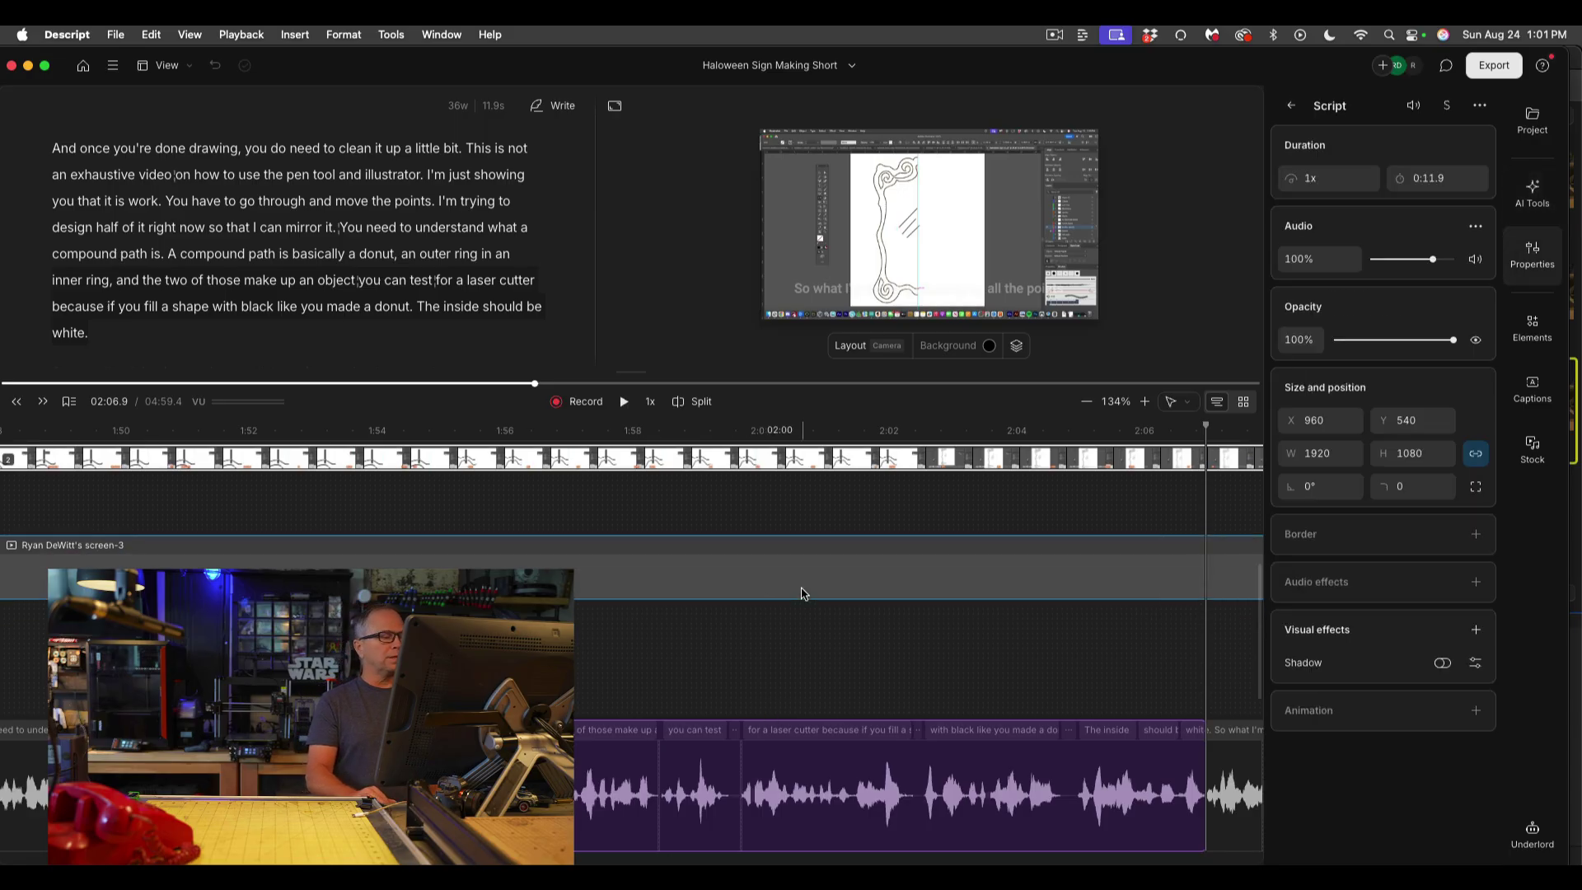
{"action": "scroll", "coordinate": [802, 590], "scroll_direction": "left", "scroll_amount": 2}
{"action": "left_click", "coordinate": [758, 558]}
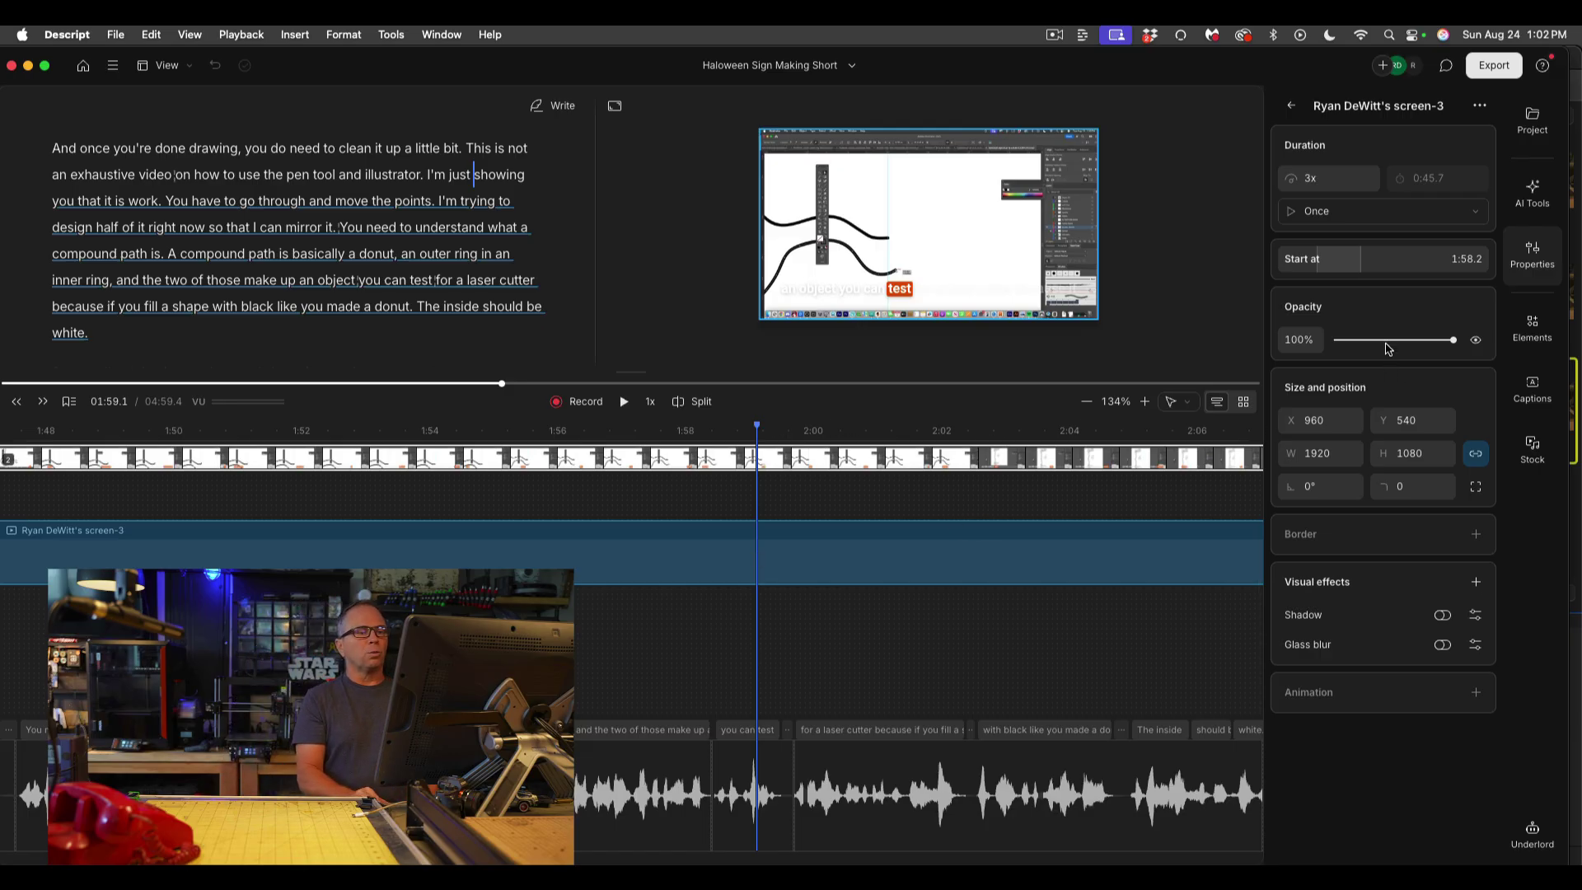
Step: Try lowering the screen-3 clip's opacity and restore it to 100%, then try reducing its width to 1875 and undo the resize
{"action": "left_click_drag", "start_coordinate": [1391, 339], "coordinate": [1362, 343]}
{"action": "left_click_drag", "start_coordinate": [1336, 341], "coordinate": [1475, 338]}
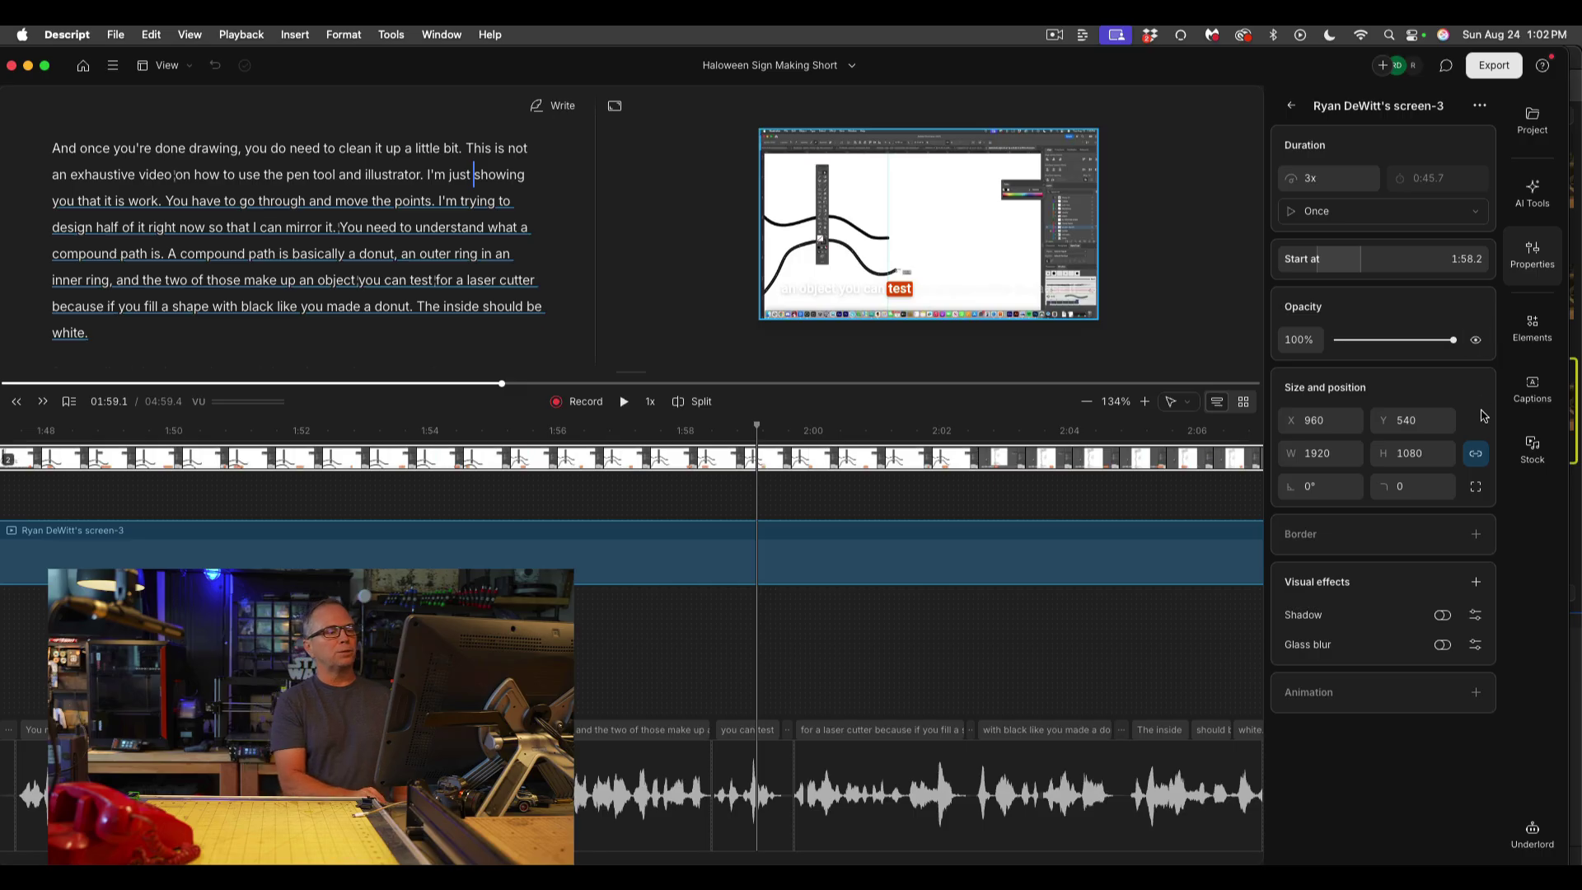
{"action": "left_click_drag", "start_coordinate": [1316, 456], "coordinate": [1241, 438]}
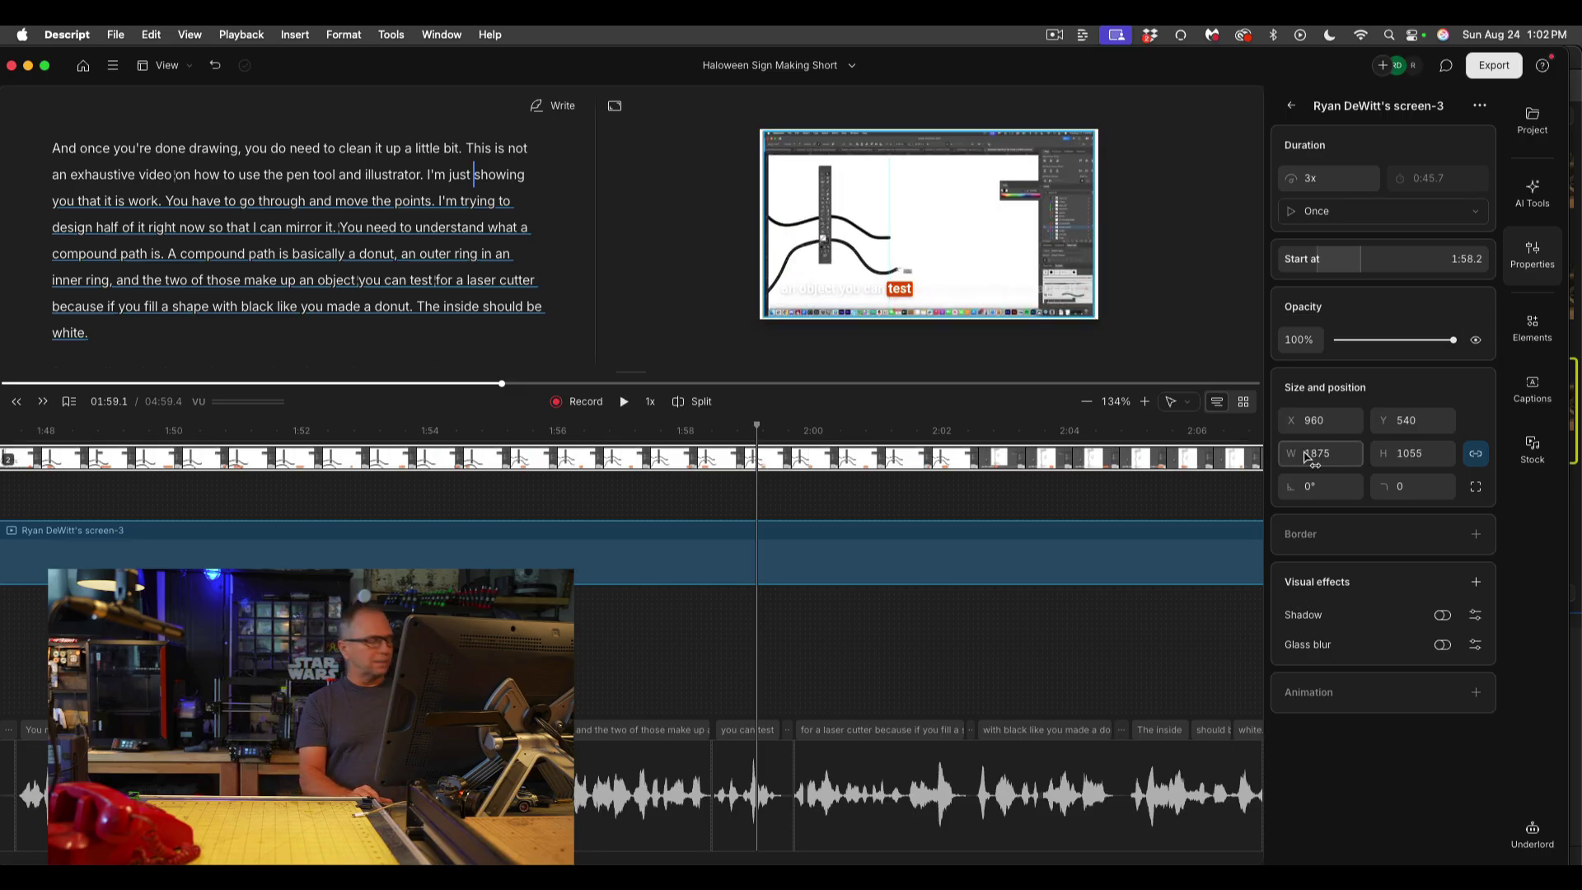
{"action": "key", "text": "super+z"}
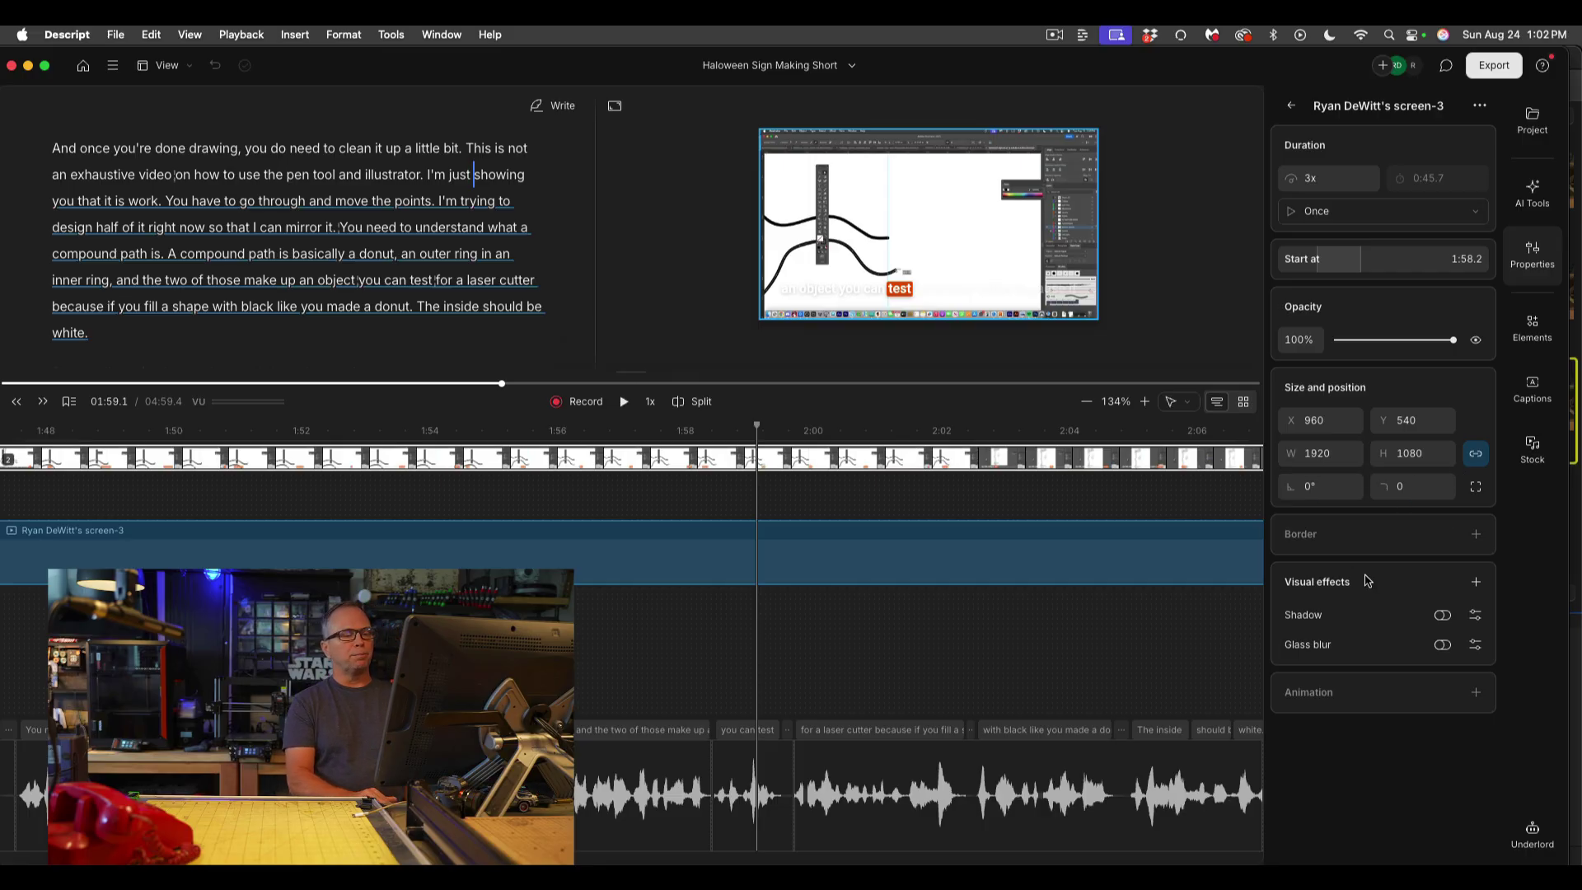
Step: Zoom the timeline out to 61% and preview the video from its beginning to about 0:12
{"action": "scroll", "coordinate": [834, 685], "scroll_direction": "down", "scroll_amount": 4}
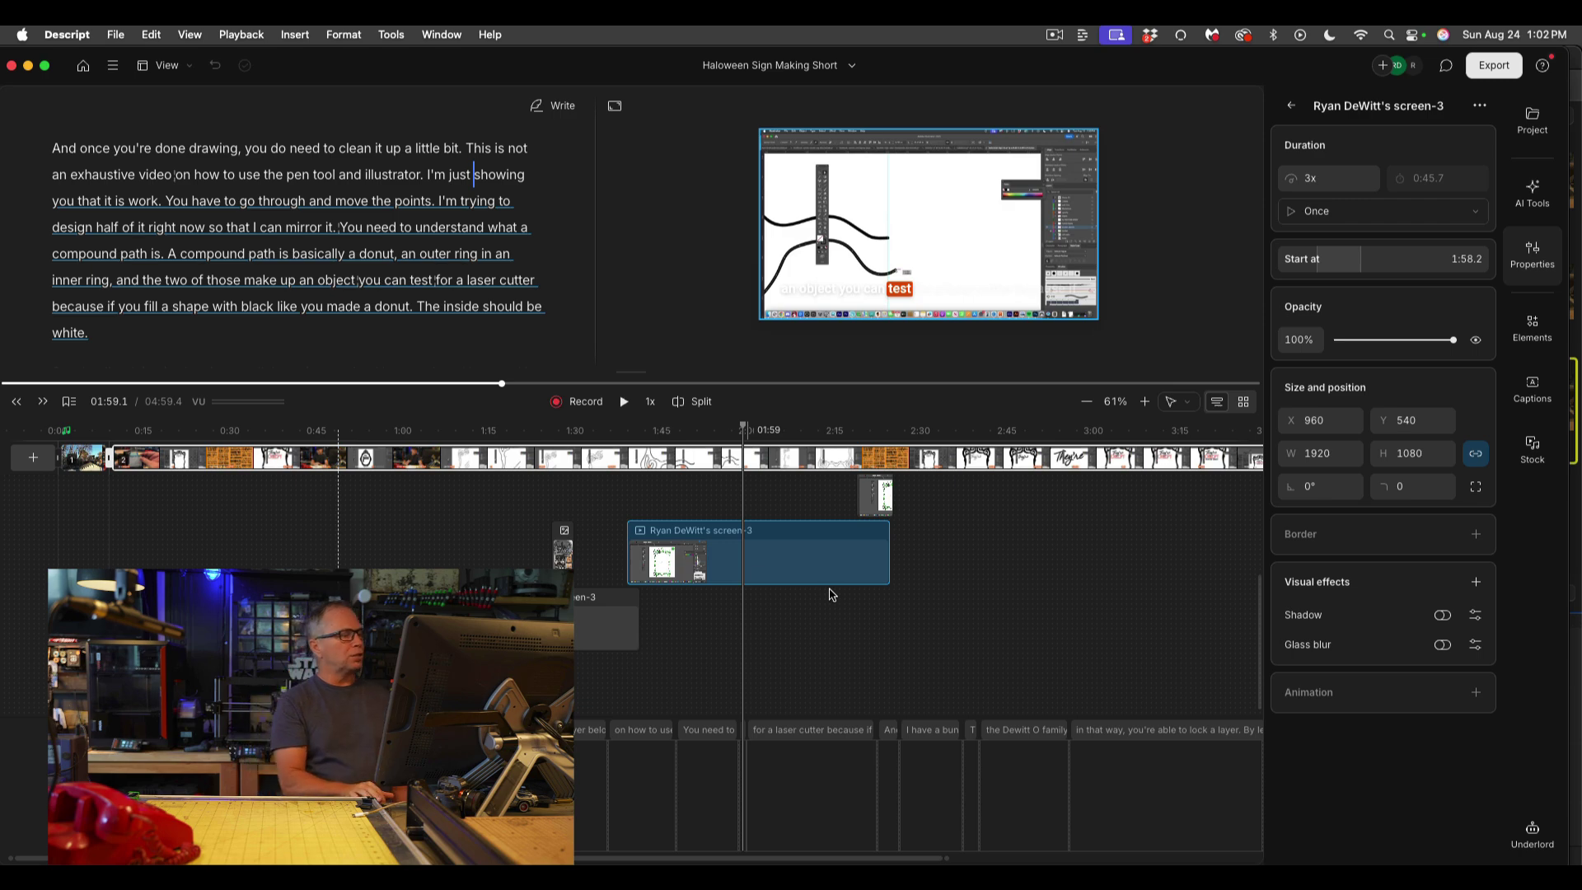
{"action": "left_click", "coordinate": [33, 497]}
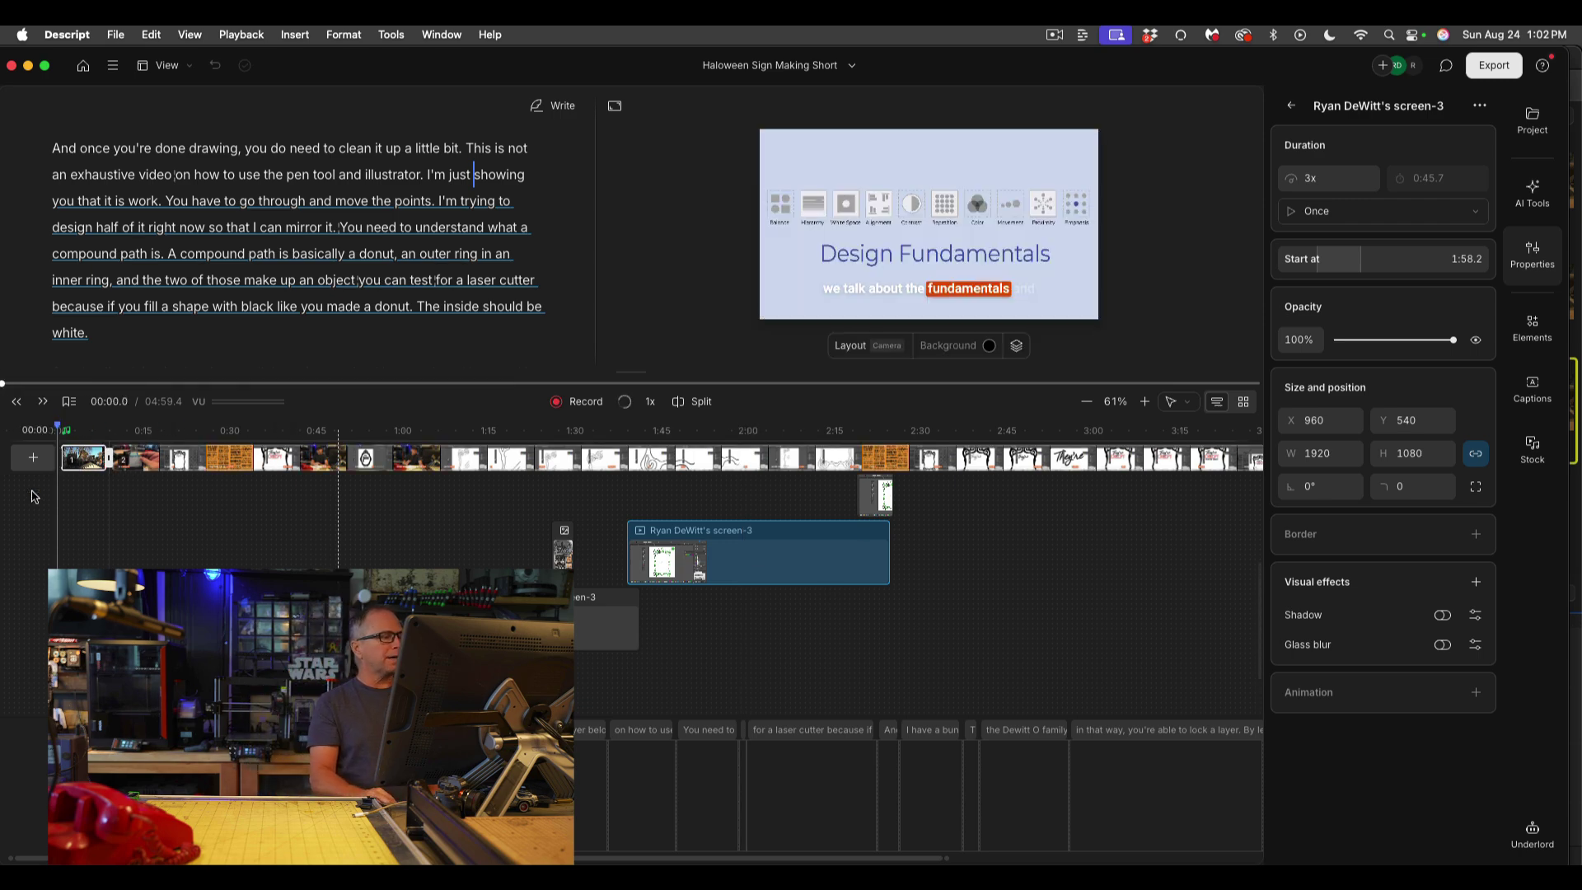
{"action": "left_click", "coordinate": [126, 504]}
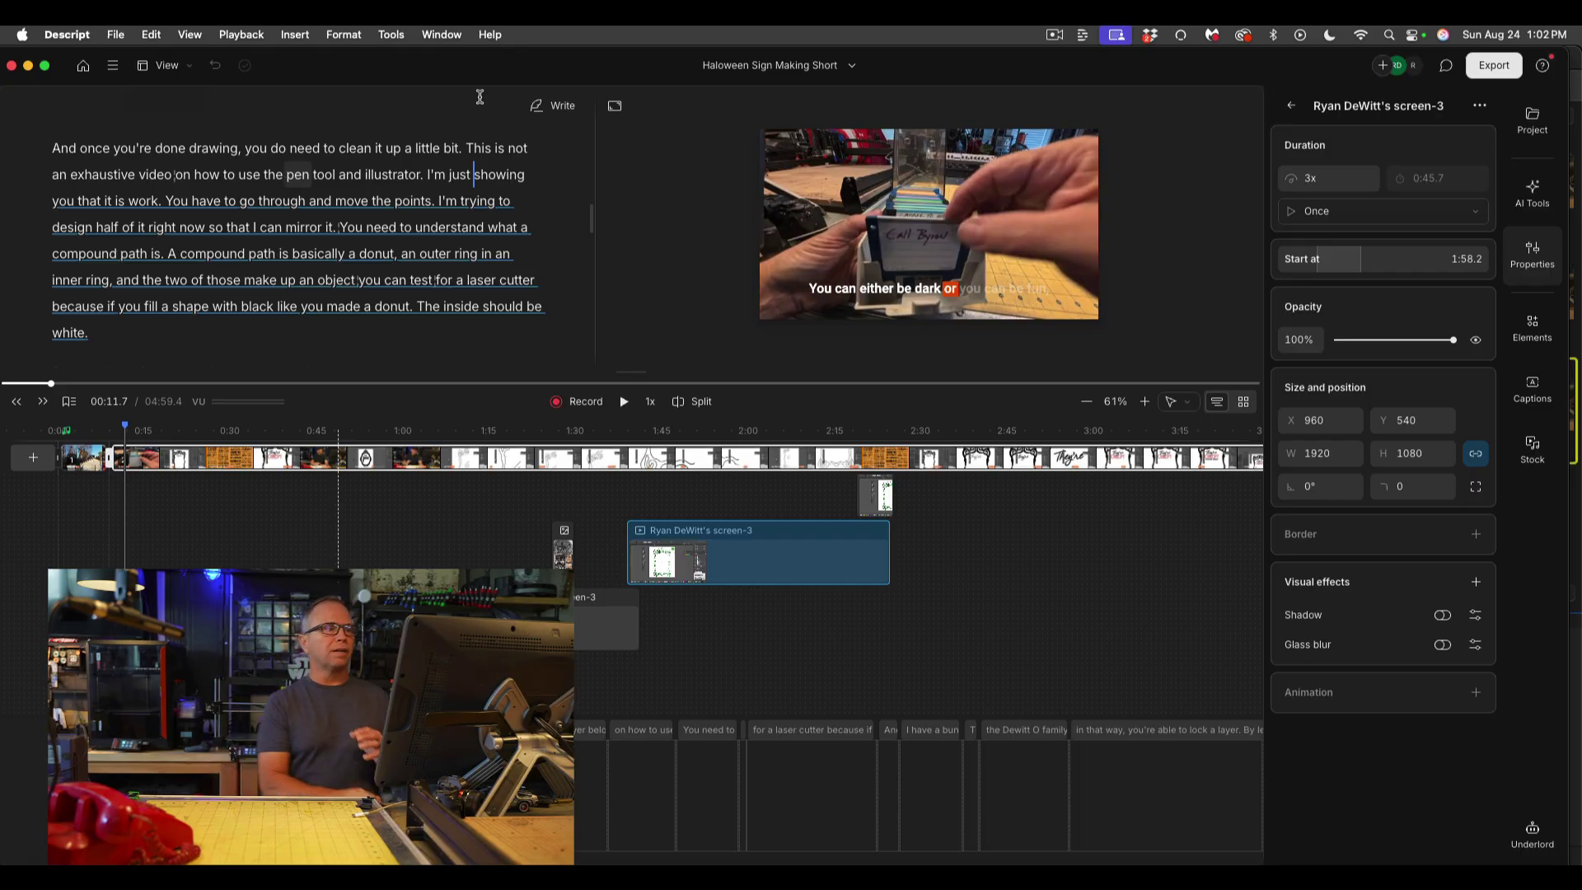
Step: Display the project's compositions and files, and add a new composition to the project
{"action": "left_click", "coordinate": [1533, 115]}
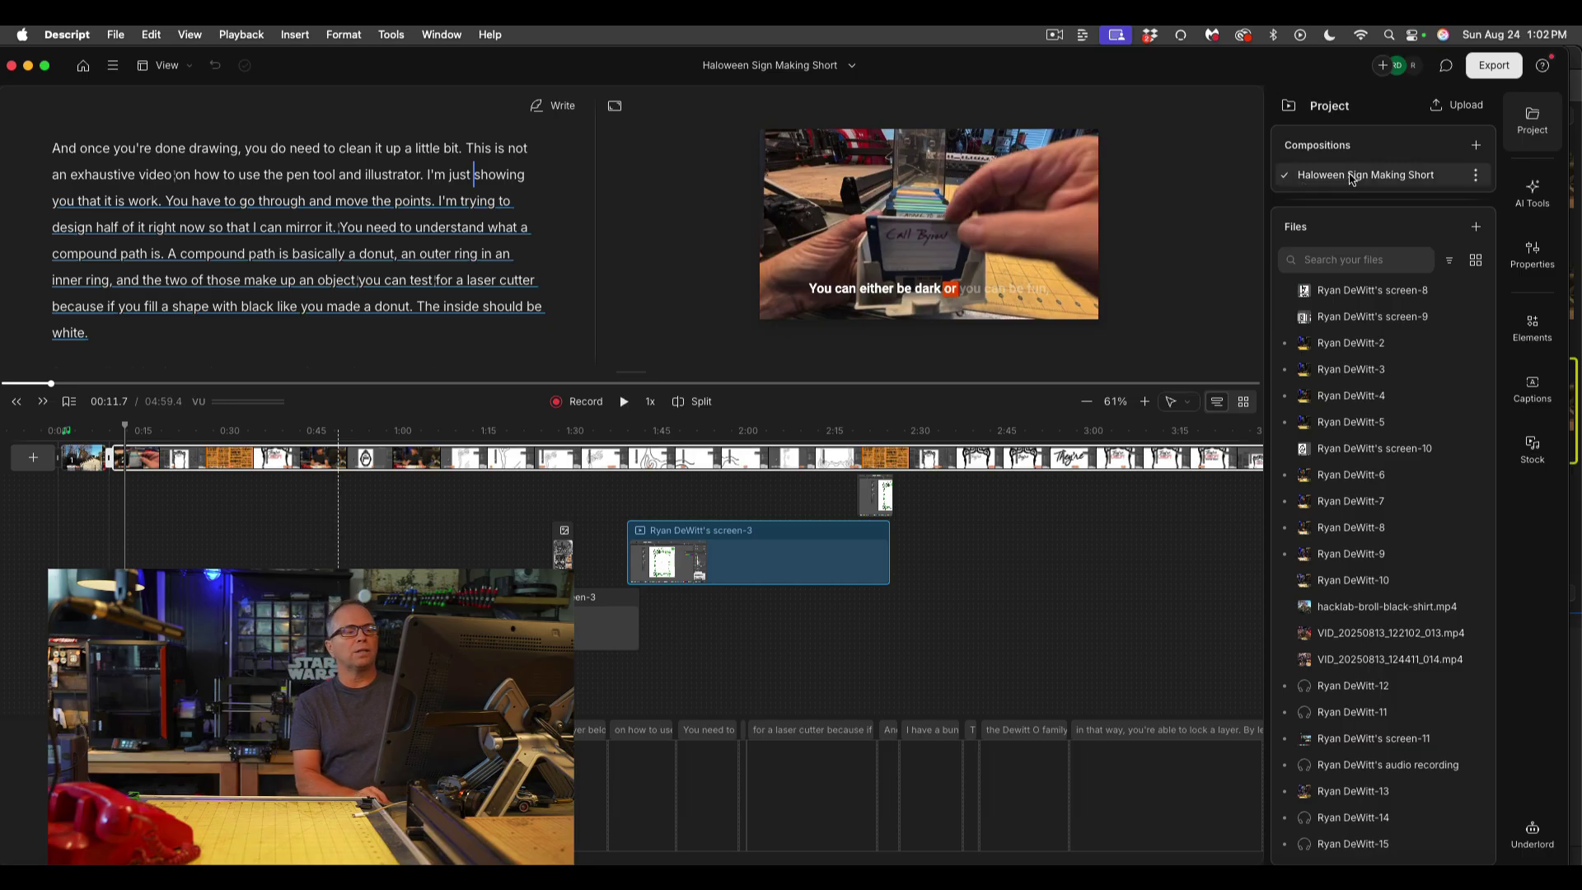
{"action": "left_click", "coordinate": [1476, 145]}
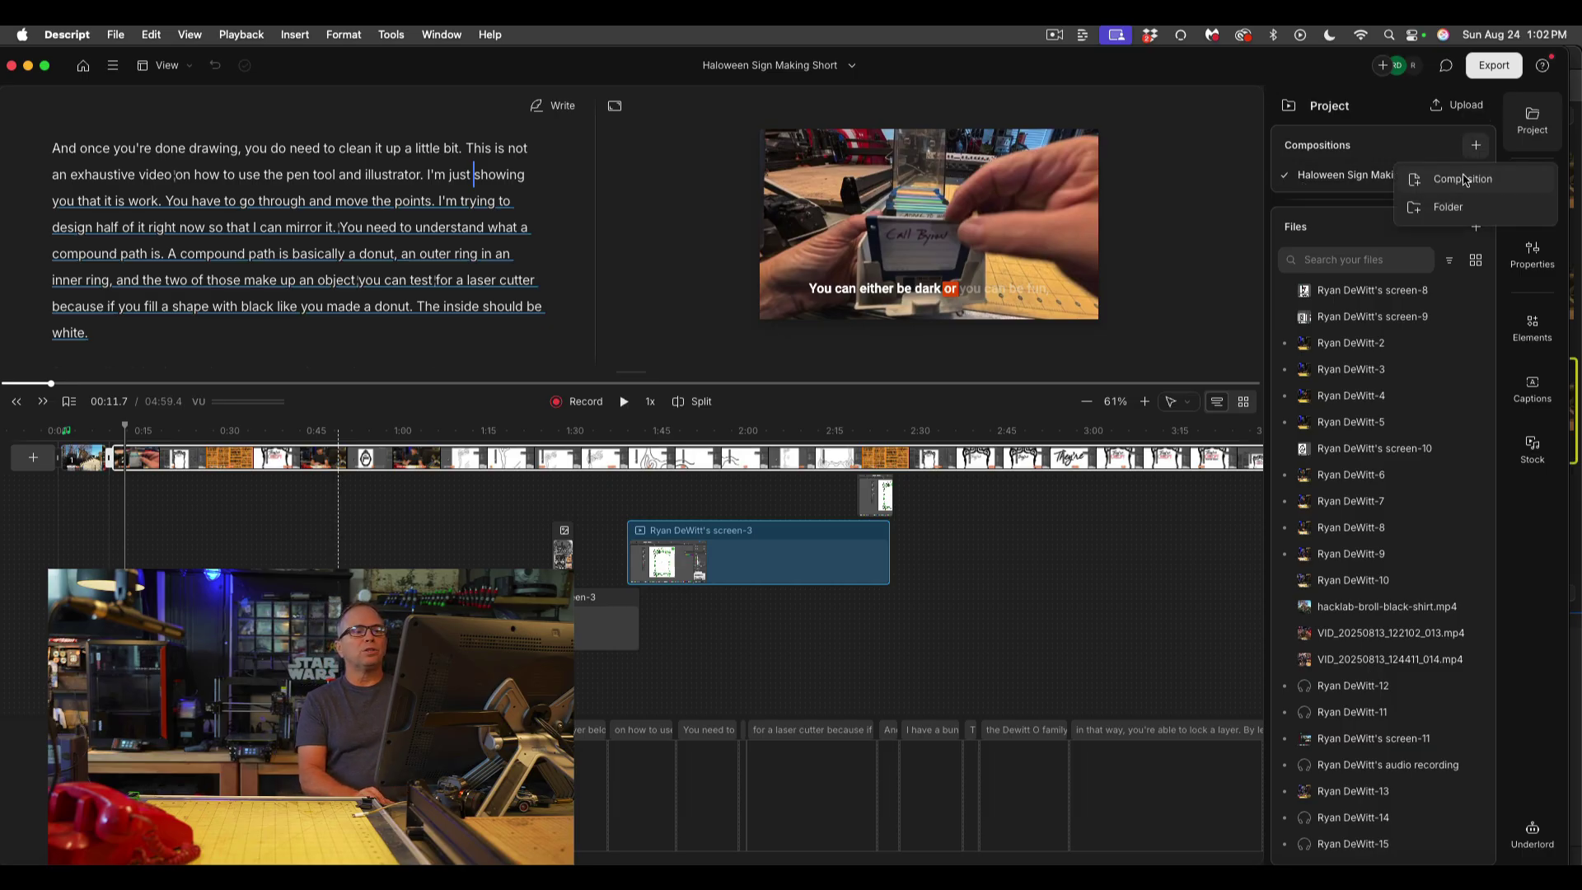
{"action": "left_click", "coordinate": [1464, 180]}
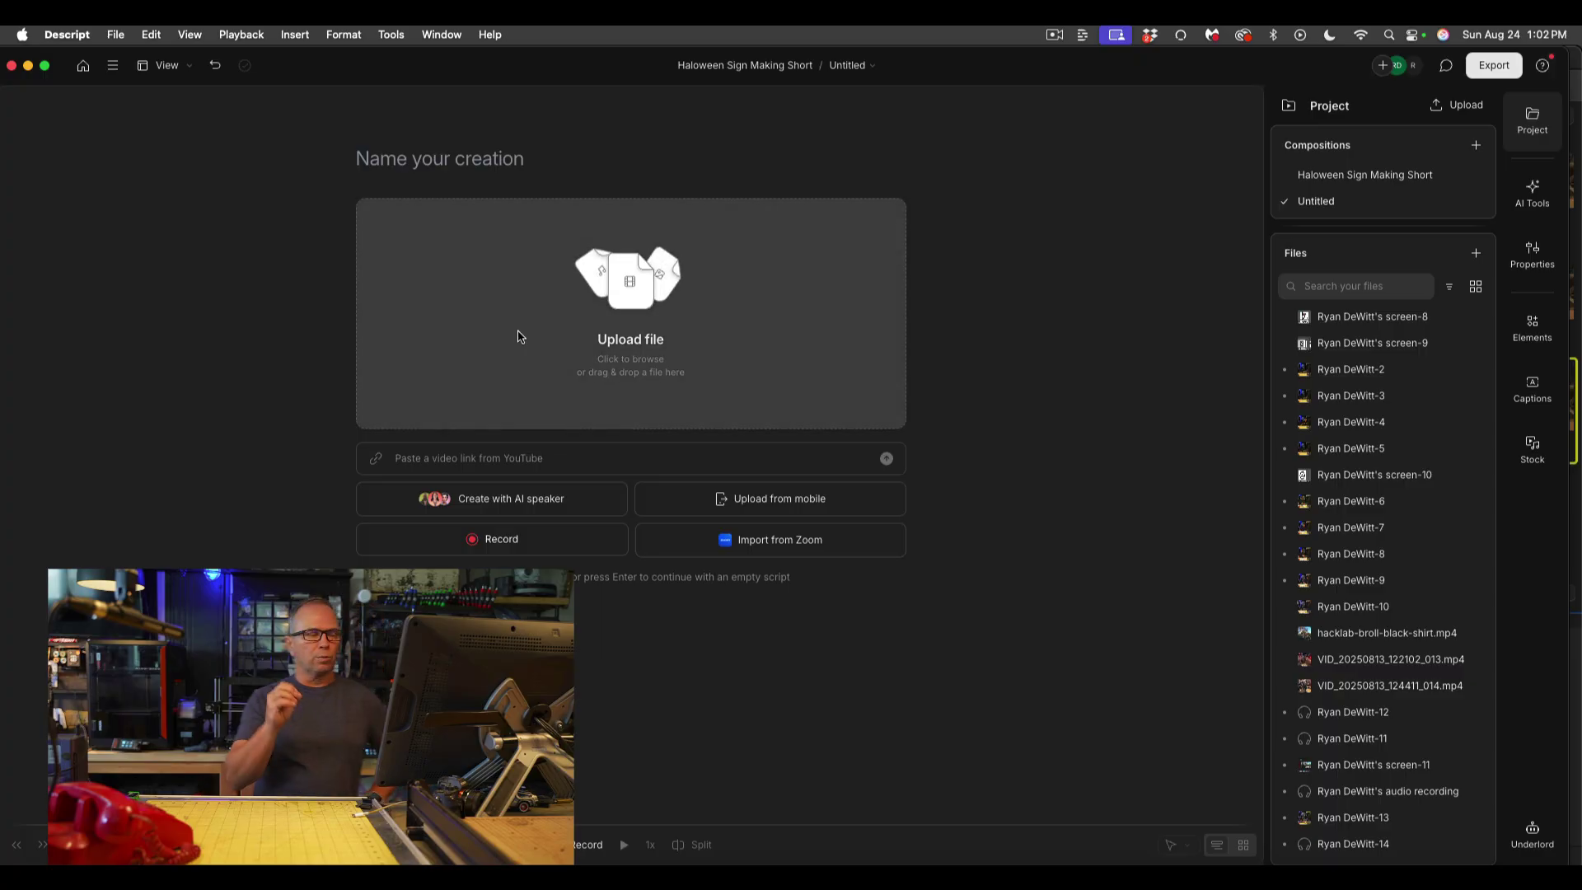
Step: Look at the camera recording setup for the new composition and leave it without recording
{"action": "left_click", "coordinate": [504, 539]}
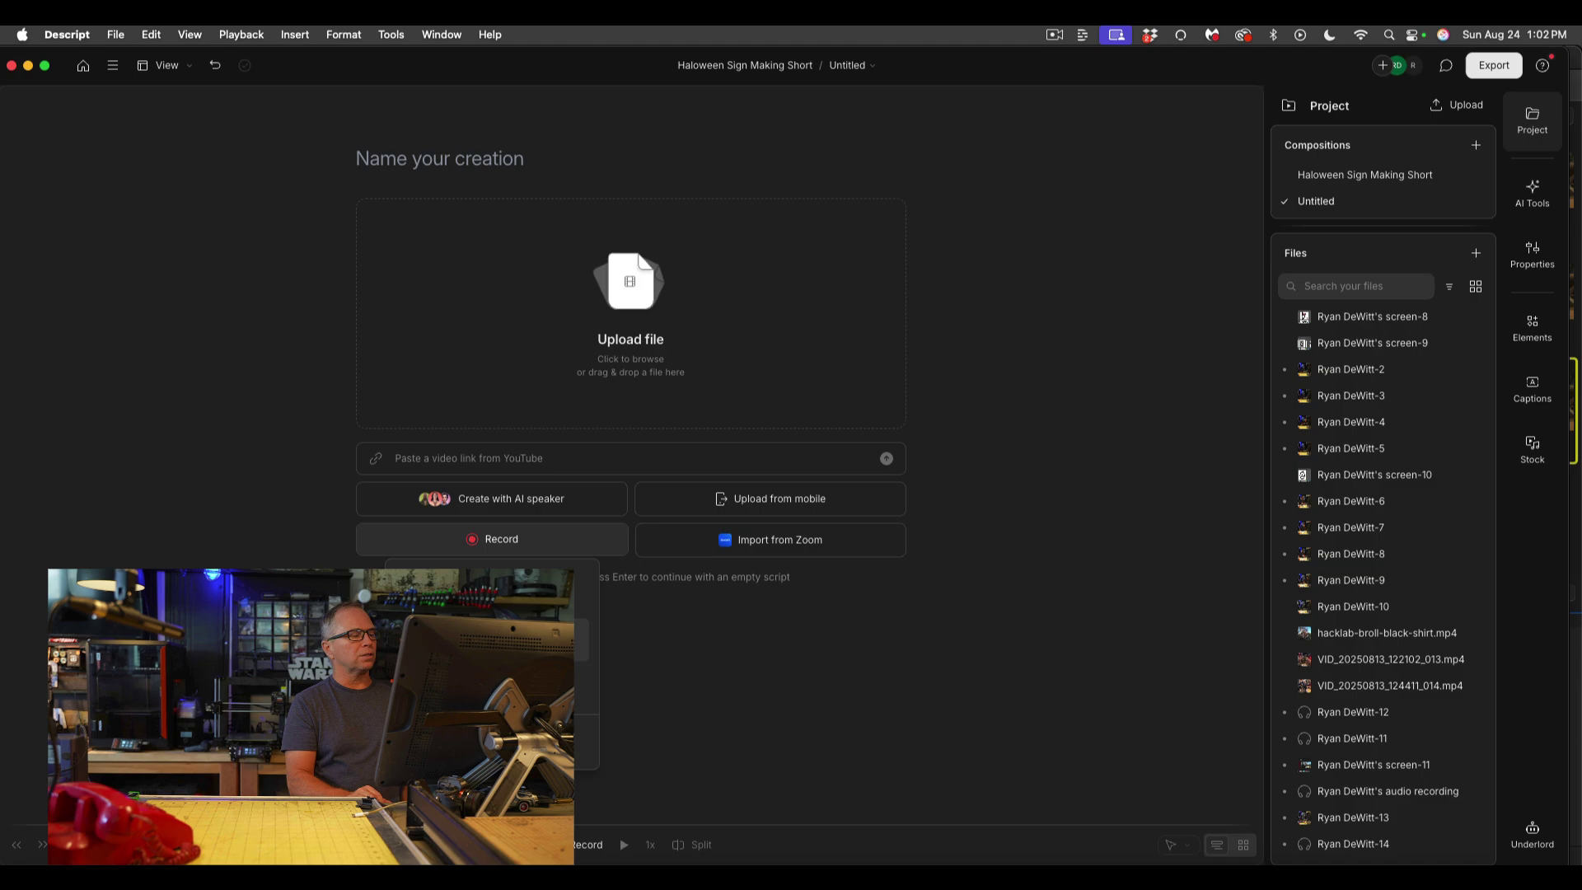
{"action": "left_click", "coordinate": [494, 589]}
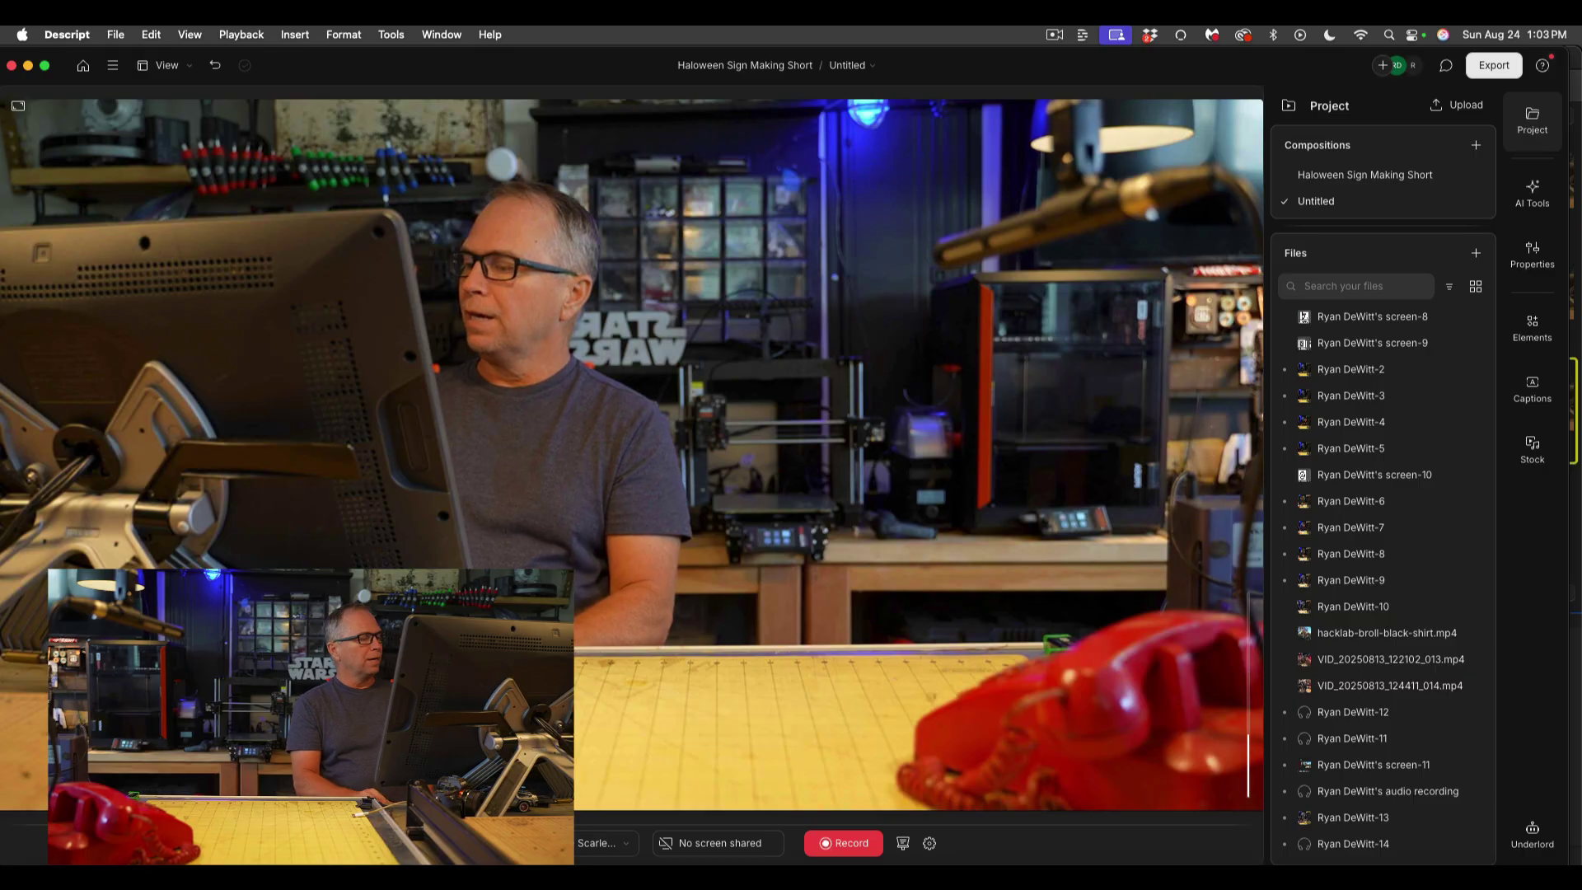
{"action": "key", "text": "Escape"}
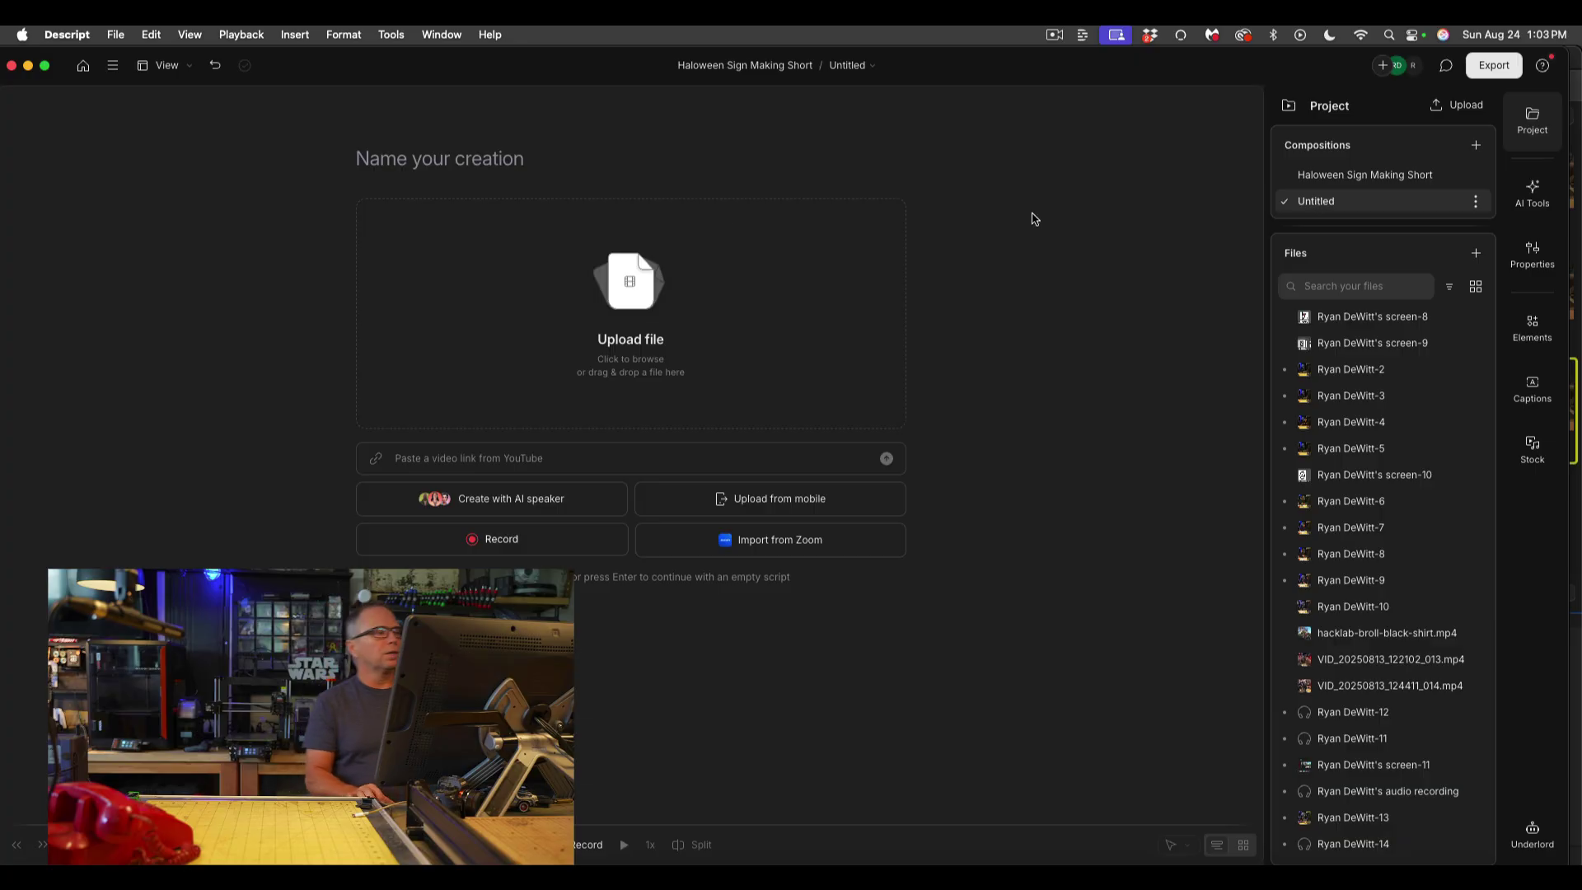
Step: Name the new composition "Comp 2" and continue with an empty script
{"action": "left_click", "coordinate": [427, 163]}
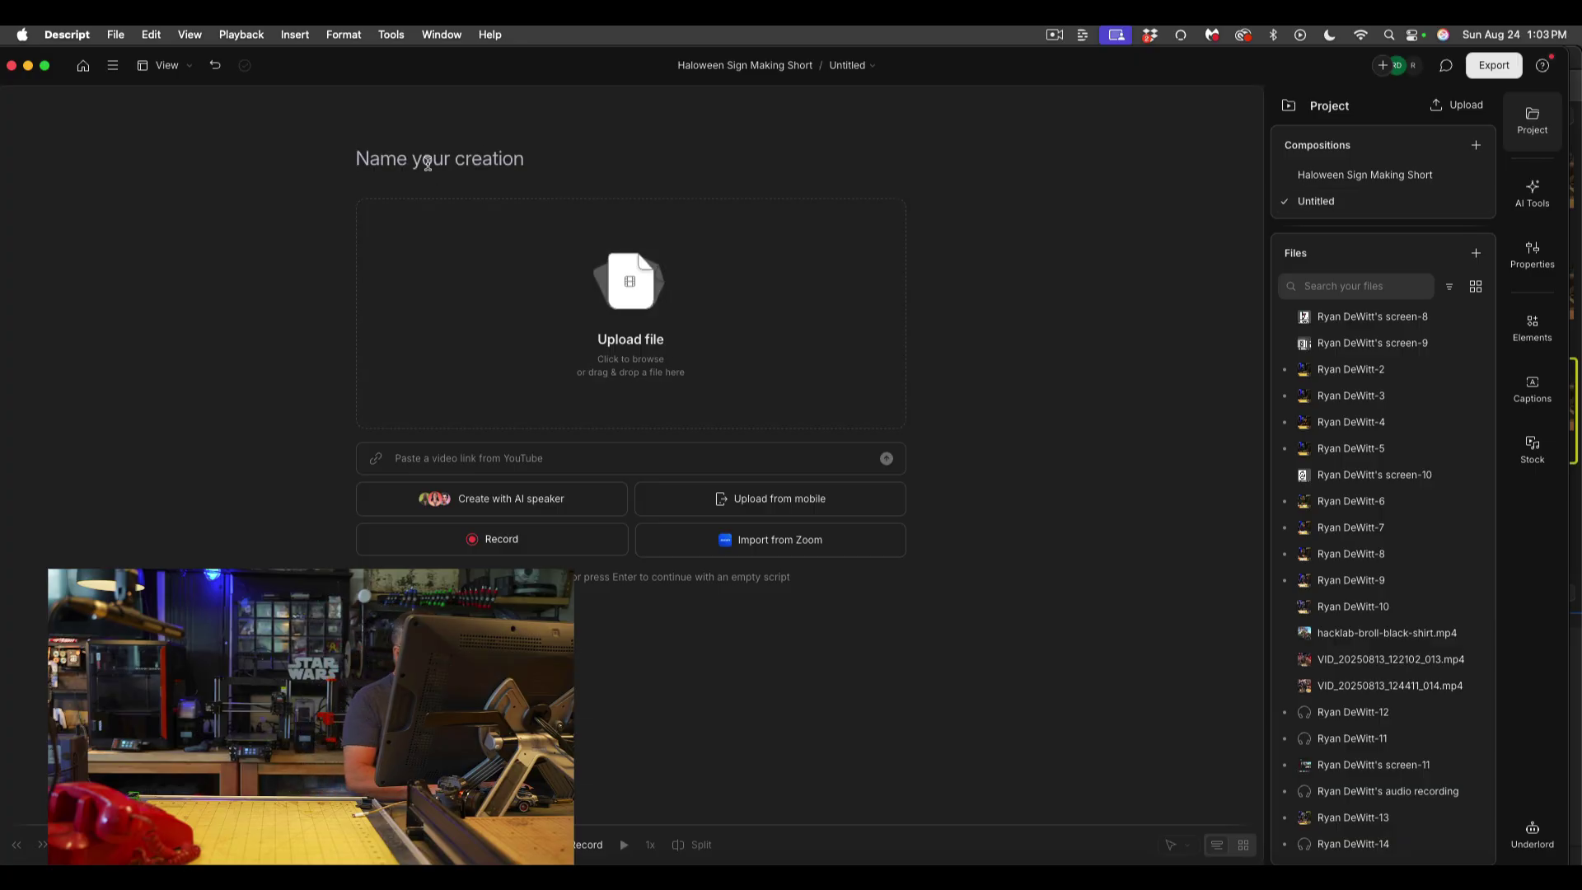
{"action": "type", "text": "Sub"}
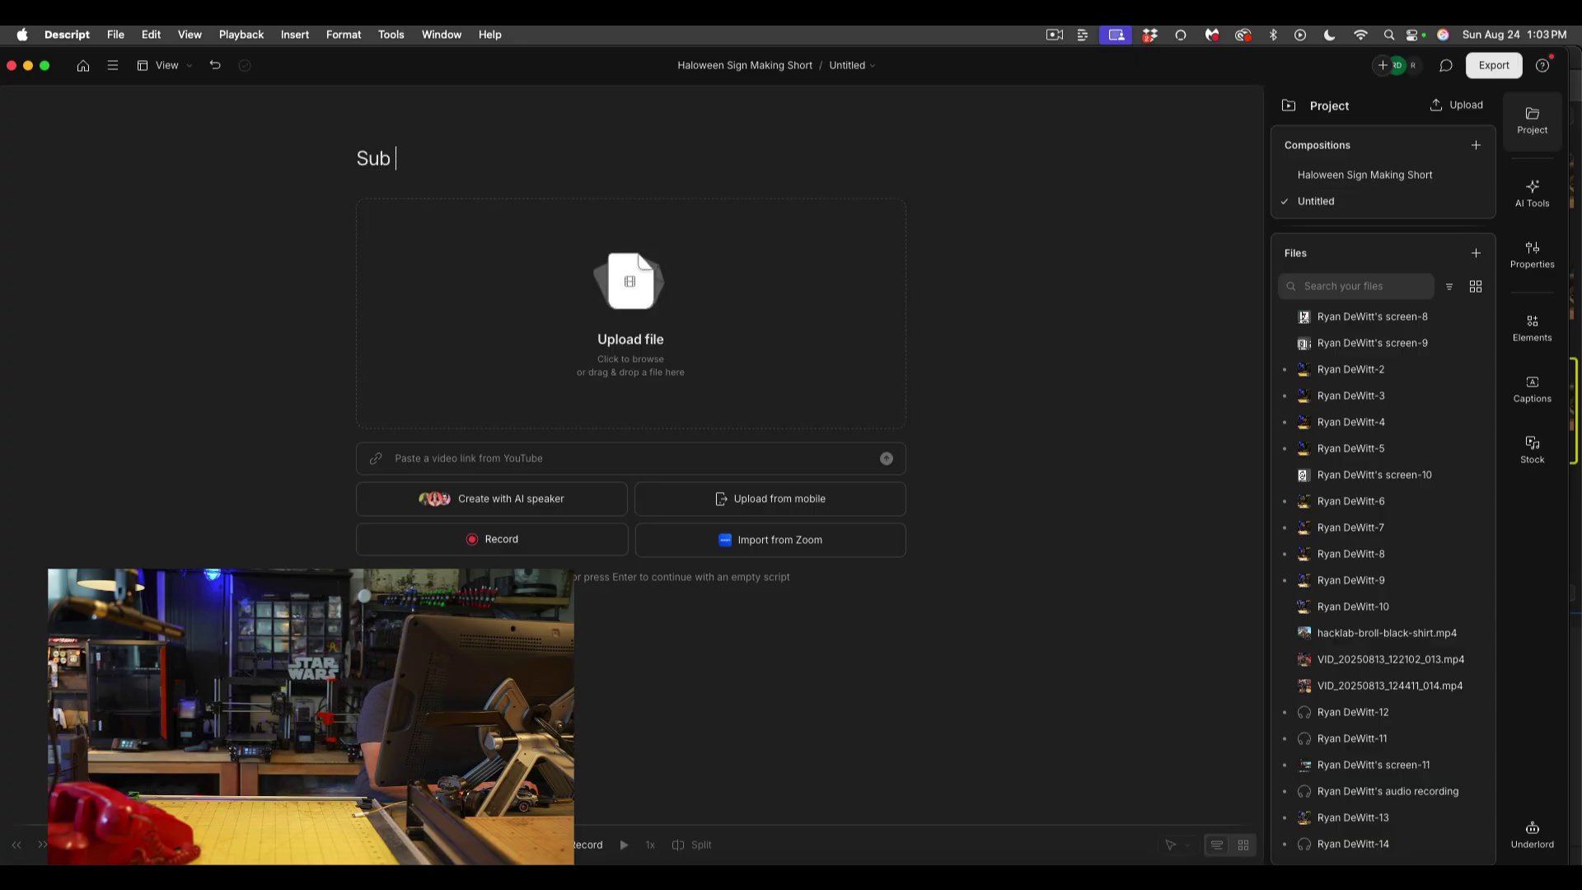
{"action": "key", "text": "BackSpace"}
{"action": "key", "text": "BackSpace"}
{"action": "key", "text": "BackSpace"}
{"action": "key", "text": "BackSpace"}
{"action": "type", "text": "Comp 2"}
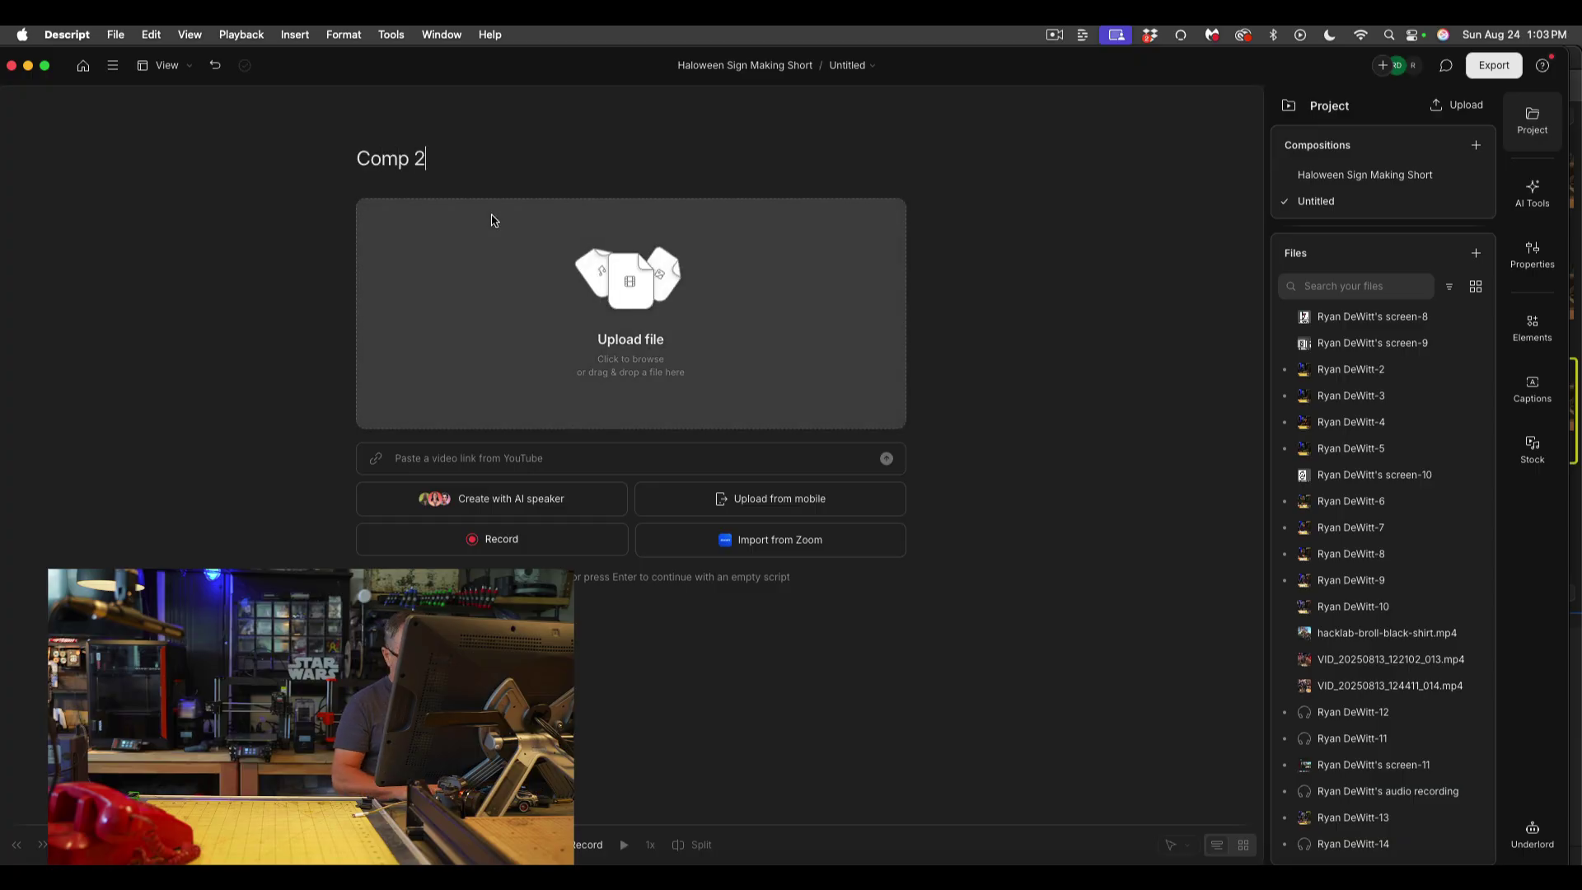
{"action": "key", "text": "Return"}
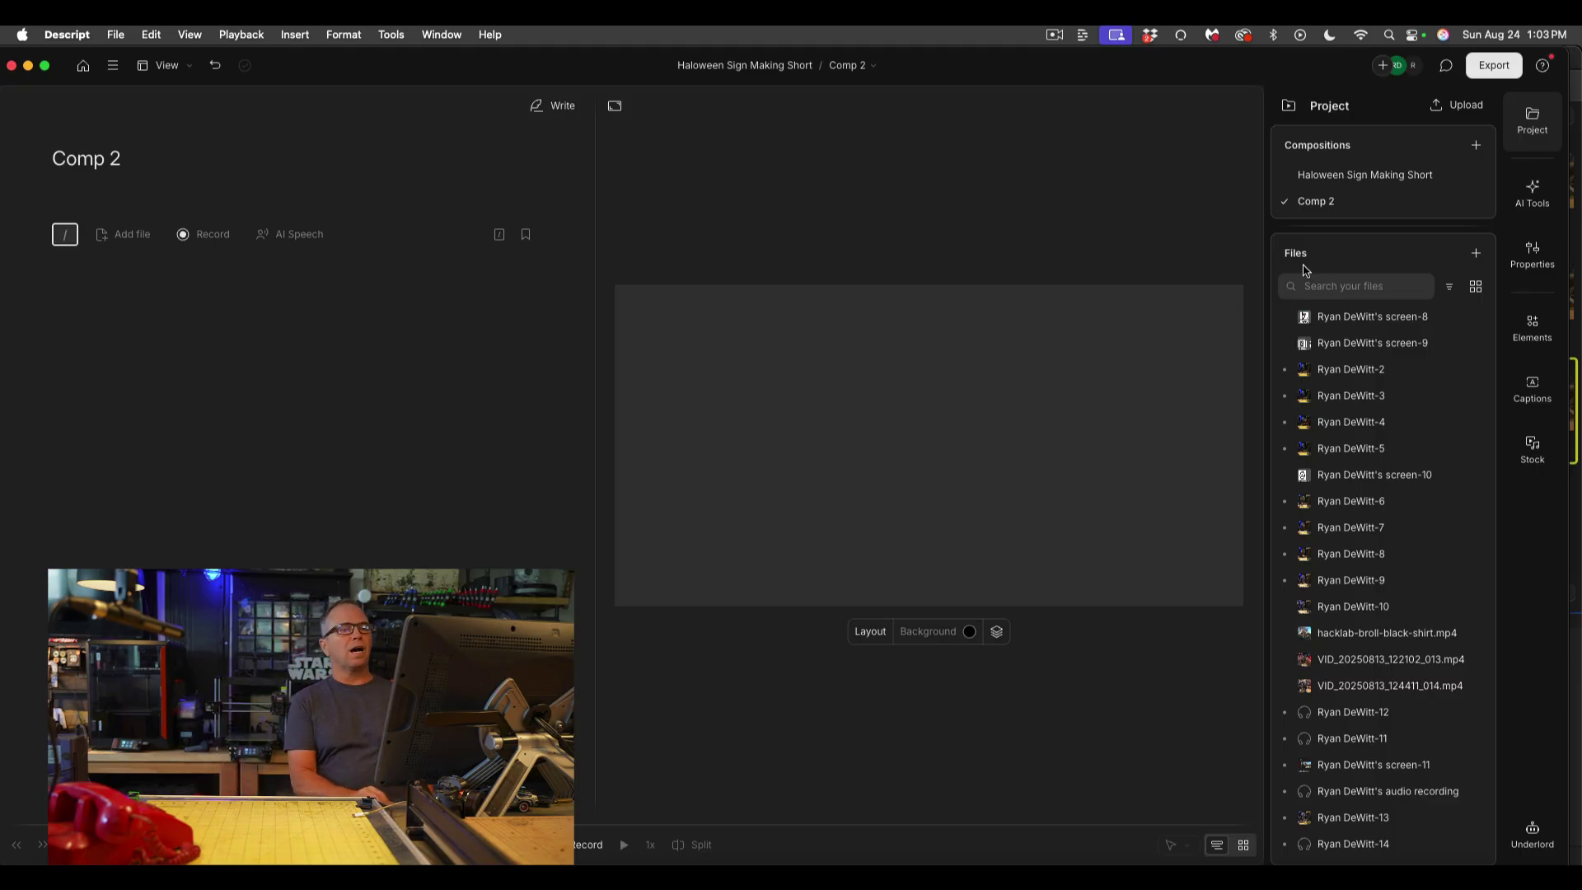
Step: Examine the options for adding compositions and for adding, importing or creating files in the project
{"action": "left_click", "coordinate": [1476, 145]}
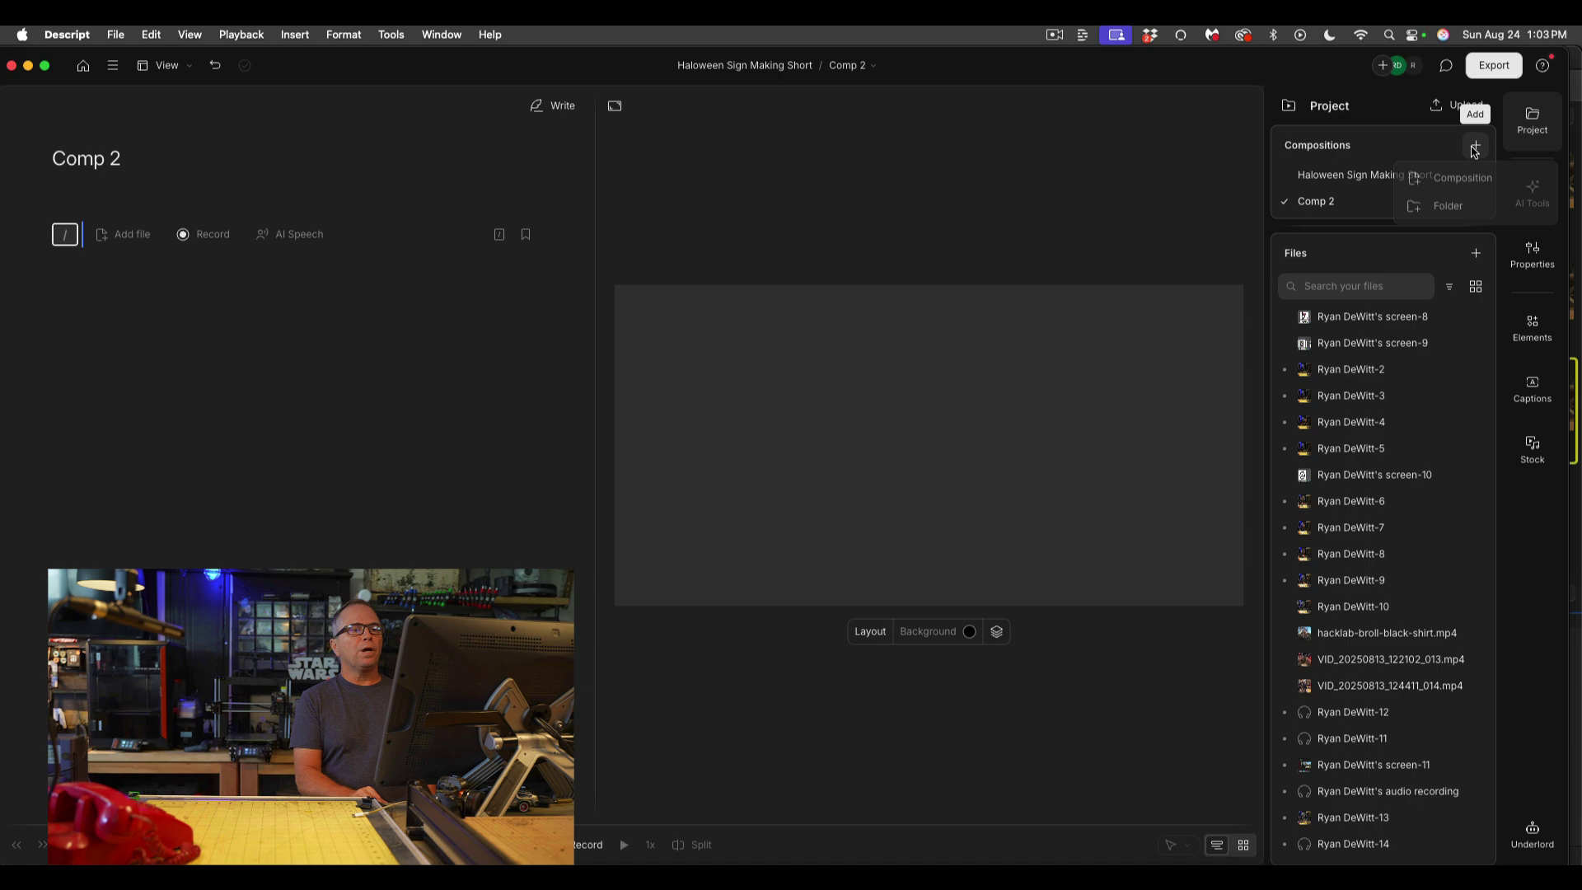
{"action": "left_click", "coordinate": [1380, 139]}
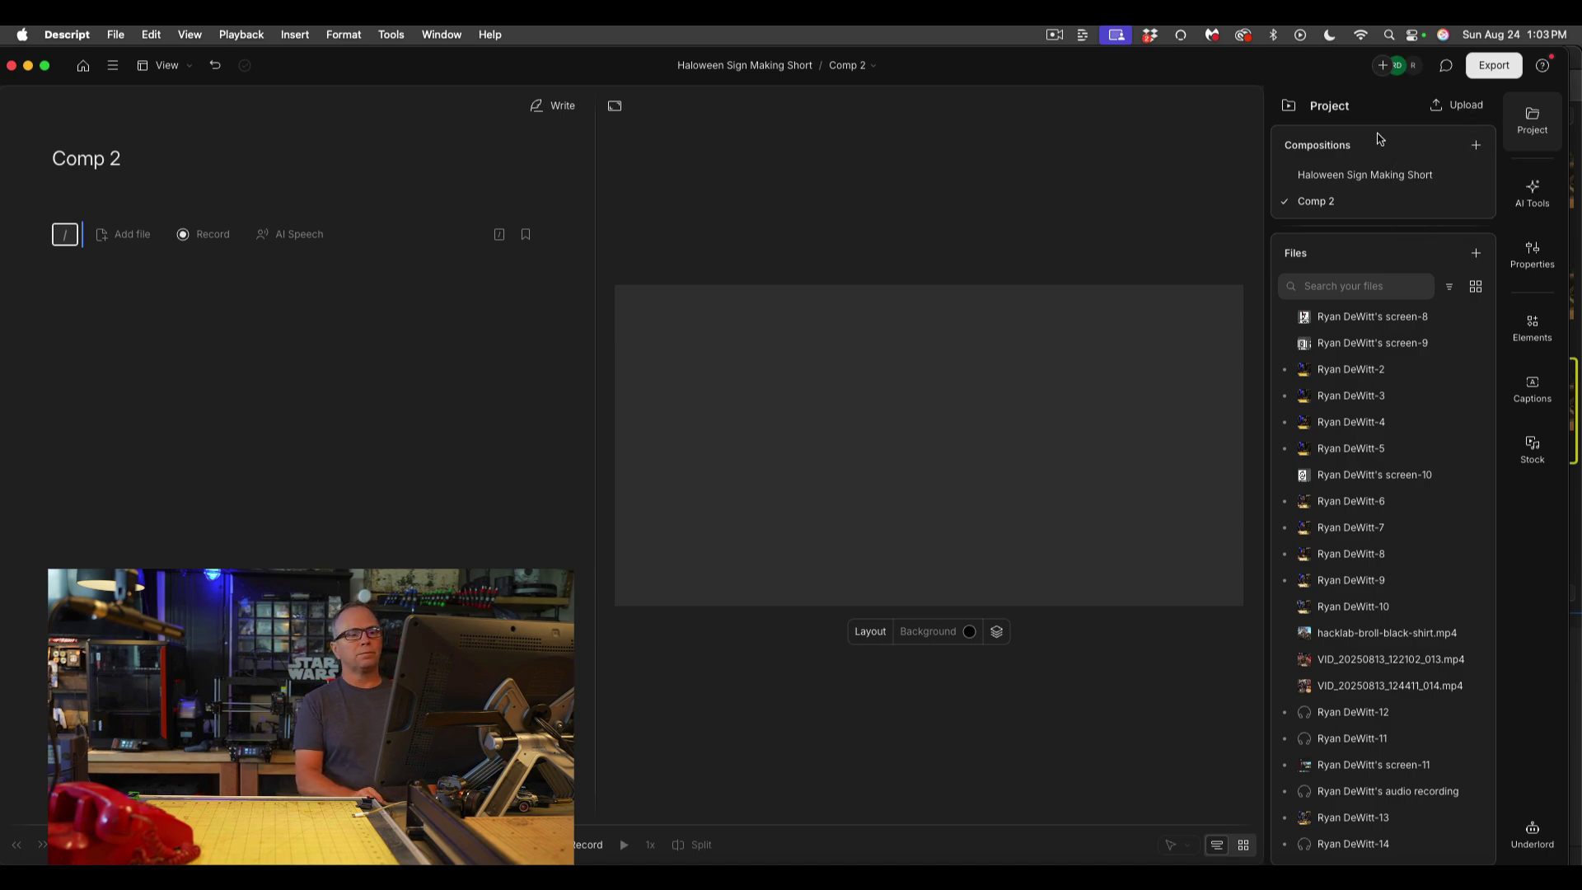
{"action": "left_click", "coordinate": [1476, 253]}
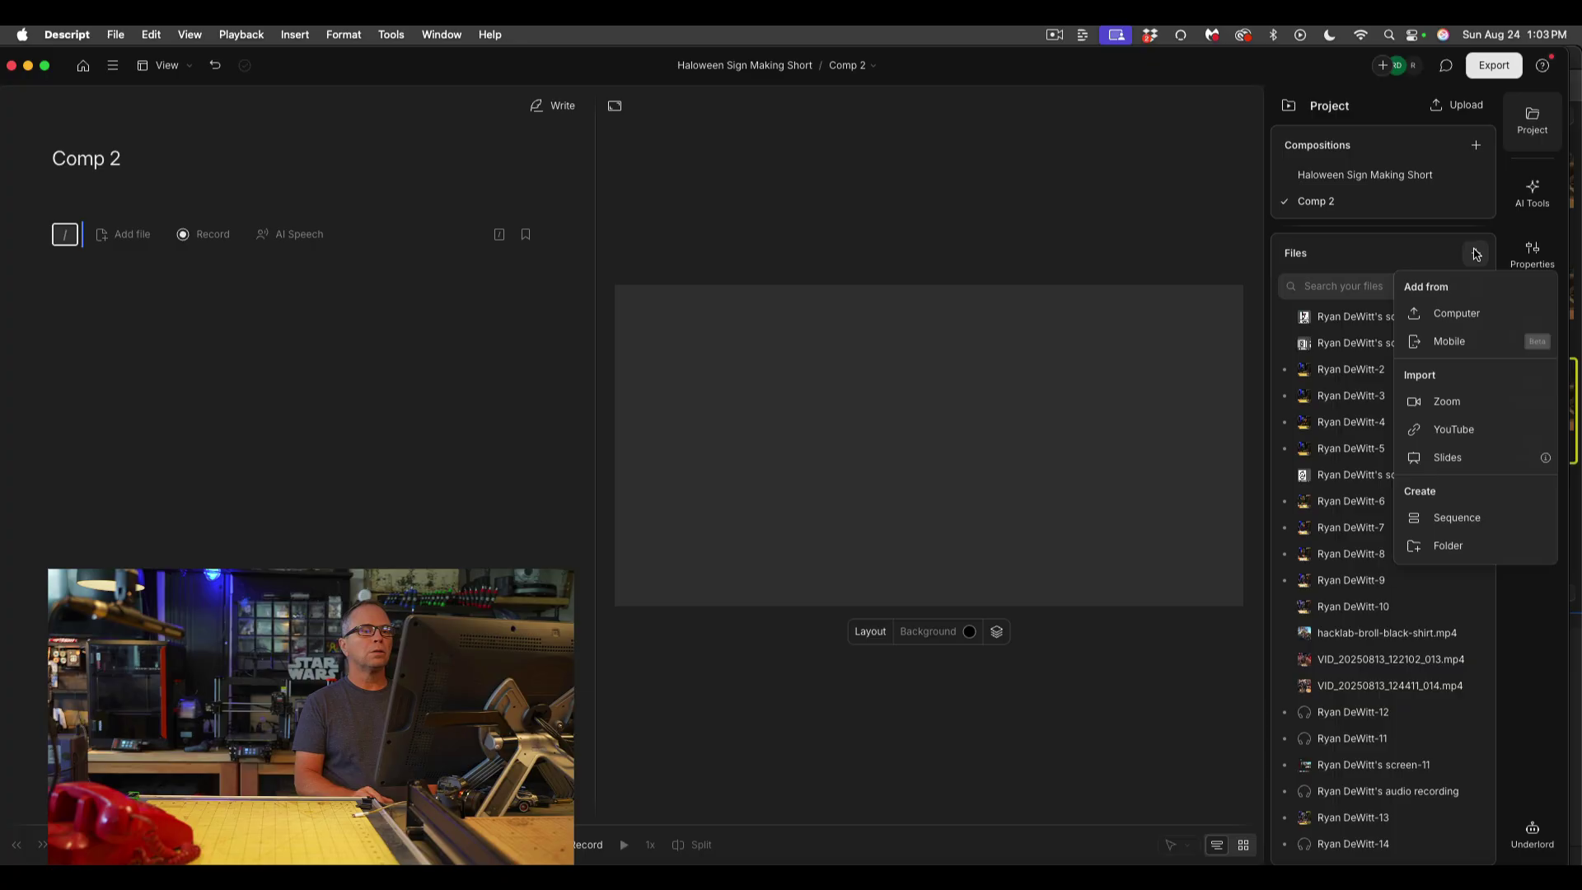
Step: Switch back to the Haloween Sign Making Short composition and examine the available destinations for its video export without exporting
{"action": "left_click", "coordinate": [1412, 261]}
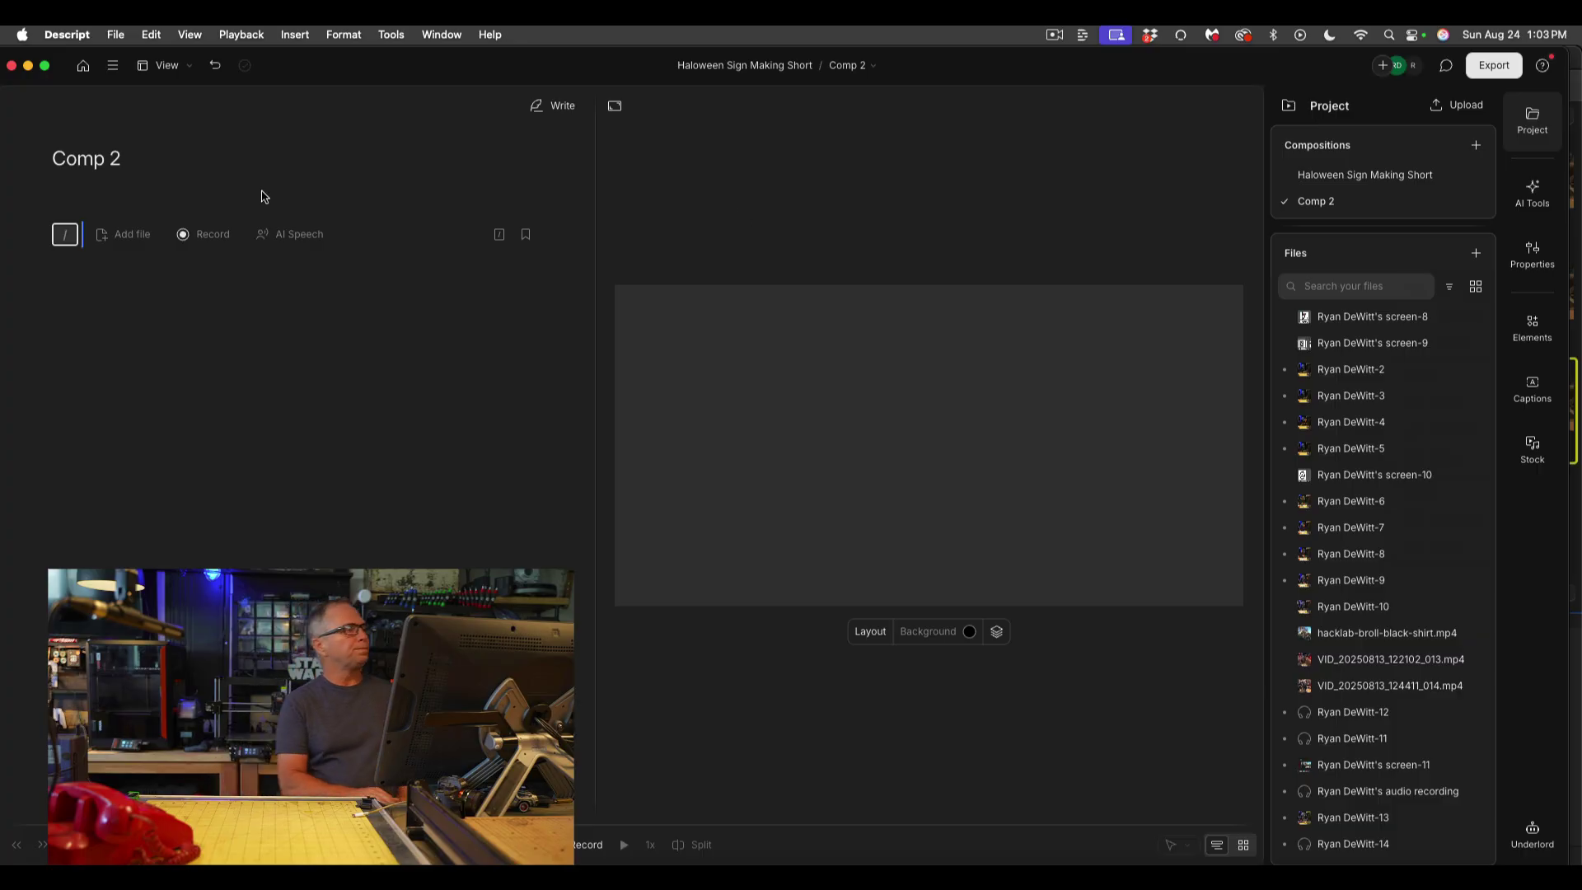
{"action": "left_click", "coordinate": [1323, 177]}
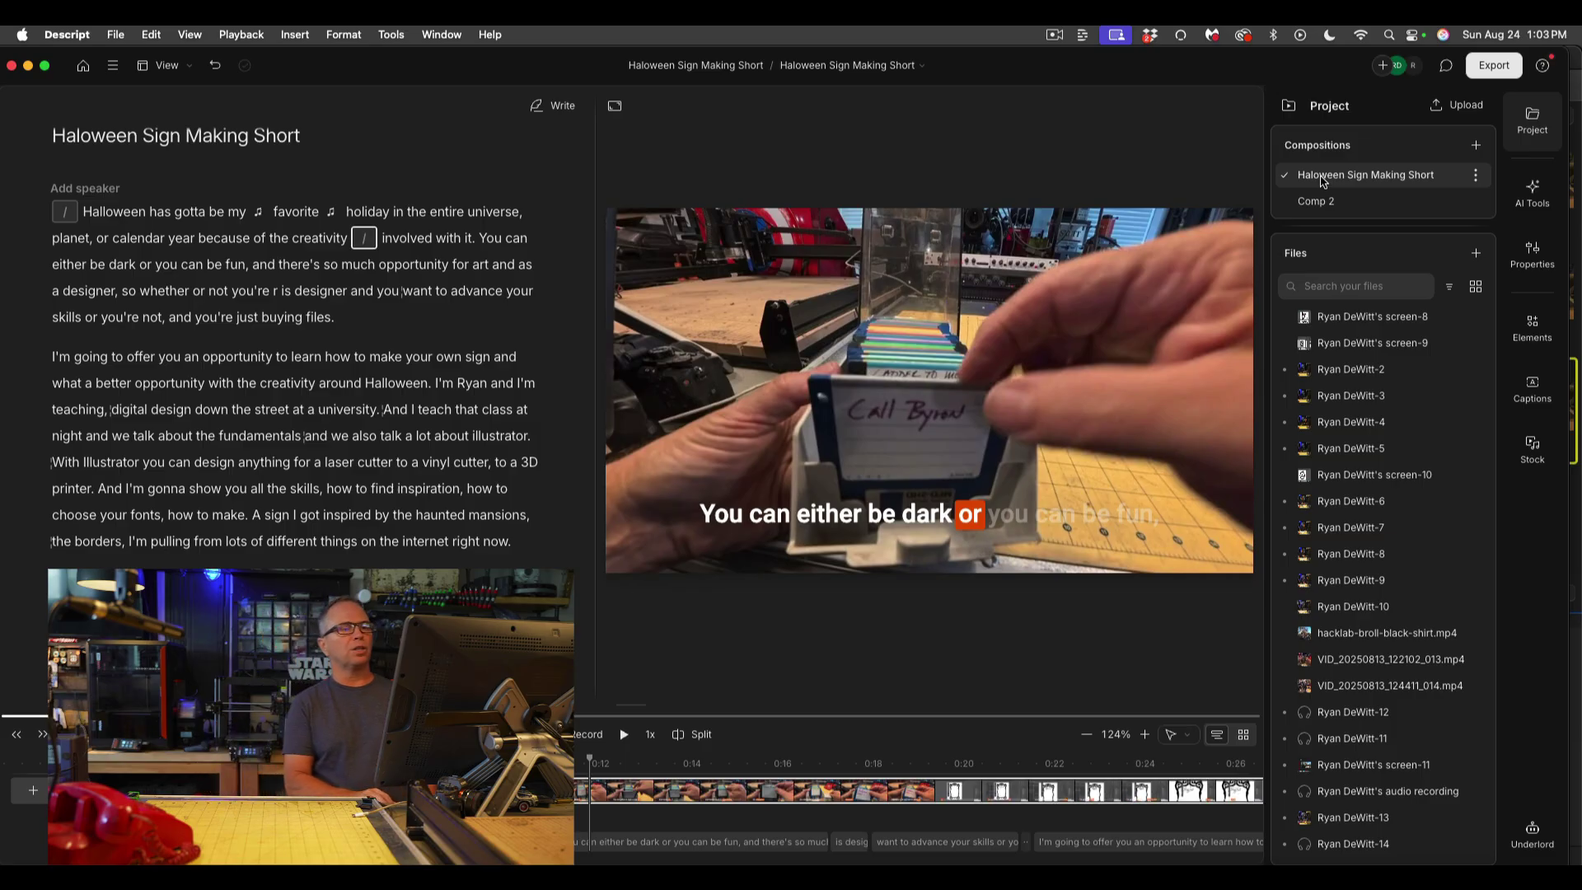
{"action": "left_click", "coordinate": [1487, 71]}
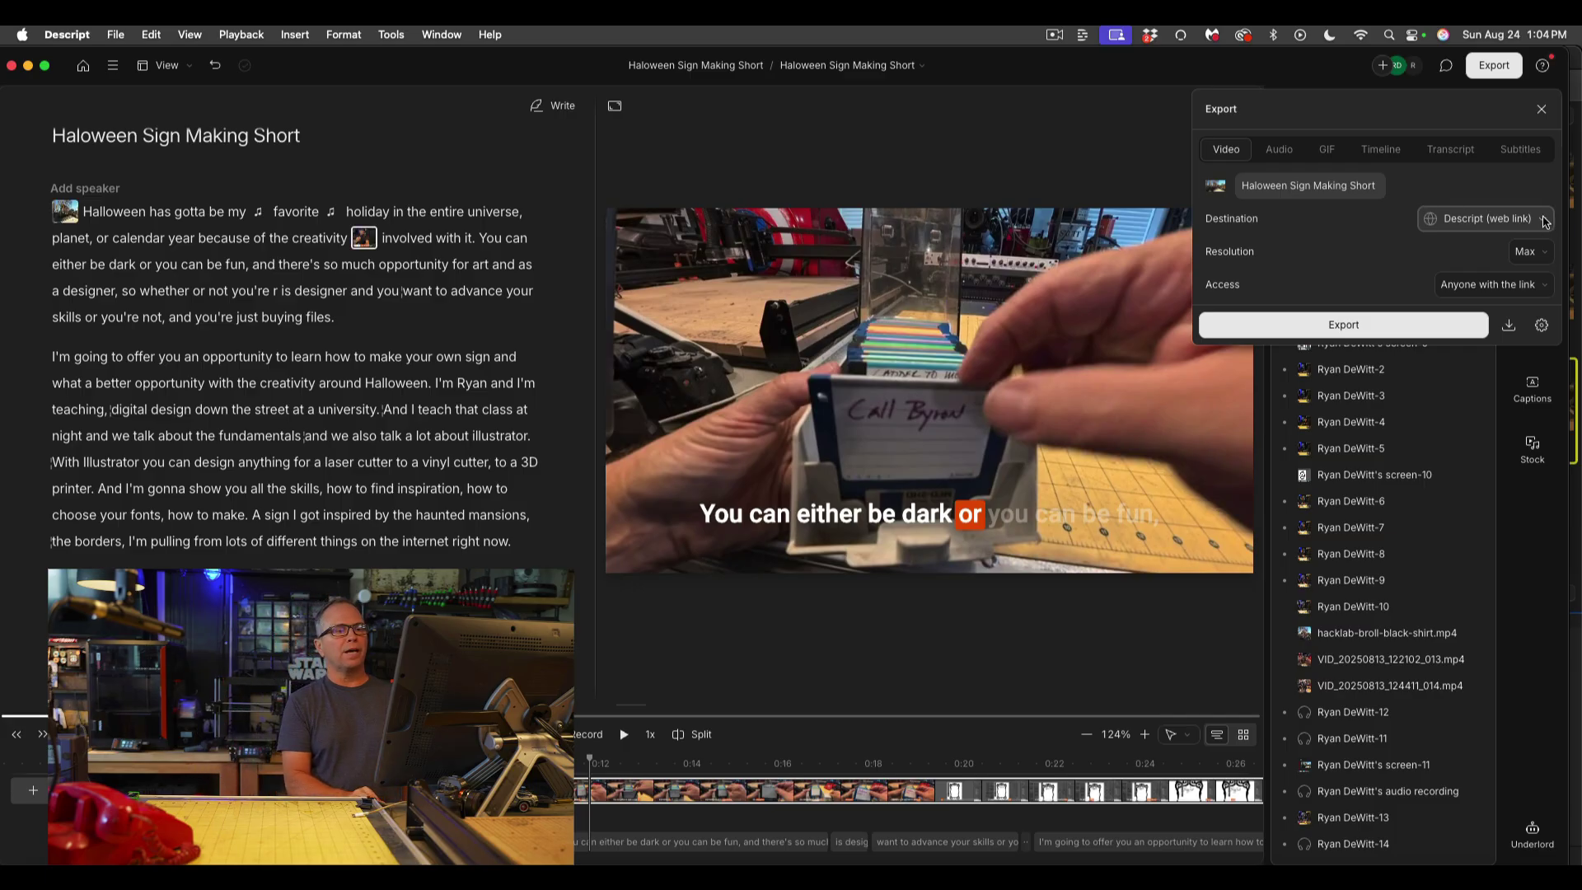
{"action": "left_click", "coordinate": [1546, 221]}
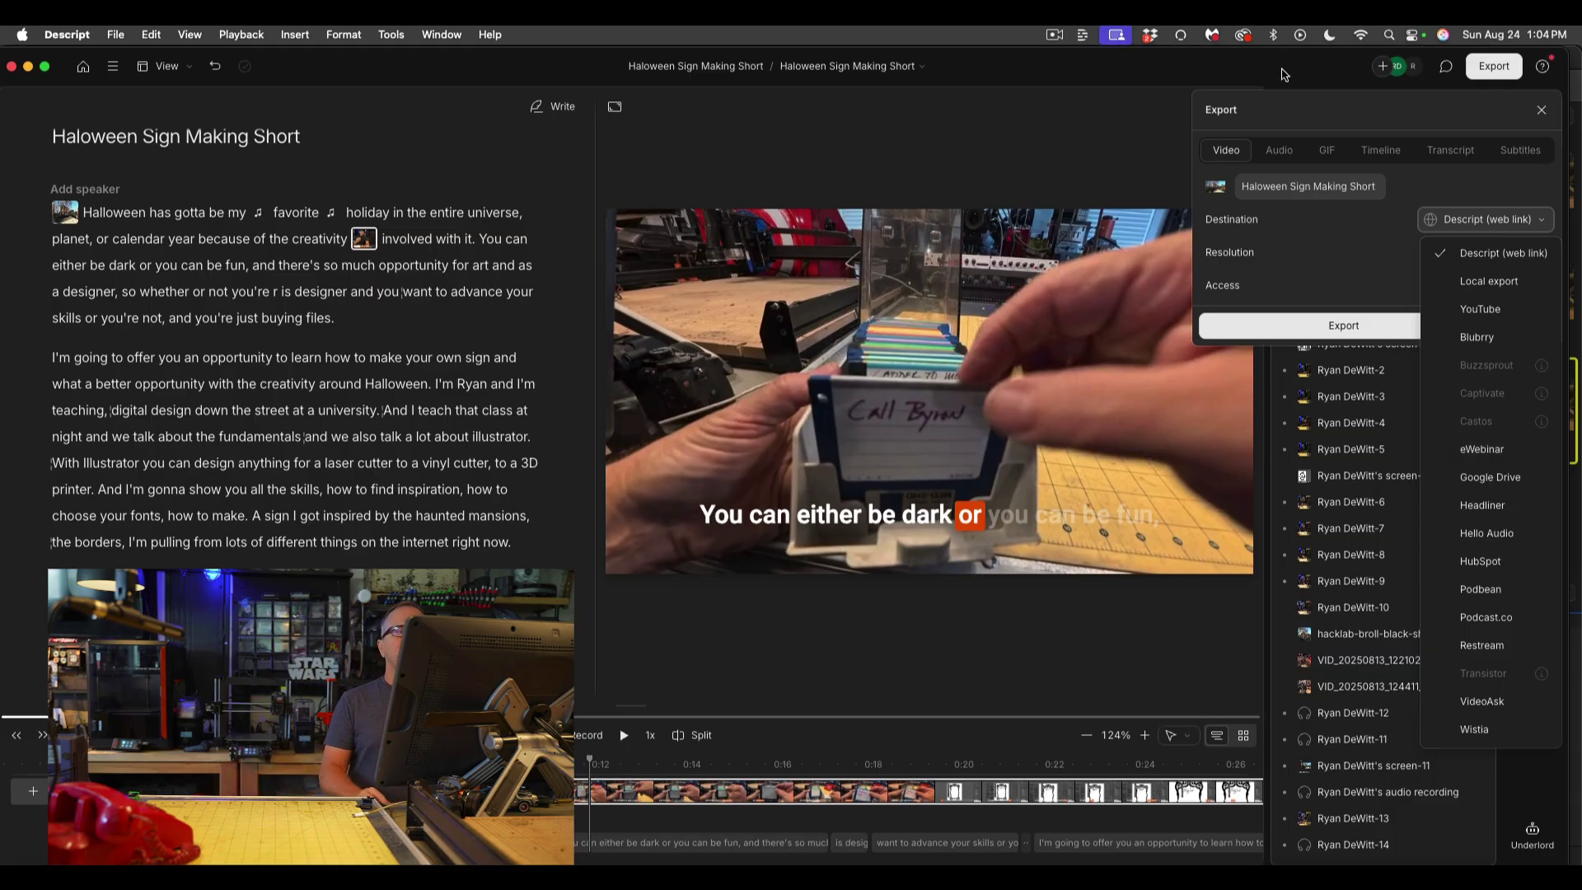
{"action": "left_click", "coordinate": [1129, 118]}
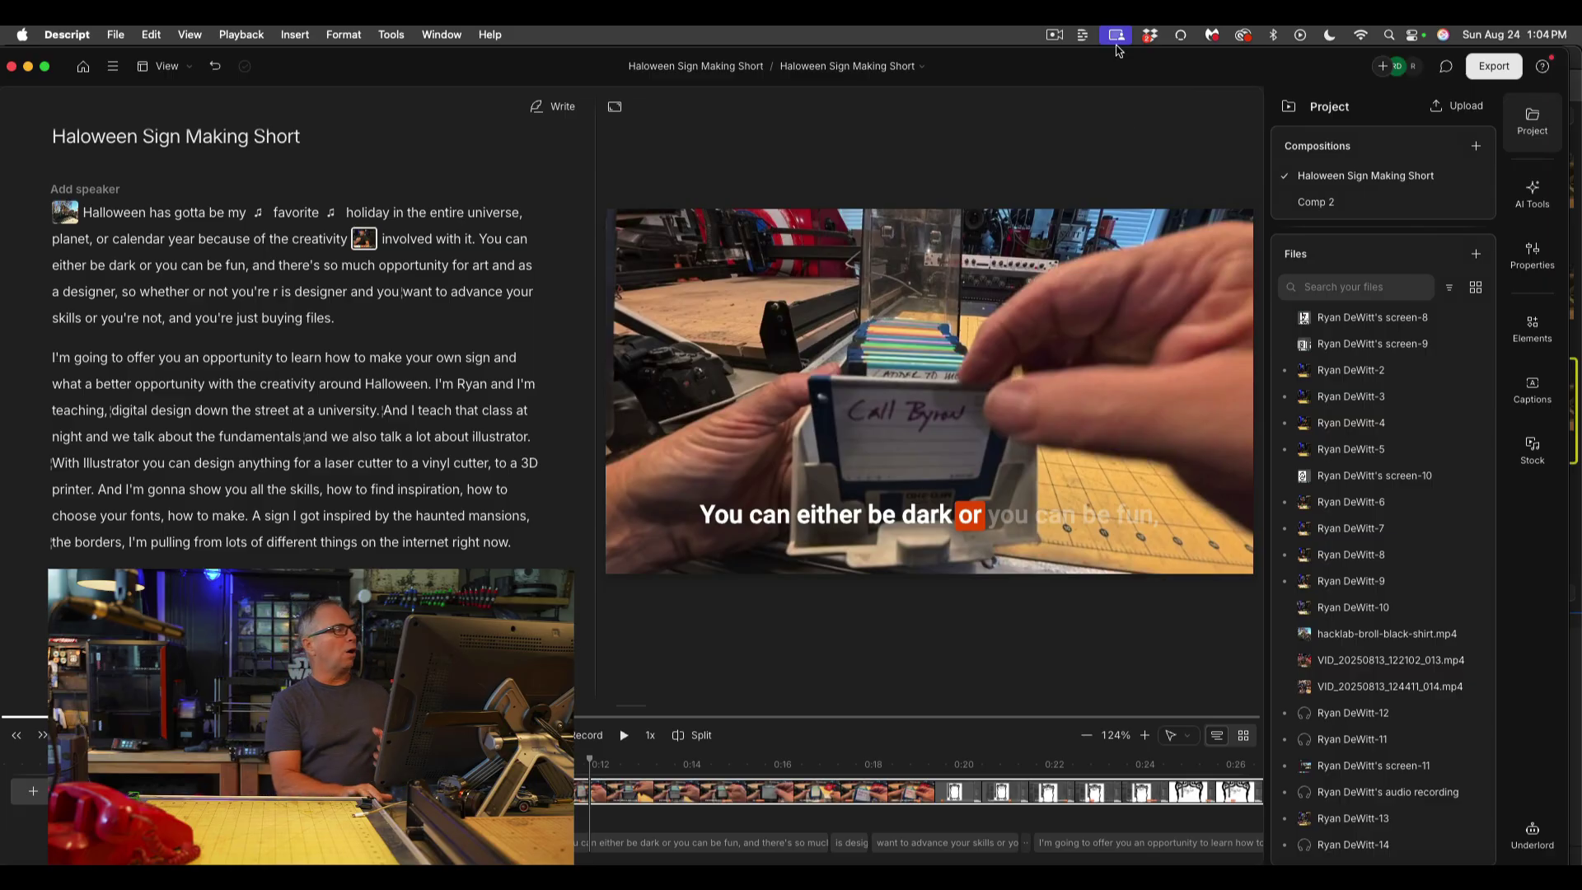
Step: Return to the projects list, reopen Haloween Sign Making Short, and examine the actions available for the recording file ending in "-2"
{"action": "left_click", "coordinate": [83, 67]}
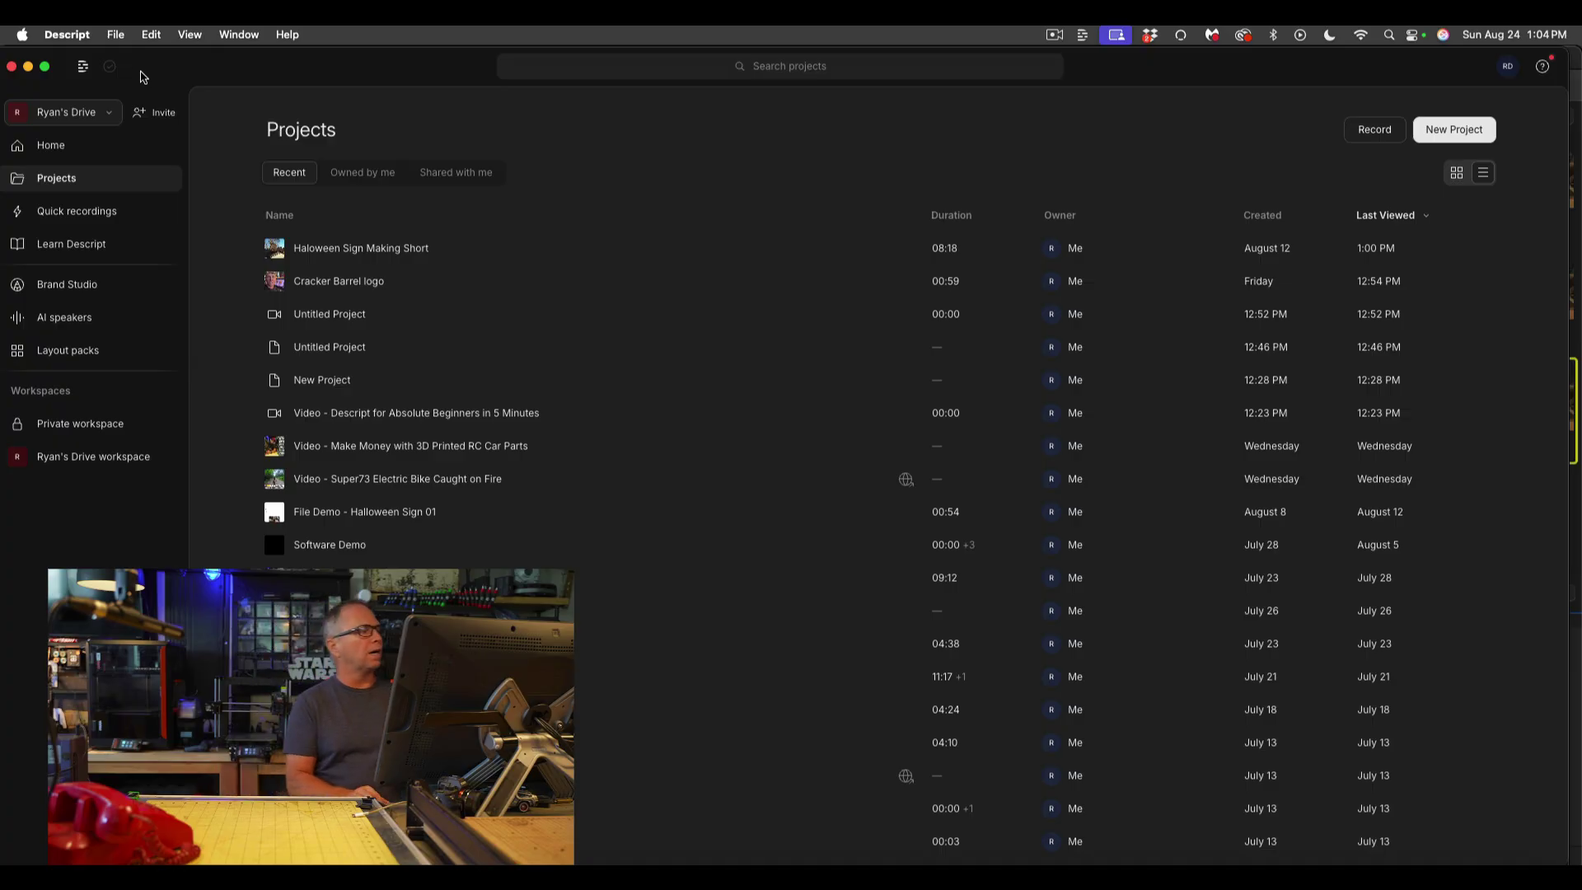
{"action": "left_click", "coordinate": [323, 250]}
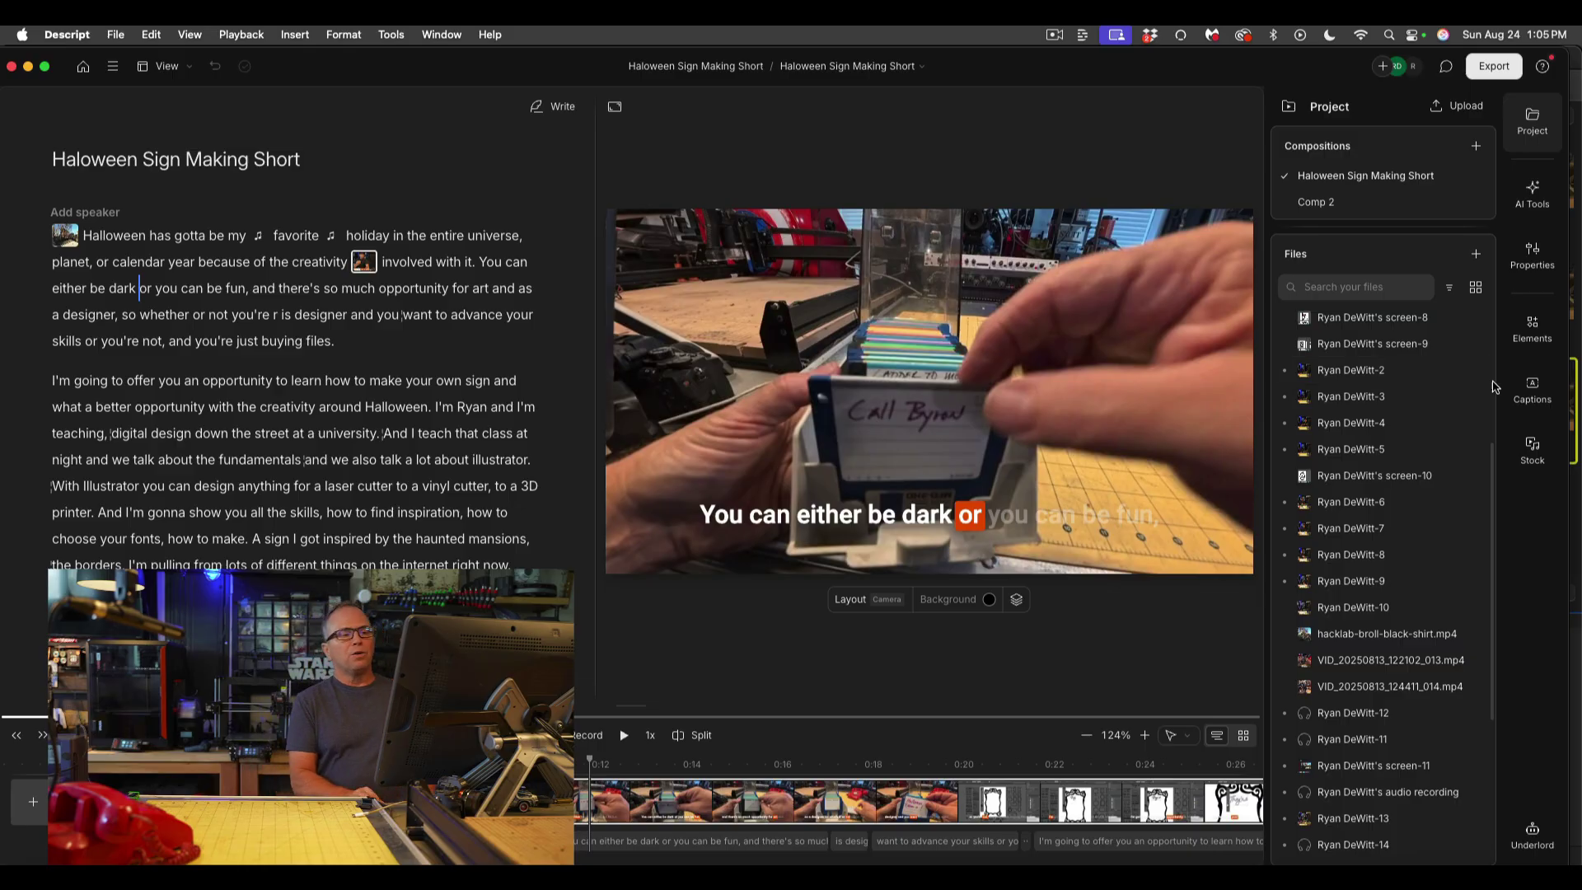
{"action": "left_click", "coordinate": [1476, 372]}
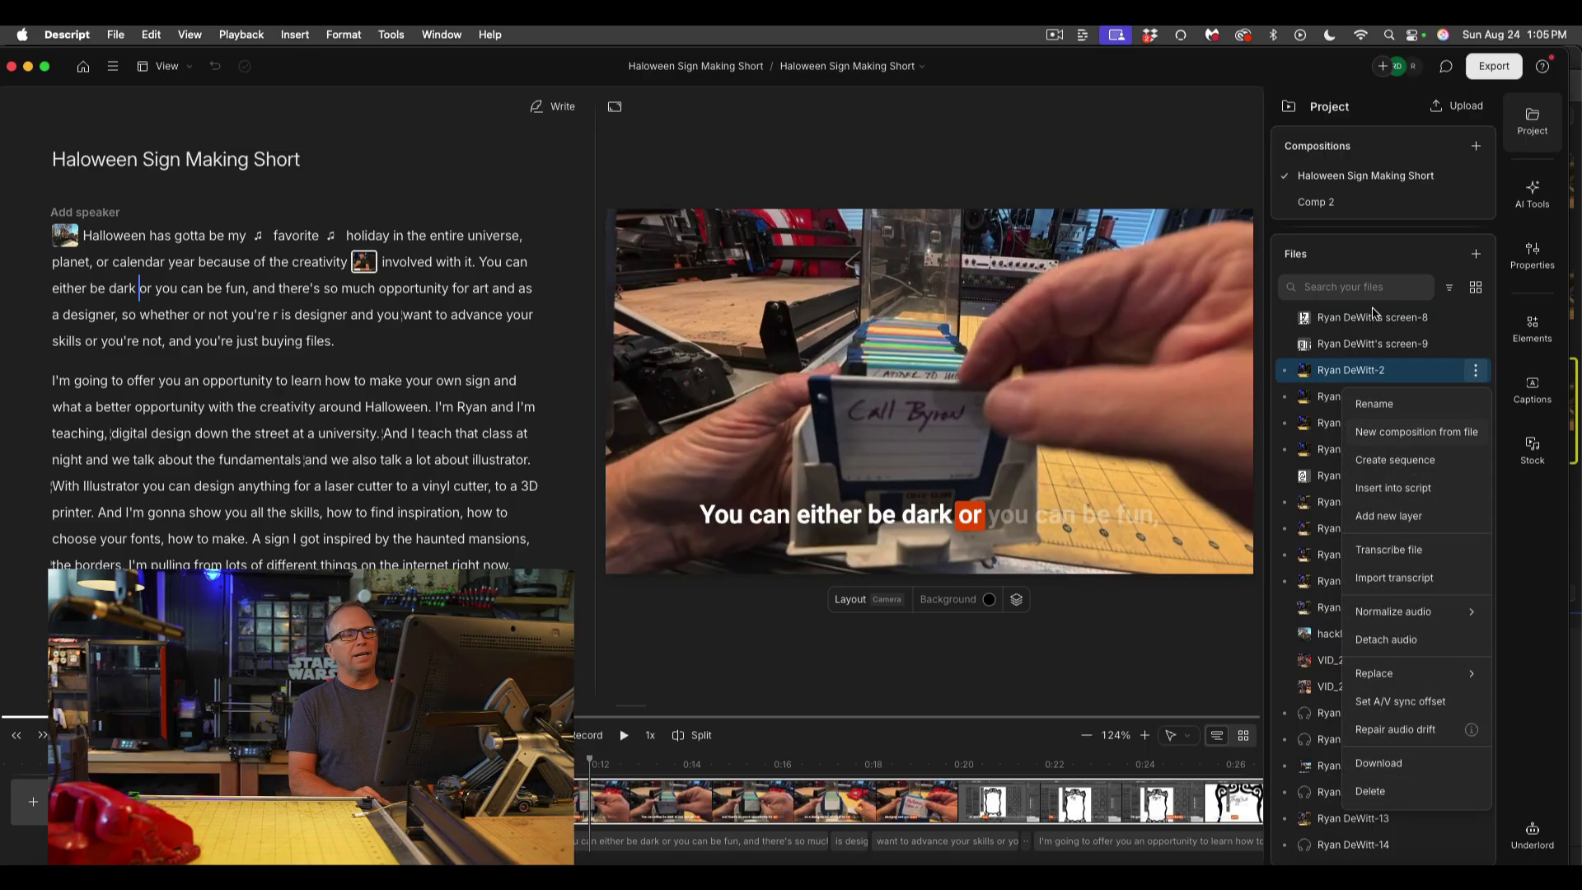
{"action": "left_click", "coordinate": [1382, 254]}
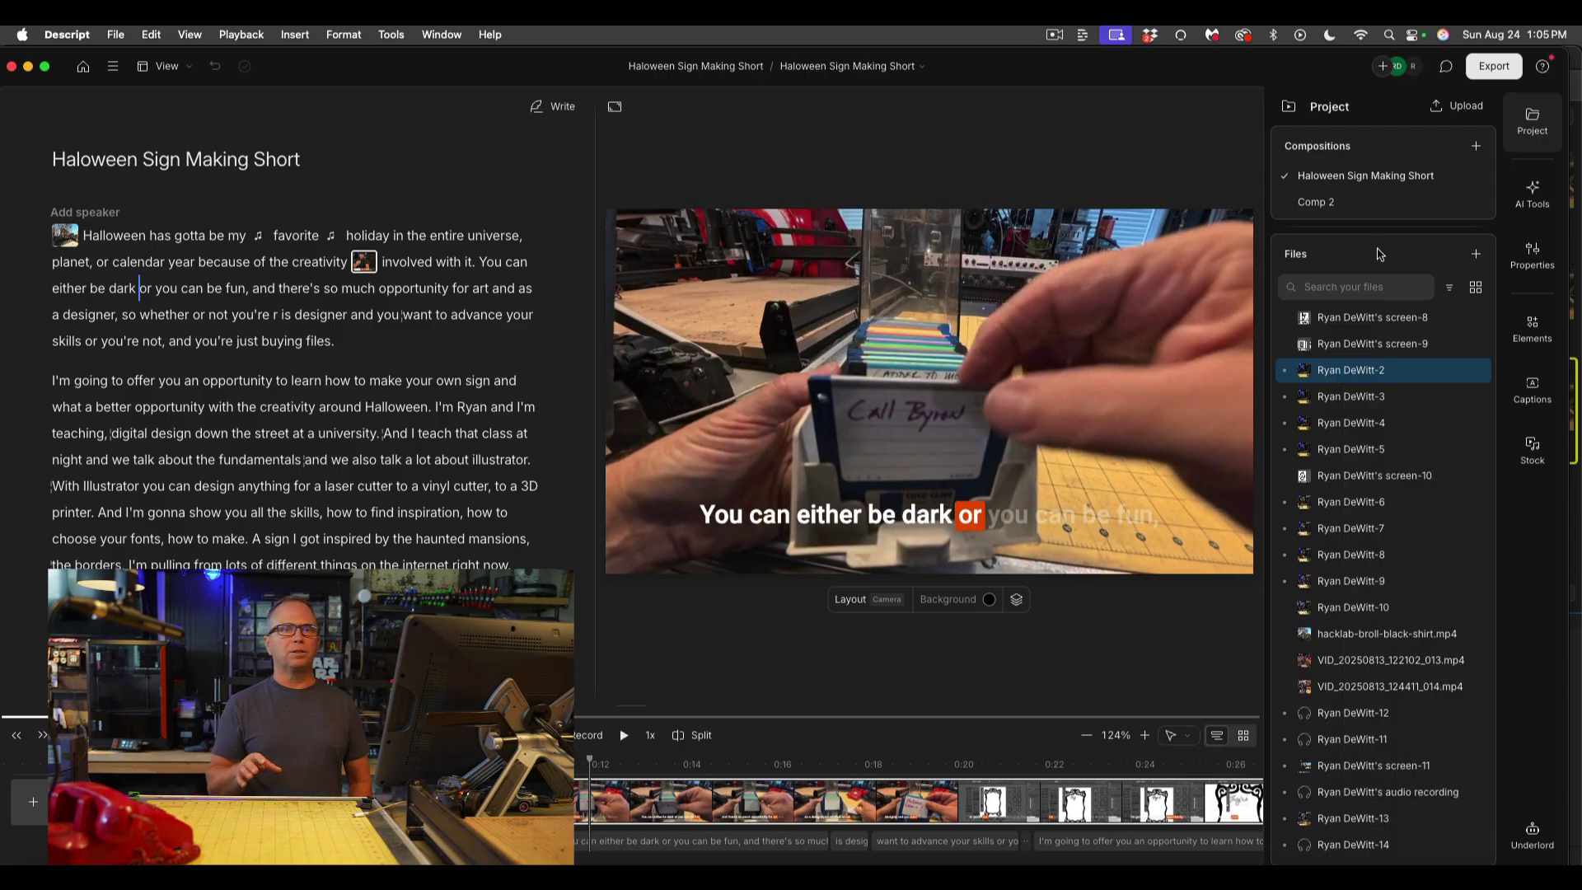